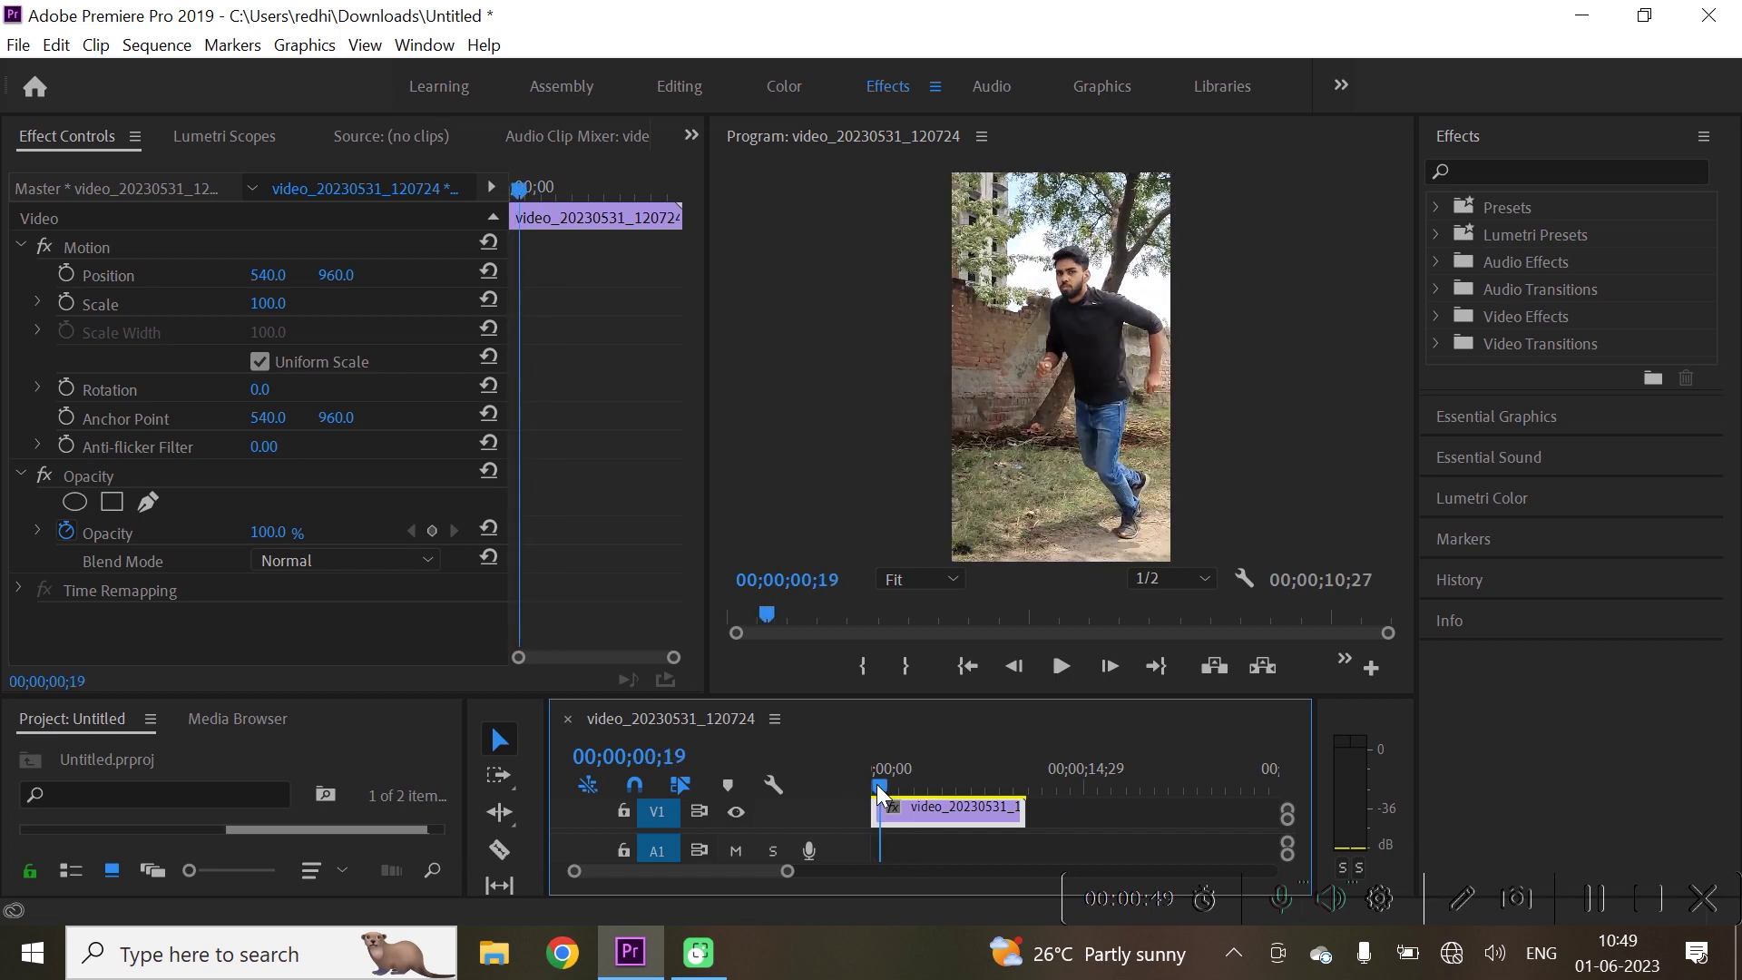
- Split the running video at 00;00;02;25 and move the section after the cut further along the timeline
{"action": "key", "text": "c"}
{"action": "left_click_drag", "start_coordinate": [882, 787], "coordinate": [912, 792]}
{"action": "left_click", "coordinate": [913, 814]}
{"action": "key", "text": "v"}
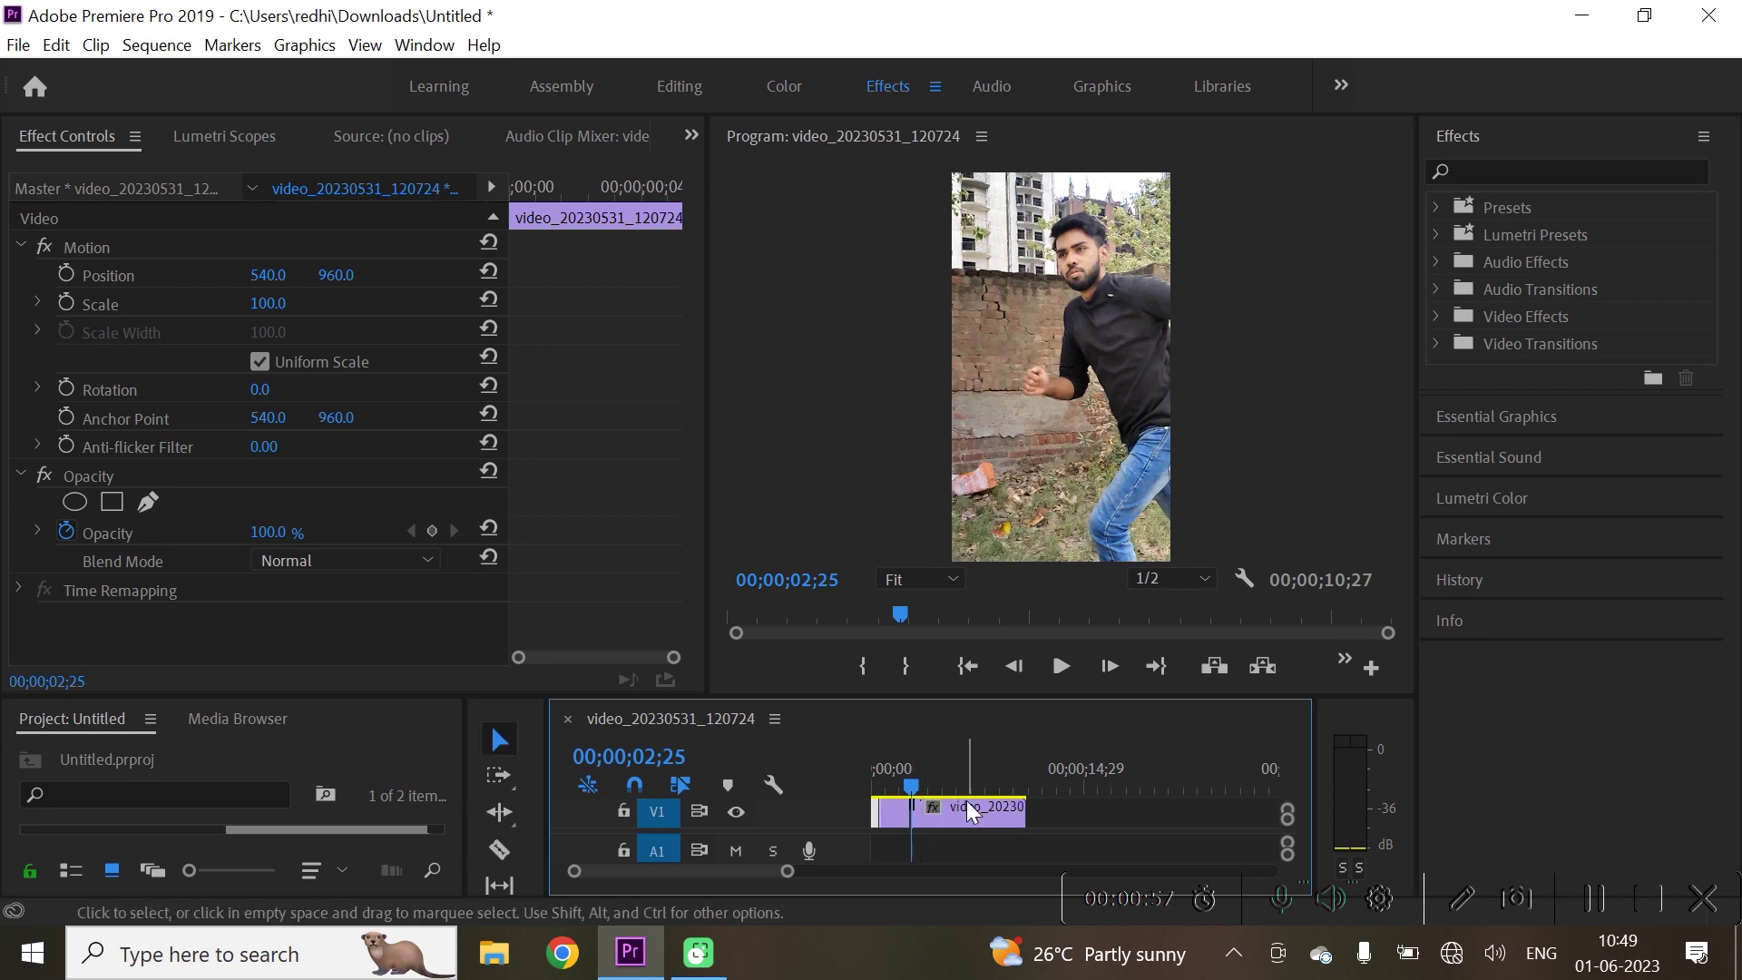
{"action": "left_click_drag", "start_coordinate": [955, 820], "coordinate": [1015, 820]}
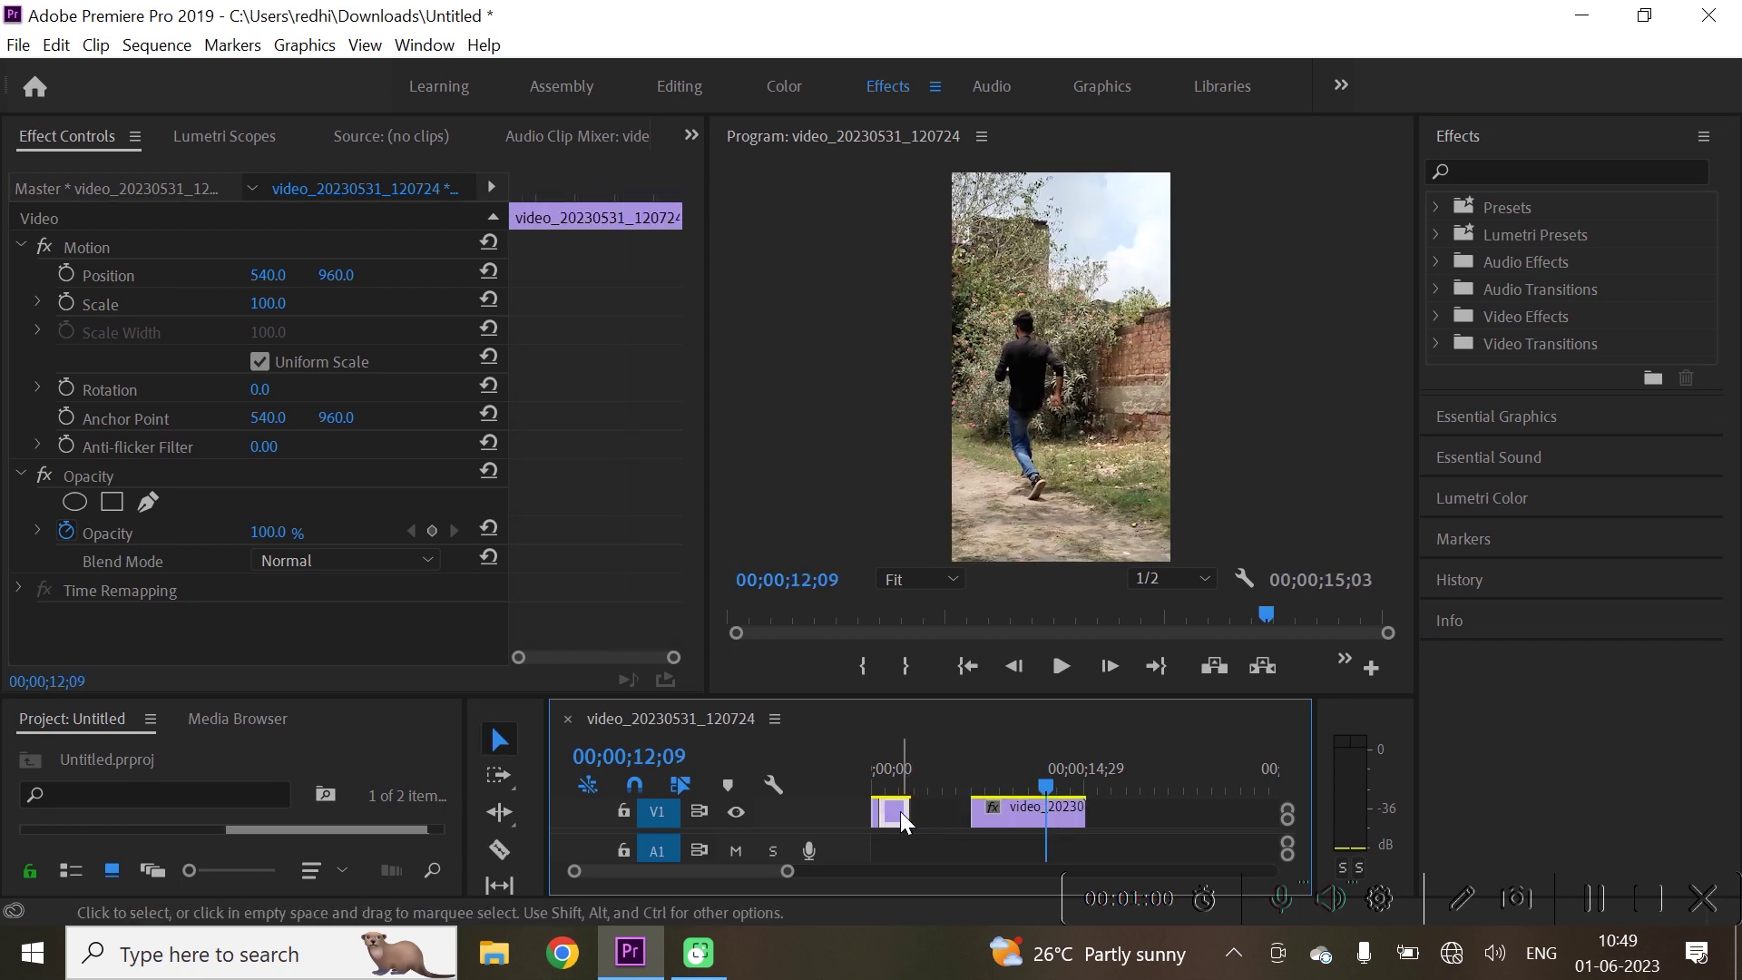
{"action": "right_click", "coordinate": [901, 812]}
{"action": "left_click", "coordinate": [875, 791]}
{"action": "left_click_drag", "start_coordinate": [995, 821], "coordinate": [1040, 820]}
- Set the speed of the middle segment of the running video to 50%
{"action": "left_click", "coordinate": [907, 816]}
{"action": "right_click", "coordinate": [903, 824]}
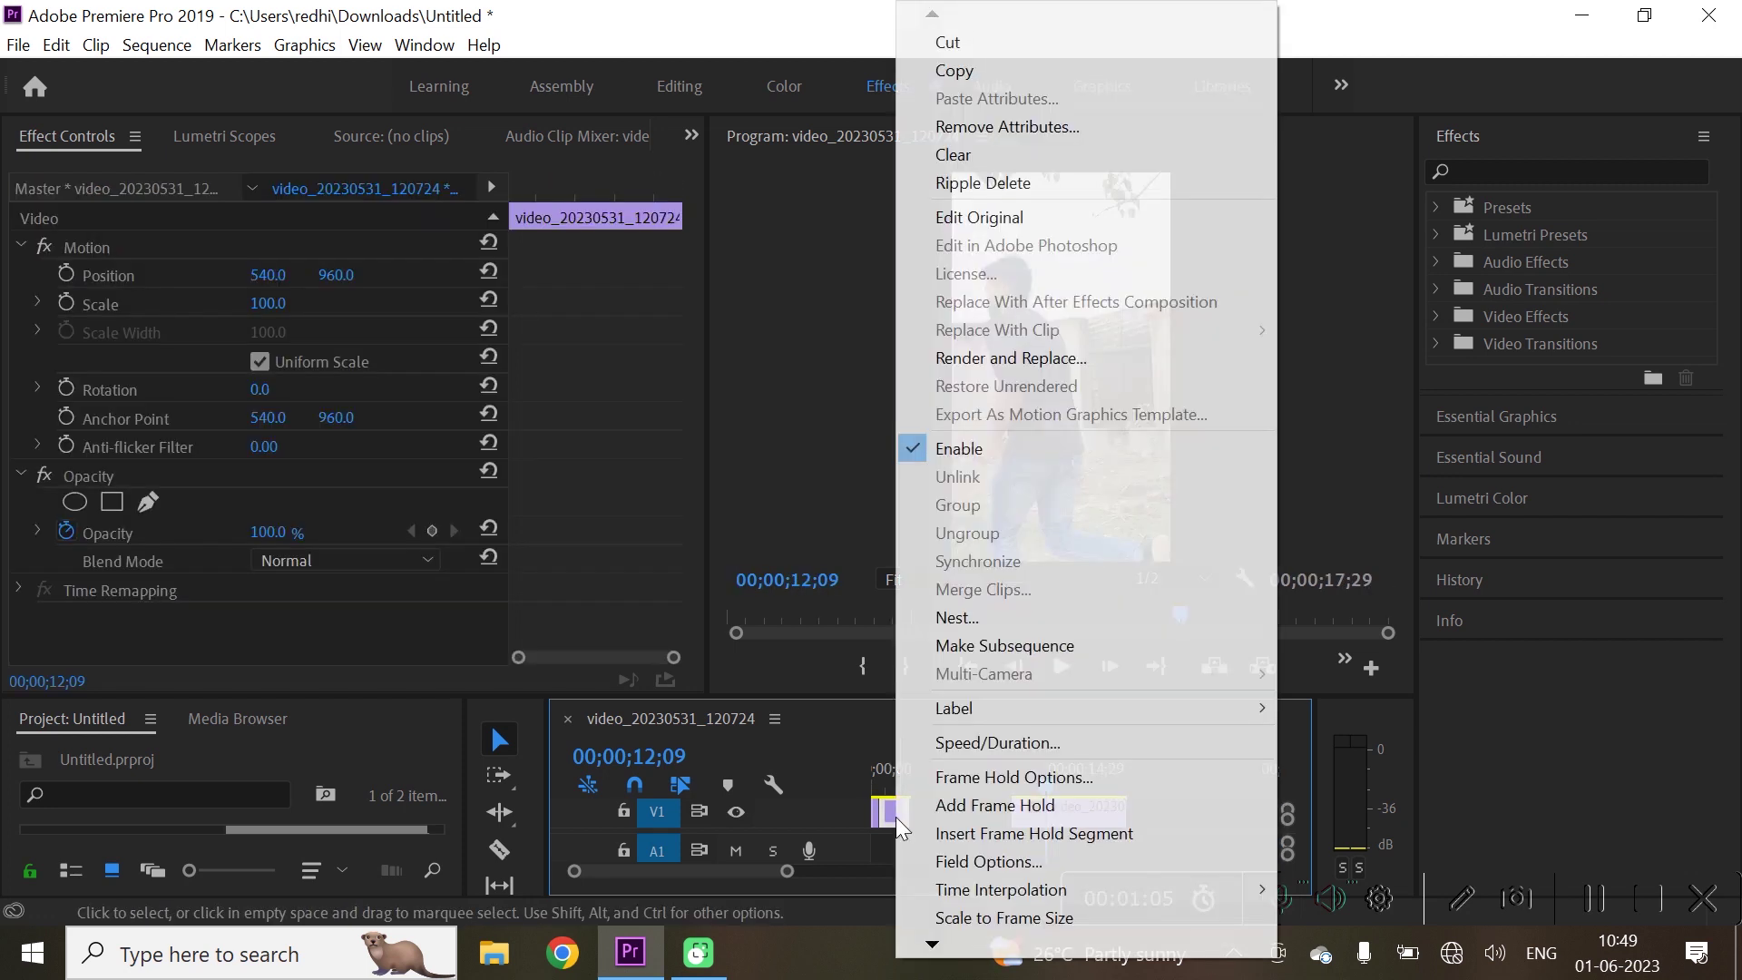
{"action": "left_click", "coordinate": [992, 738]}
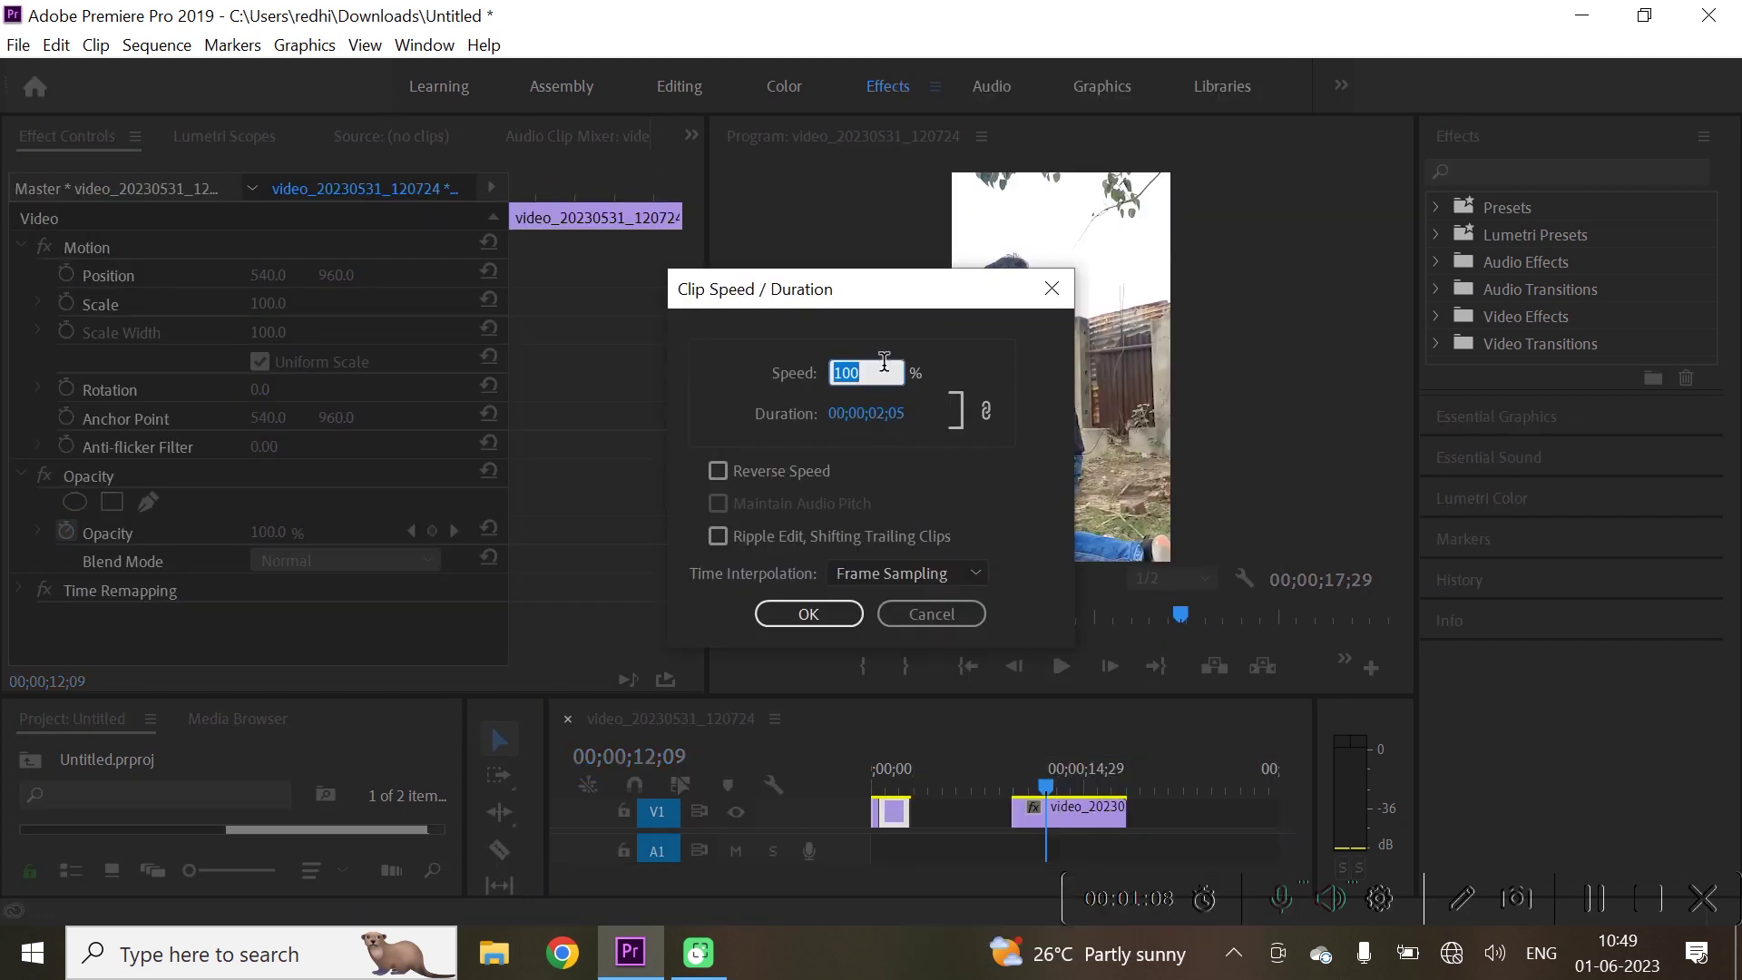
{"action": "type", "text": "252.1"}
{"action": "left_click", "coordinate": [791, 374]}
{"action": "left_click_drag", "start_coordinate": [833, 372], "coordinate": [829, 374]}
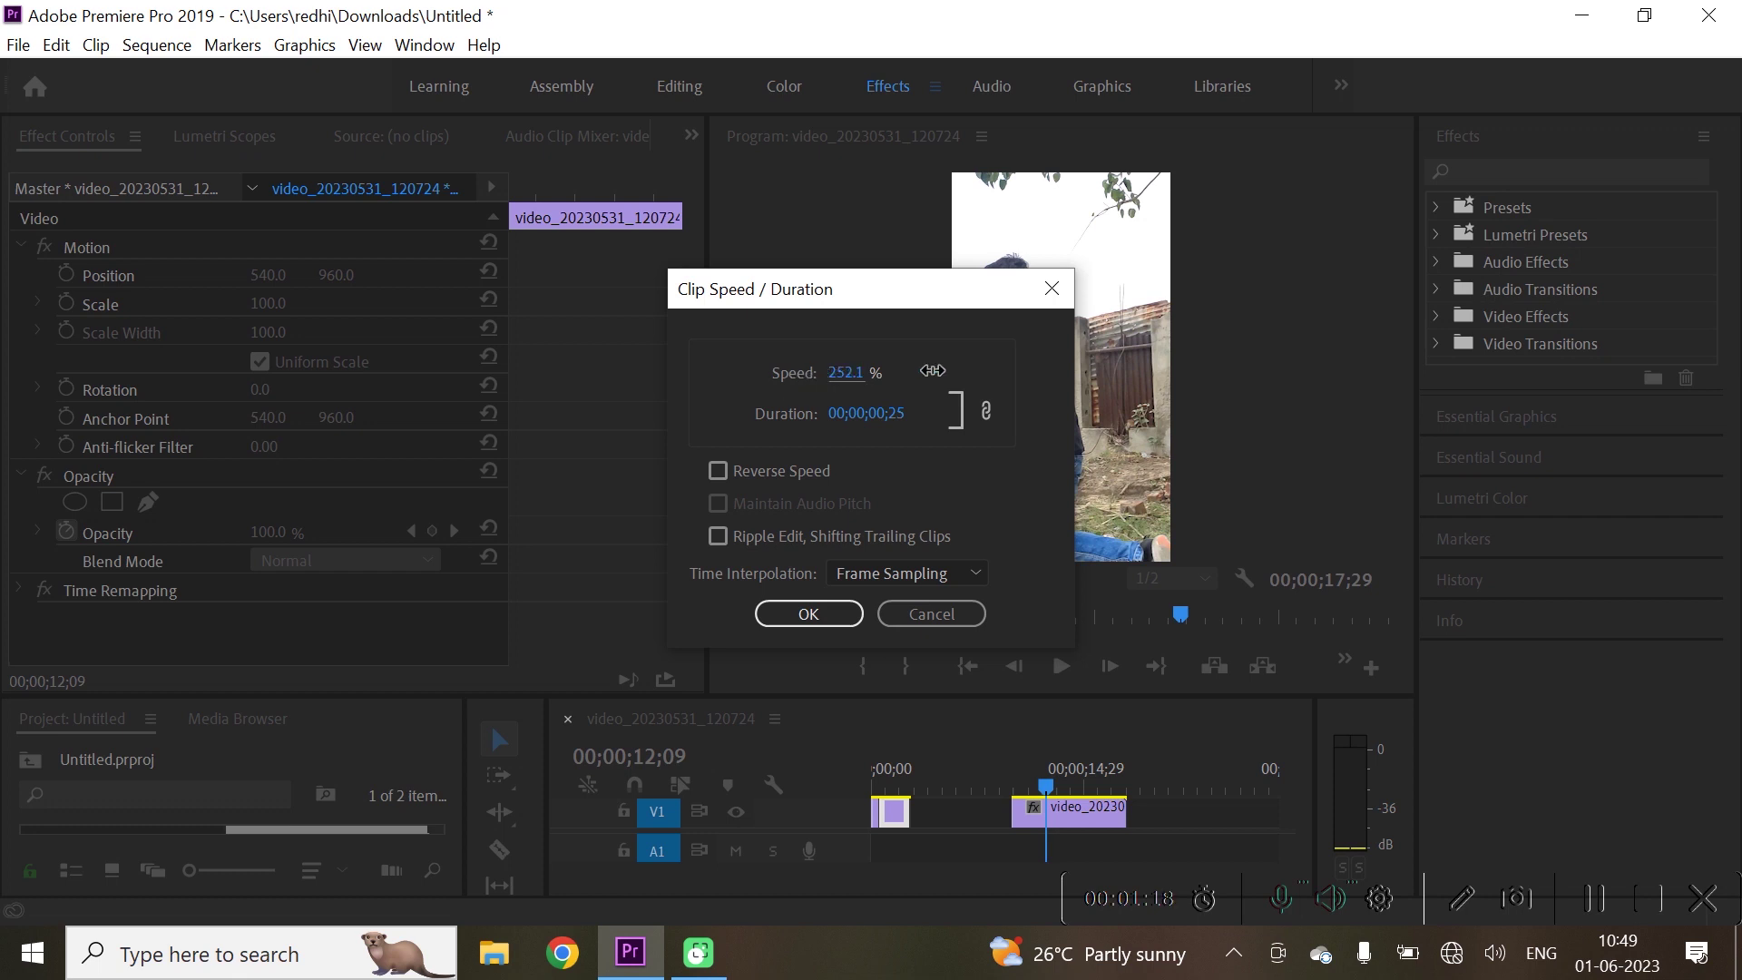
{"action": "left_click_drag", "start_coordinate": [1141, 388], "coordinate": [1279, 386]}
{"action": "type", "text": "50"}
{"action": "left_click", "coordinate": [808, 614]}
- Move the last segment of the running video back against the slowed segment and return the playhead to the start
{"action": "left_click_drag", "start_coordinate": [1069, 813], "coordinate": [871, 788]}
{"action": "left_click", "coordinate": [1040, 784]}
{"action": "left_click", "coordinate": [1001, 786]}
- Import the Bee_Green_Screen_Effect_60_FPS_#3(1080p60) video from the Downloads folder
{"action": "left_click", "coordinate": [299, 722]}
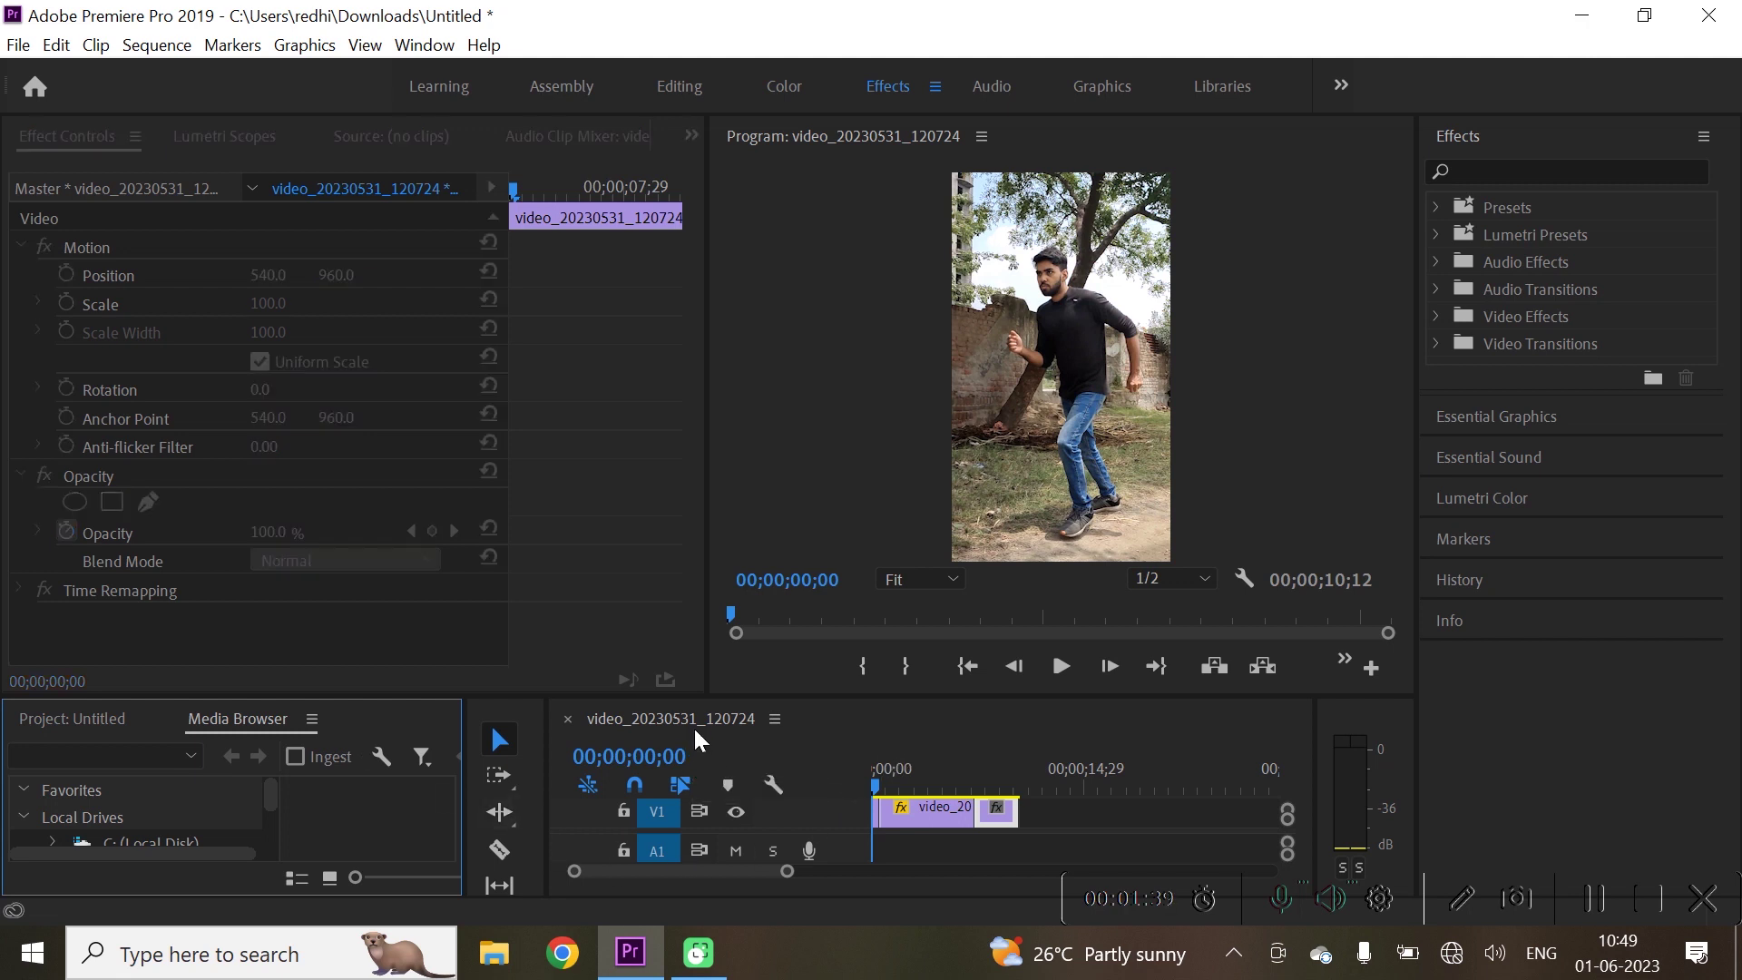
{"action": "key", "text": "ctrl+i"}
{"action": "left_click", "coordinate": [125, 405]}
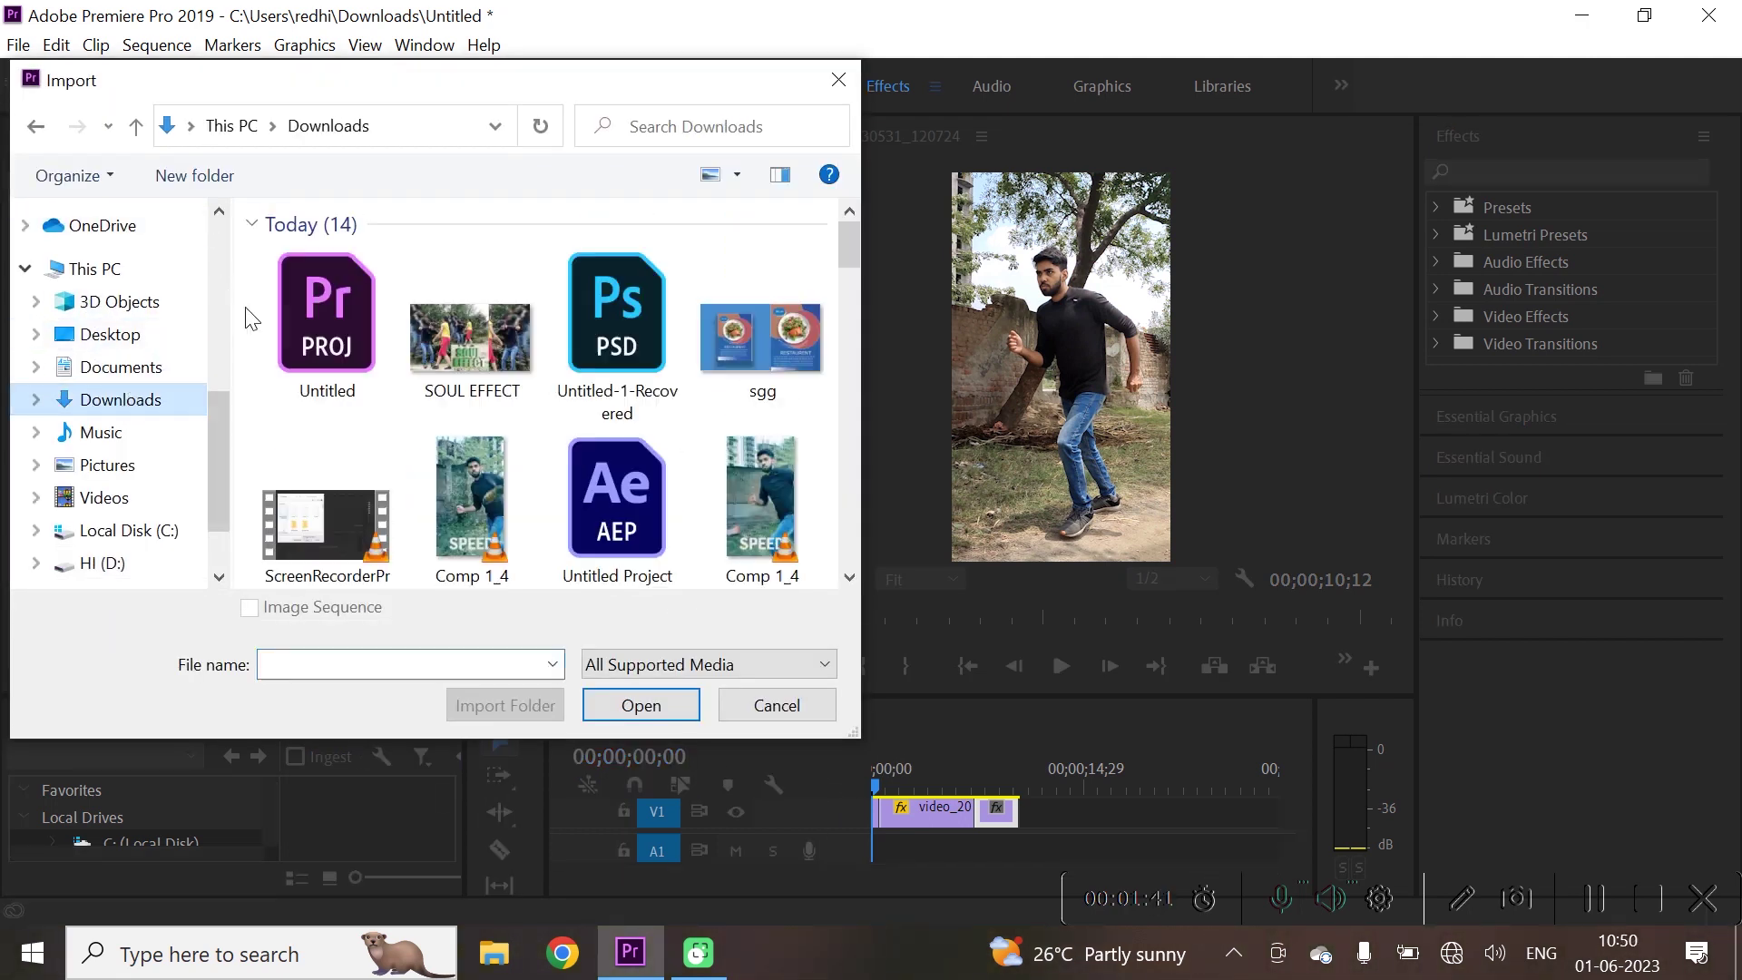
{"action": "left_click_drag", "start_coordinate": [856, 247], "coordinate": [856, 294]}
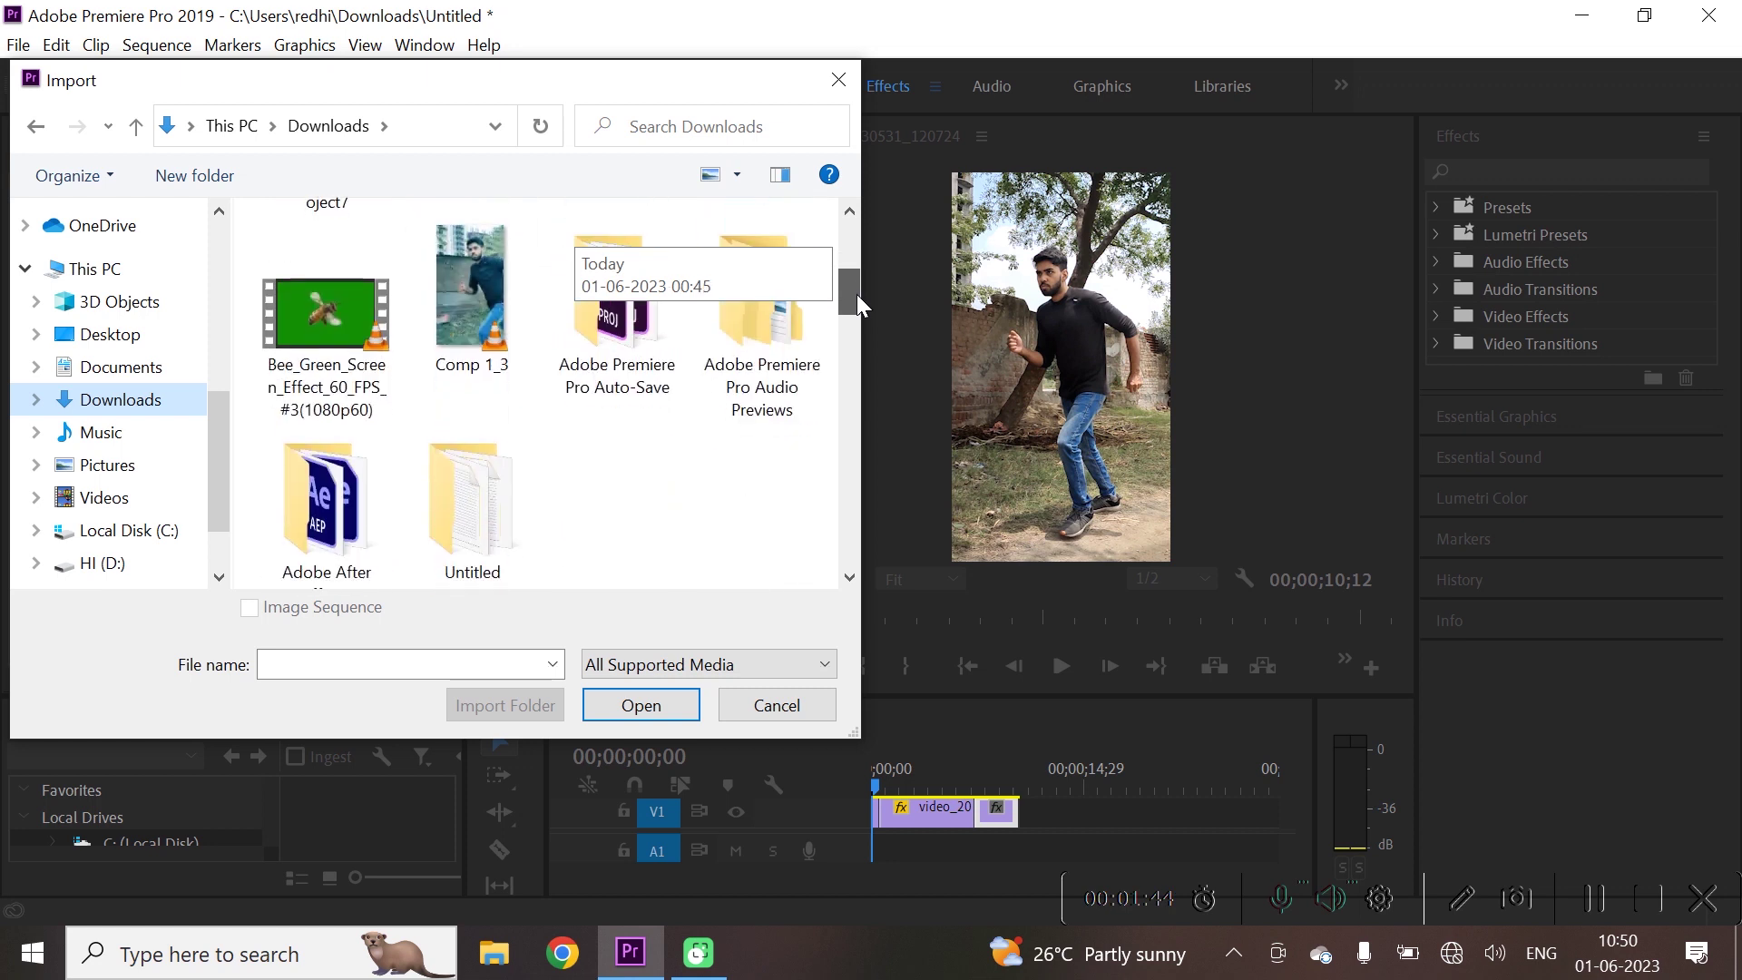
{"action": "double_click", "coordinate": [319, 273]}
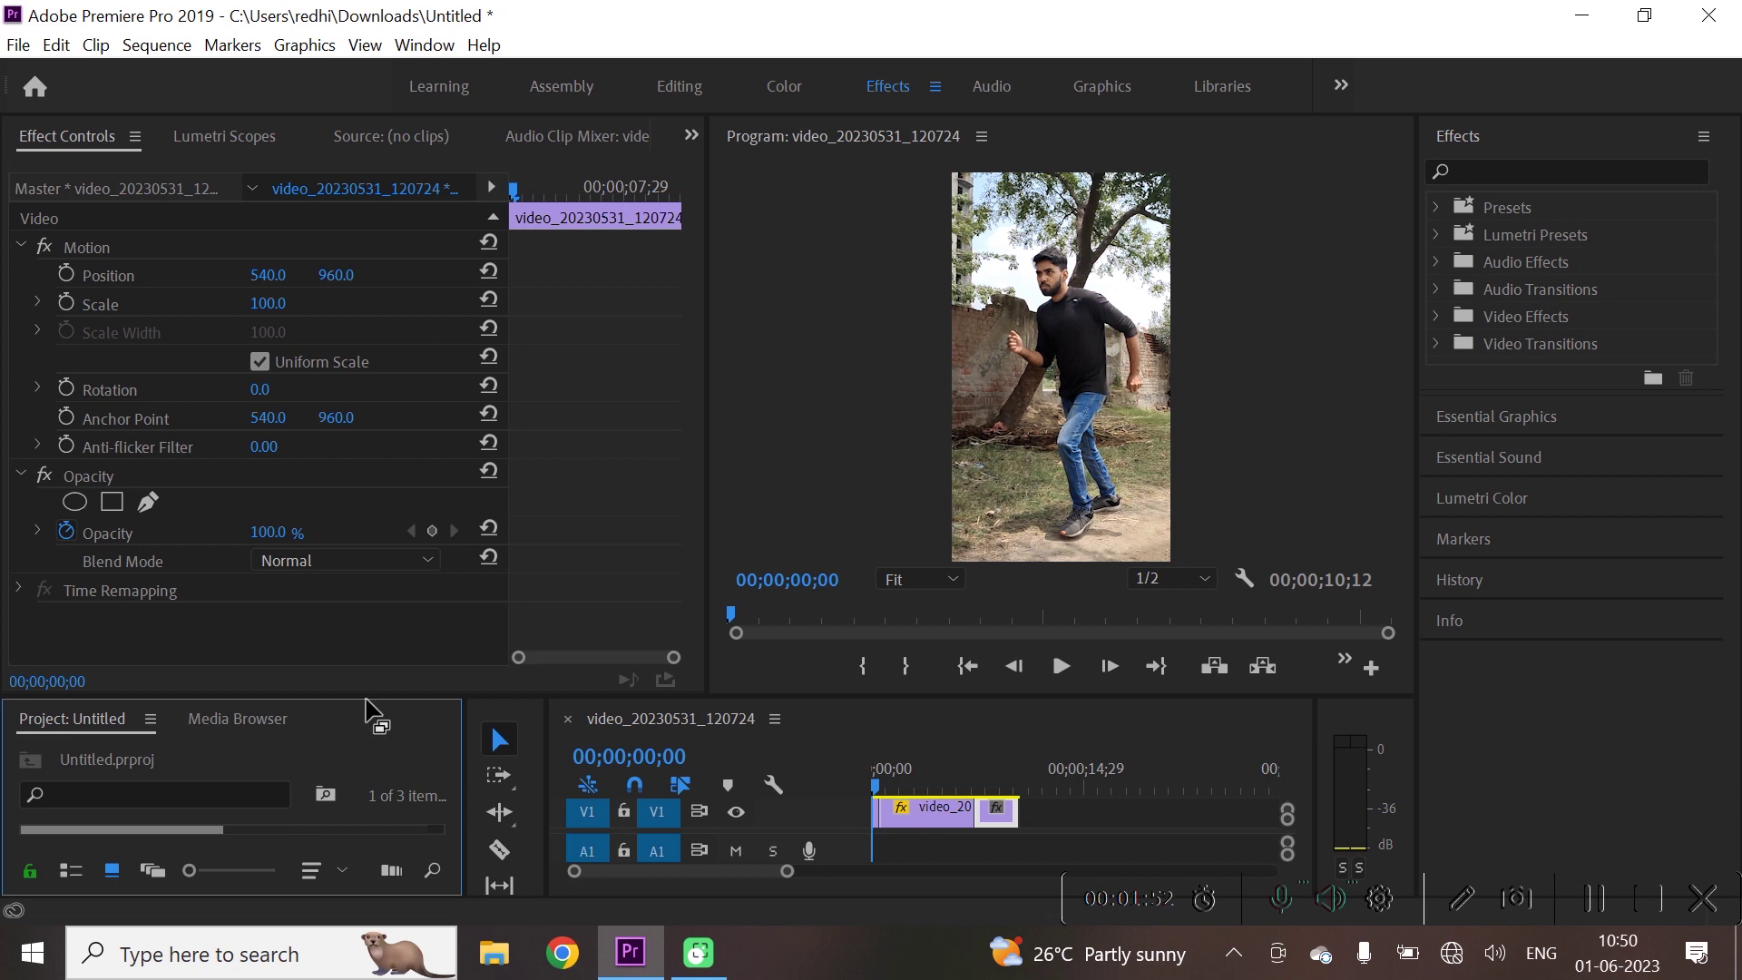
- Place the bee green-screen clip on track V2 above the running video, starting at 00;00;00;00, and select it
{"action": "left_click_drag", "start_coordinate": [366, 701], "coordinate": [405, 626]}
{"action": "left_click_drag", "start_coordinate": [214, 780], "coordinate": [940, 719]}
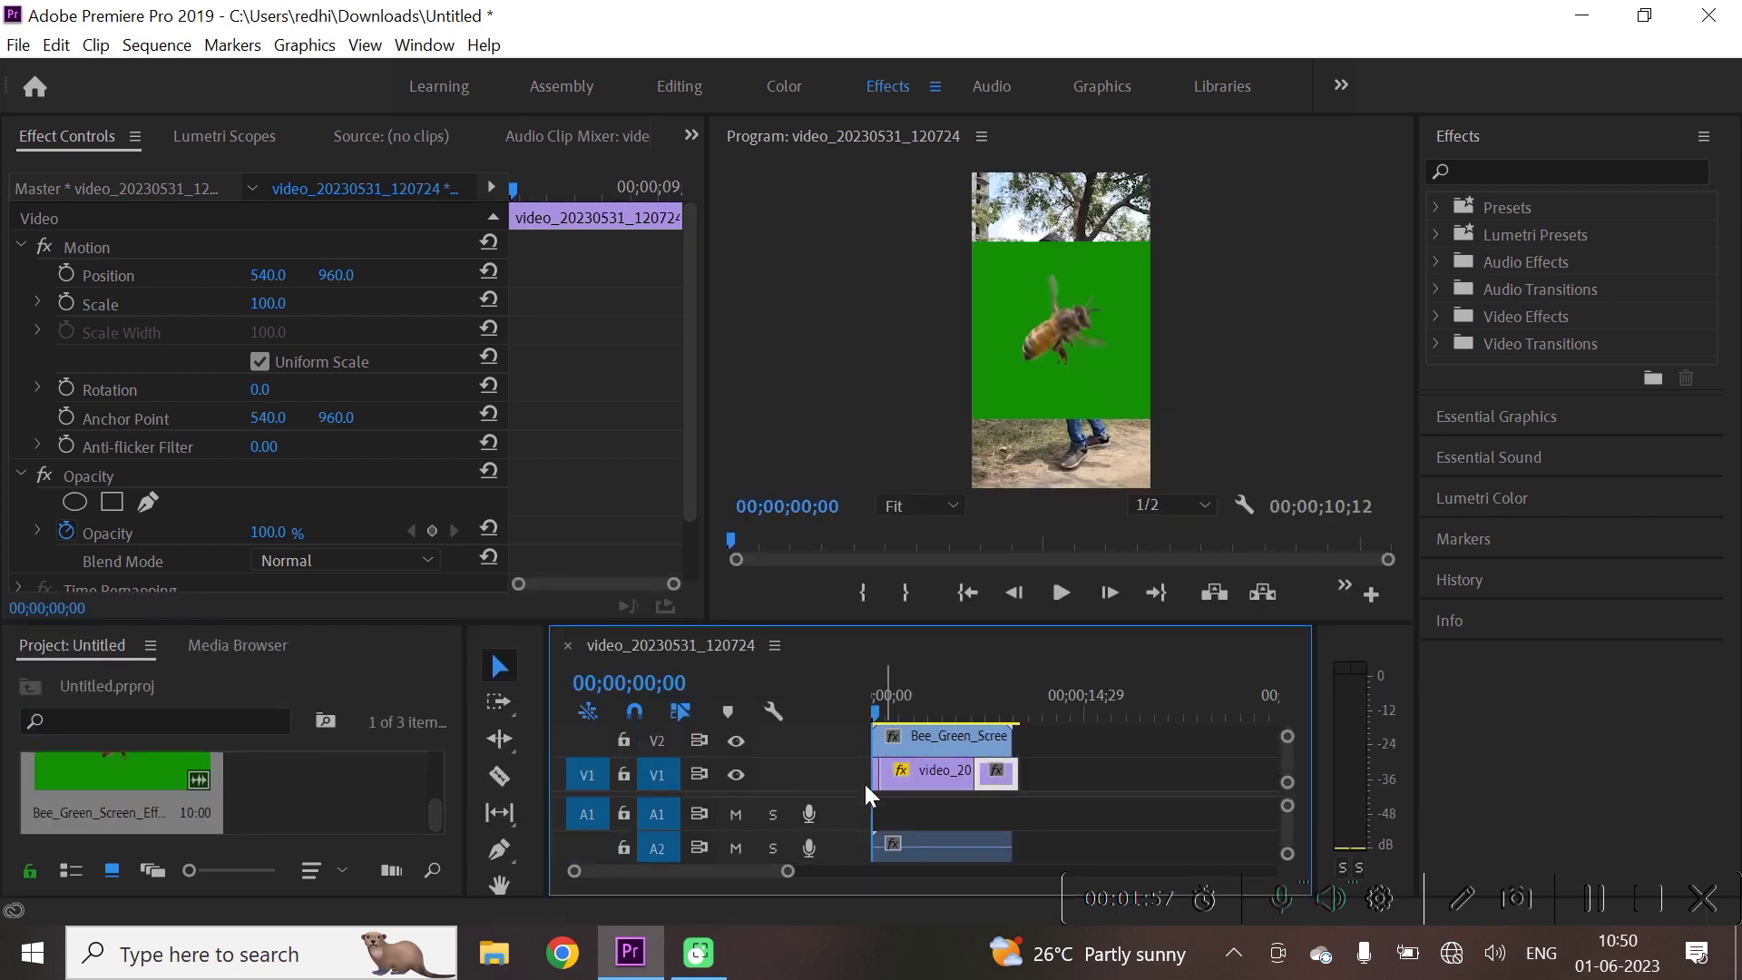
{"action": "left_click", "coordinate": [916, 737]}
{"action": "left_click_drag", "start_coordinate": [766, 624], "coordinate": [769, 713]}
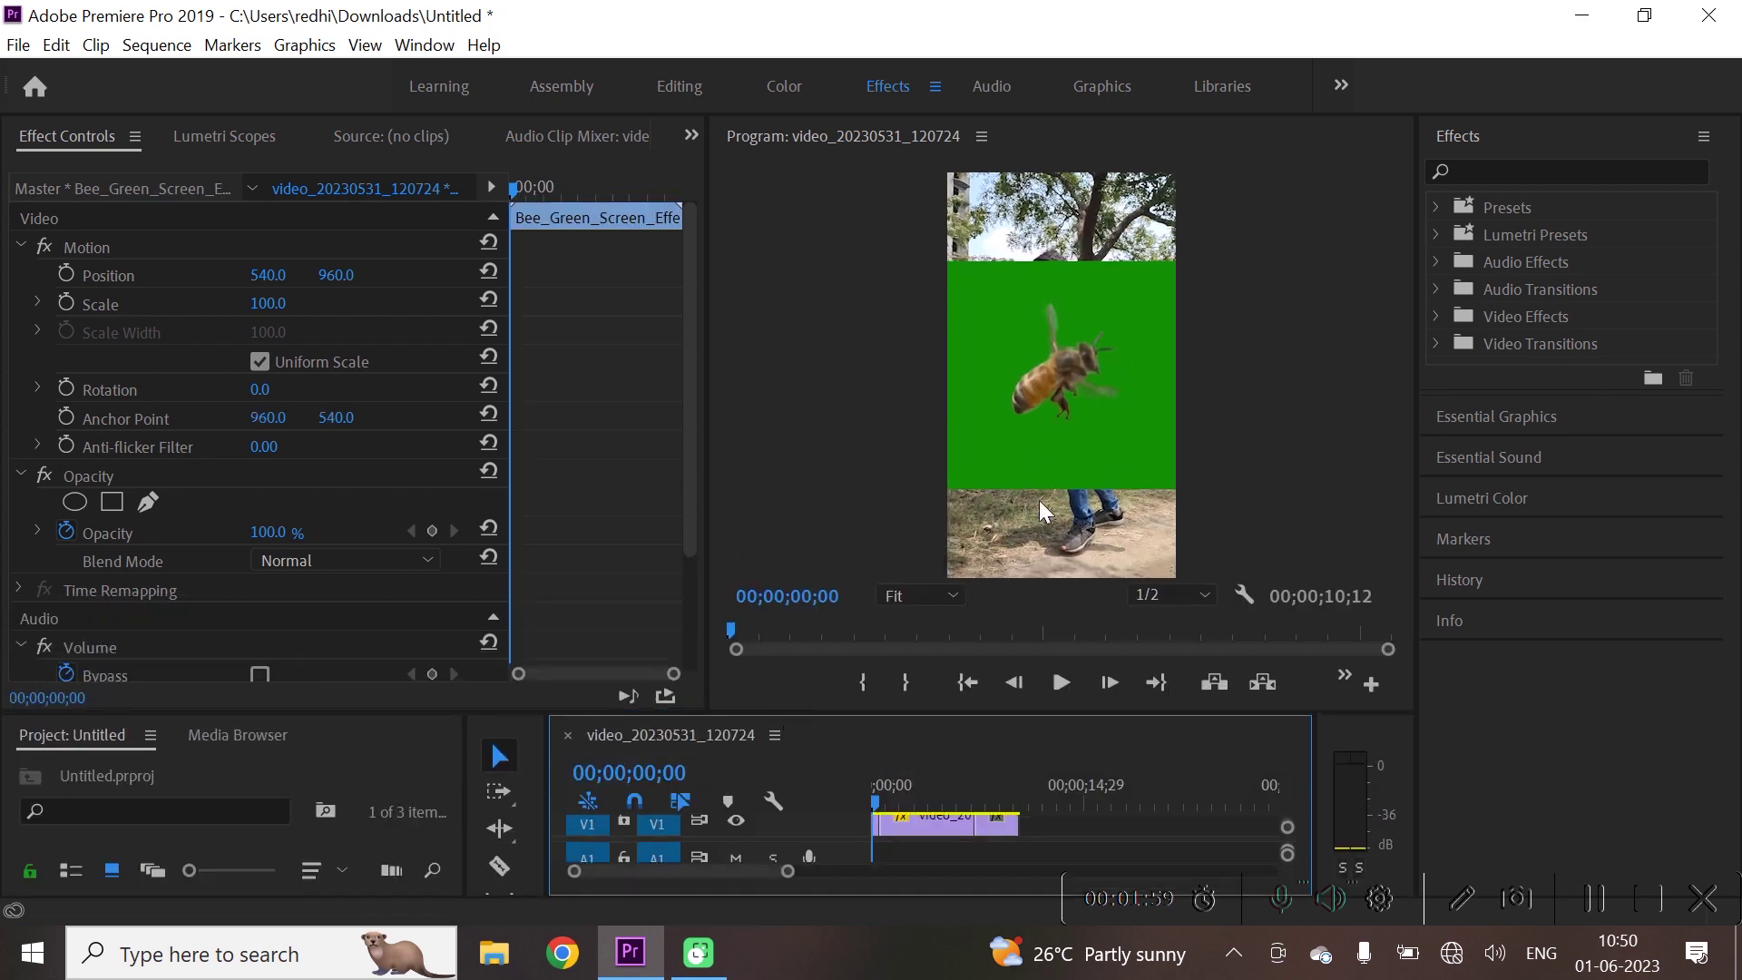
- Apply the Ultra Key effect to the bee clip and sample its green background as the key color
{"action": "left_click", "coordinate": [1540, 169]}
{"action": "type", "text": "lum"}
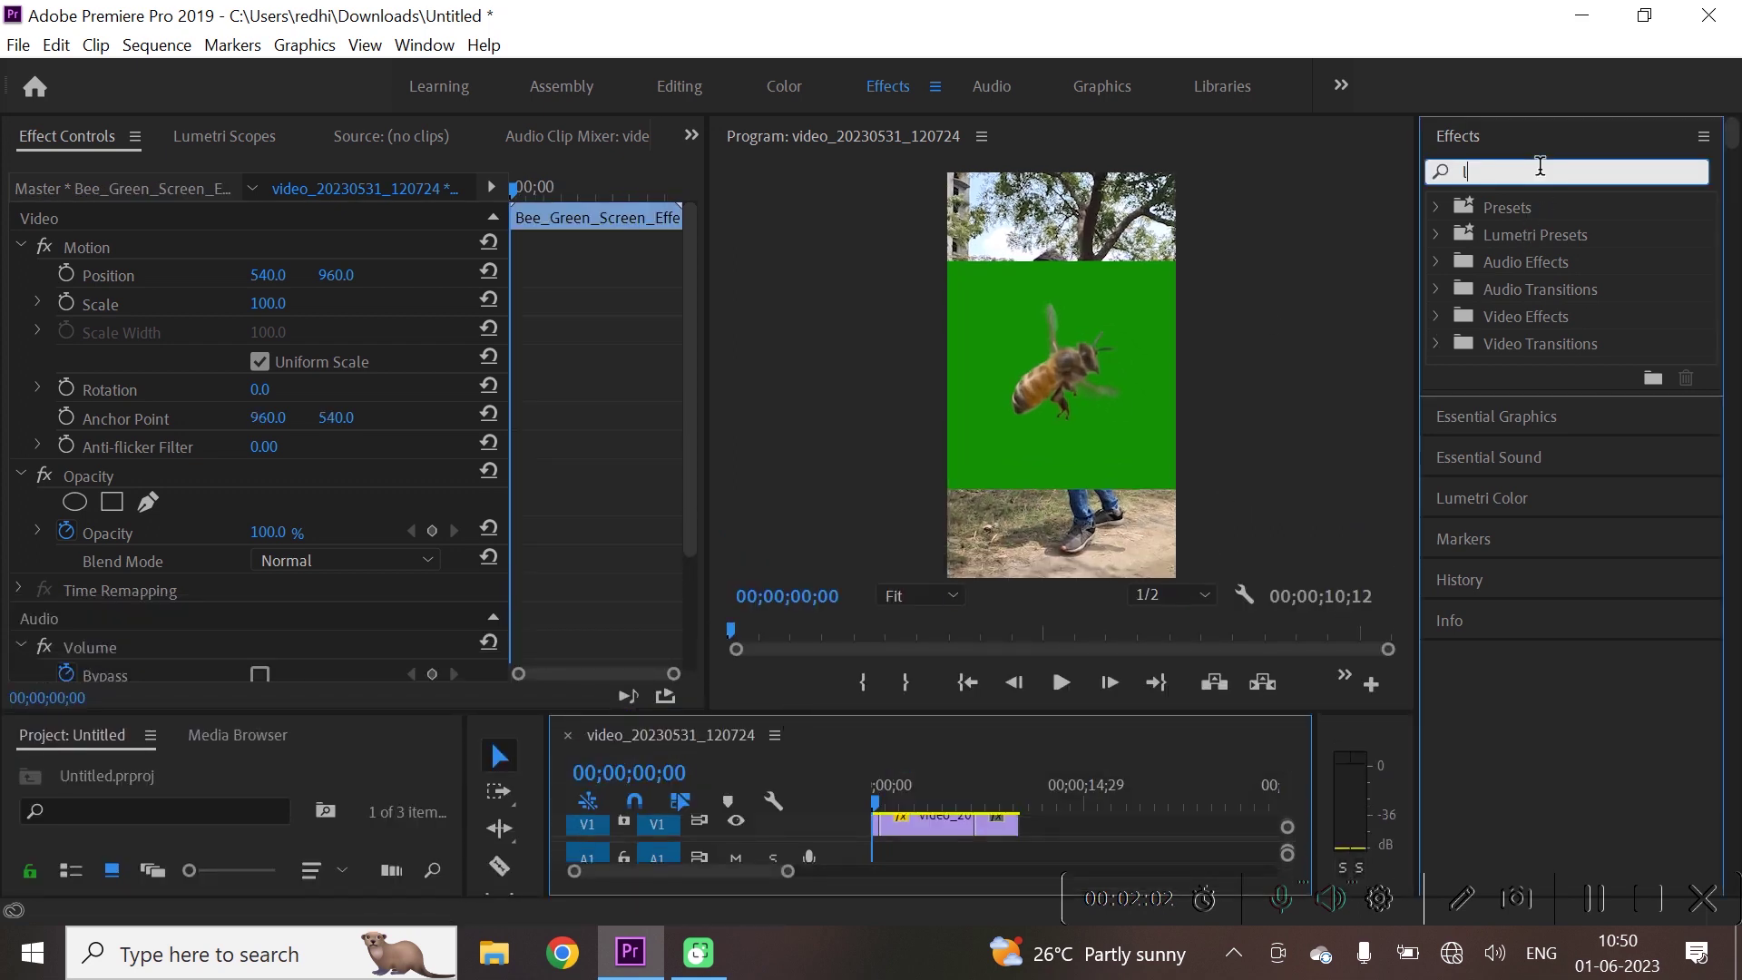
{"action": "key", "text": "BackSpace"}
{"action": "key", "text": "BackSpace"}
{"action": "key", "text": "BackSpace"}
{"action": "type", "text": "ultra"}
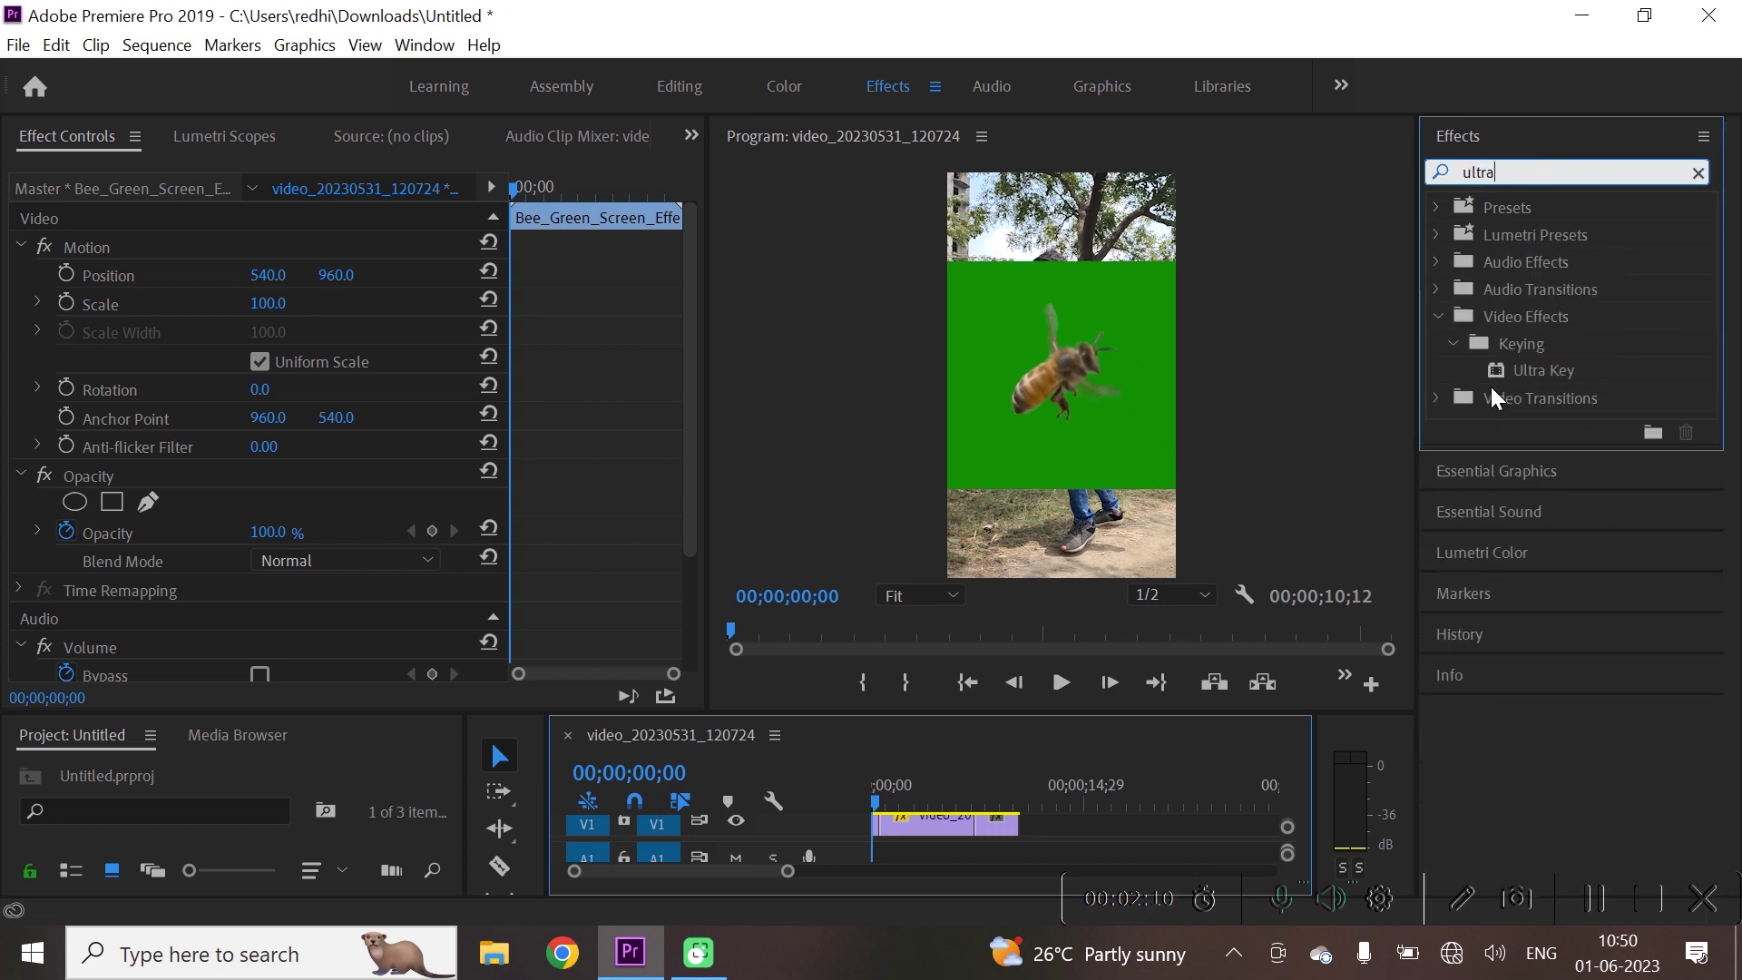
{"action": "left_click_drag", "start_coordinate": [1514, 372], "coordinate": [1437, 420]}
{"action": "left_click_drag", "start_coordinate": [978, 558], "coordinate": [1467, 325]}
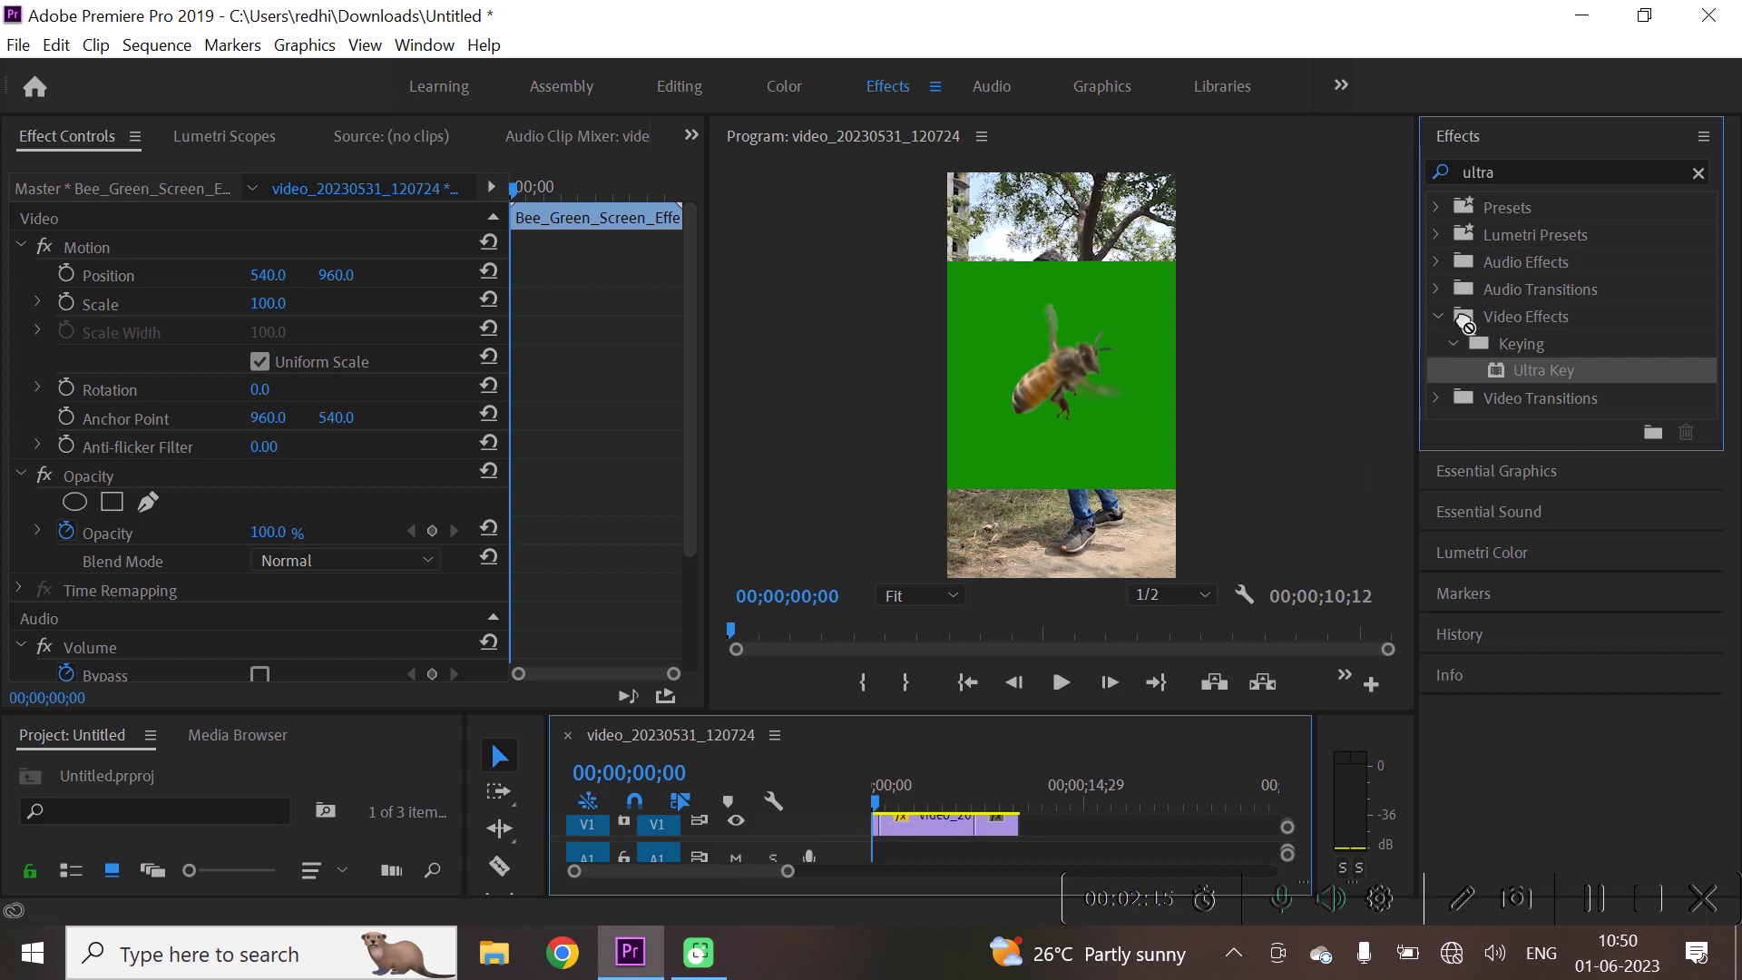
{"action": "left_click_drag", "start_coordinate": [957, 722], "coordinate": [962, 656]}
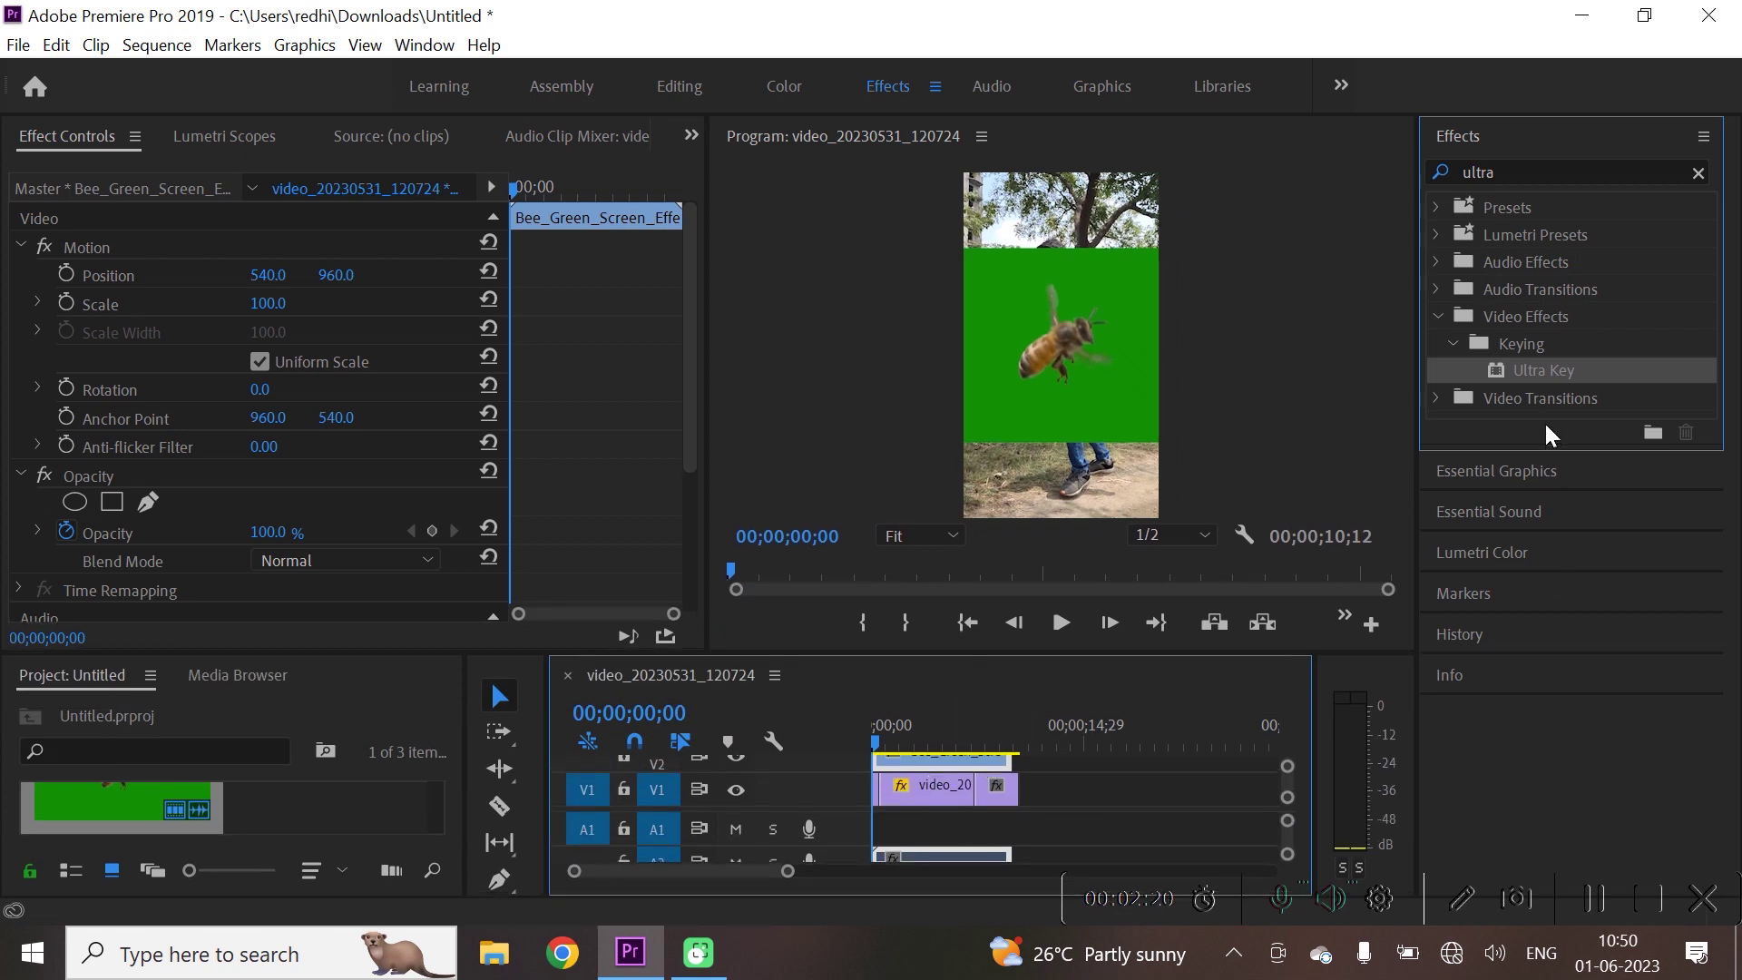
{"action": "left_click_drag", "start_coordinate": [930, 762], "coordinate": [930, 762]}
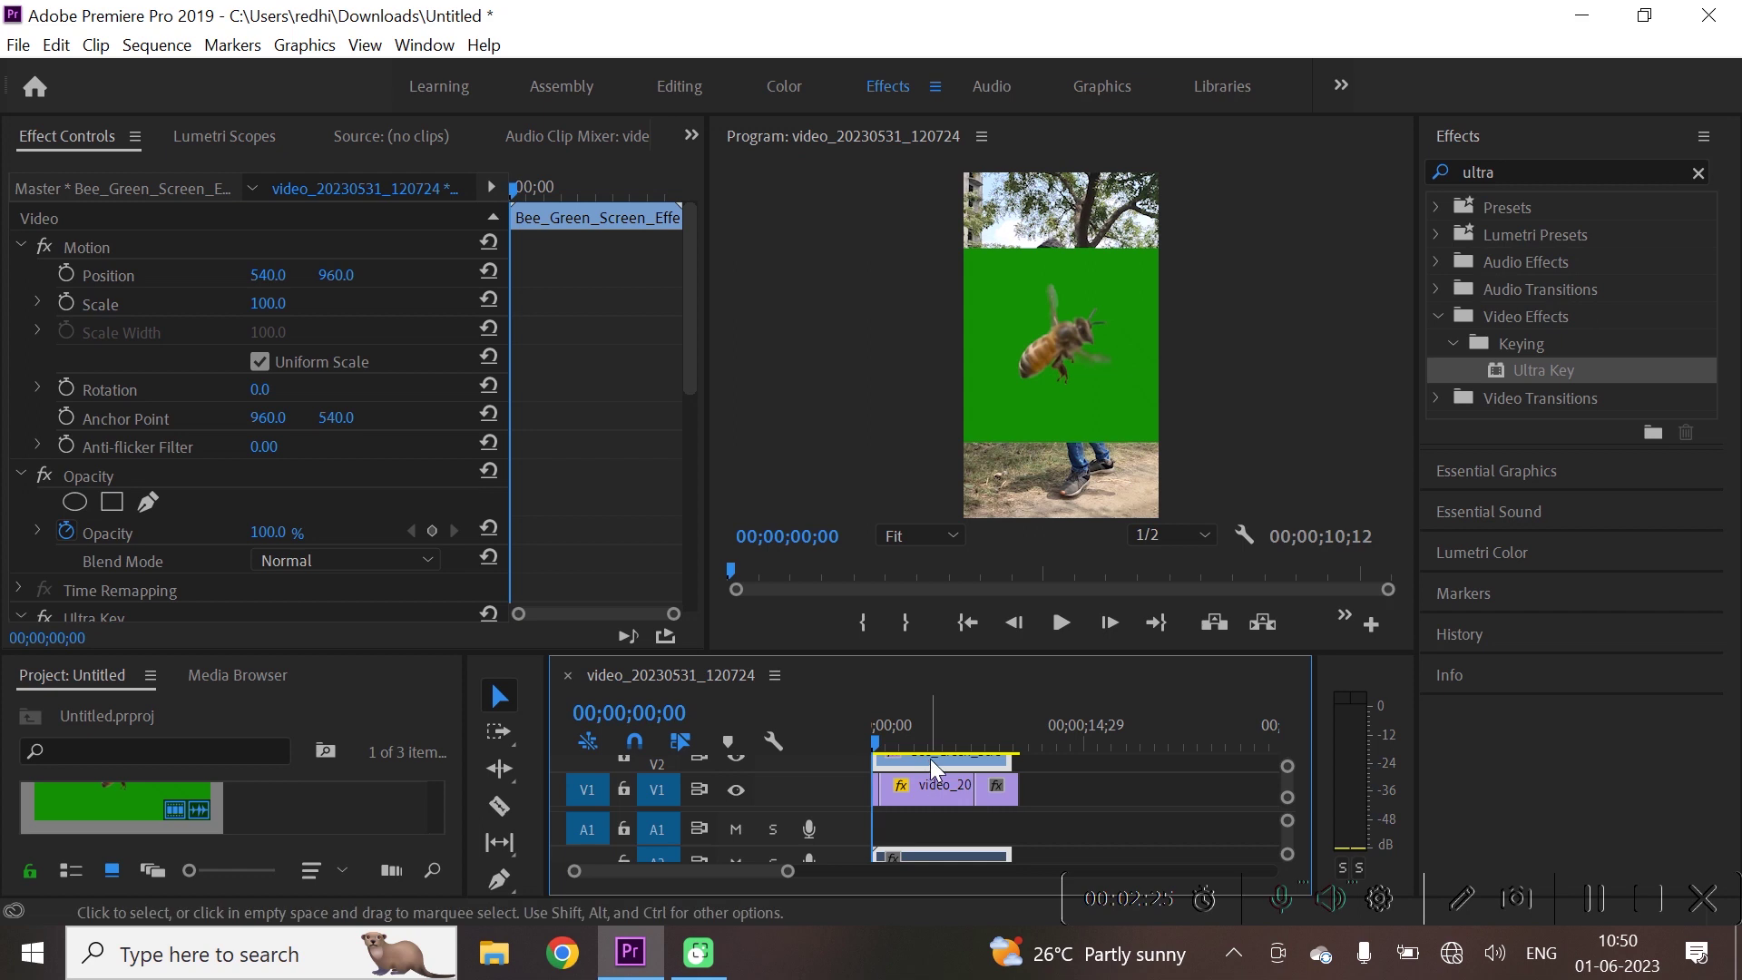
{"action": "scroll", "coordinate": [673, 357], "scroll_direction": "down", "scroll_amount": 5}
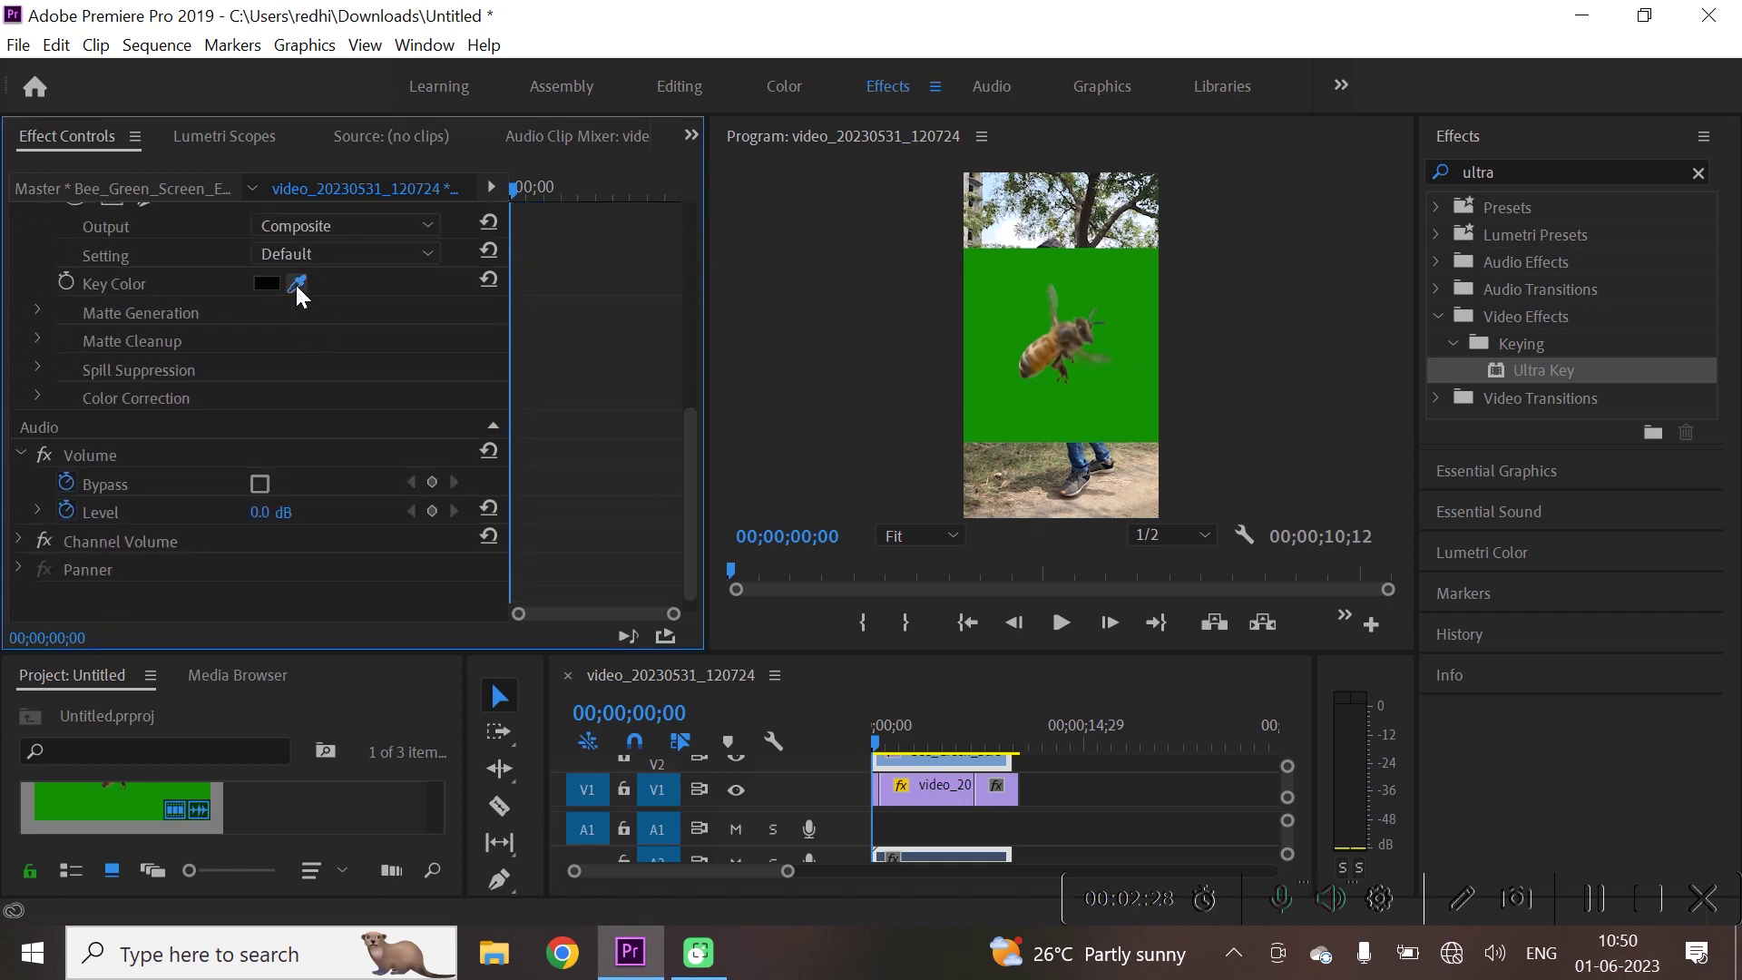
{"action": "left_click_drag", "start_coordinate": [300, 284], "coordinate": [984, 299]}
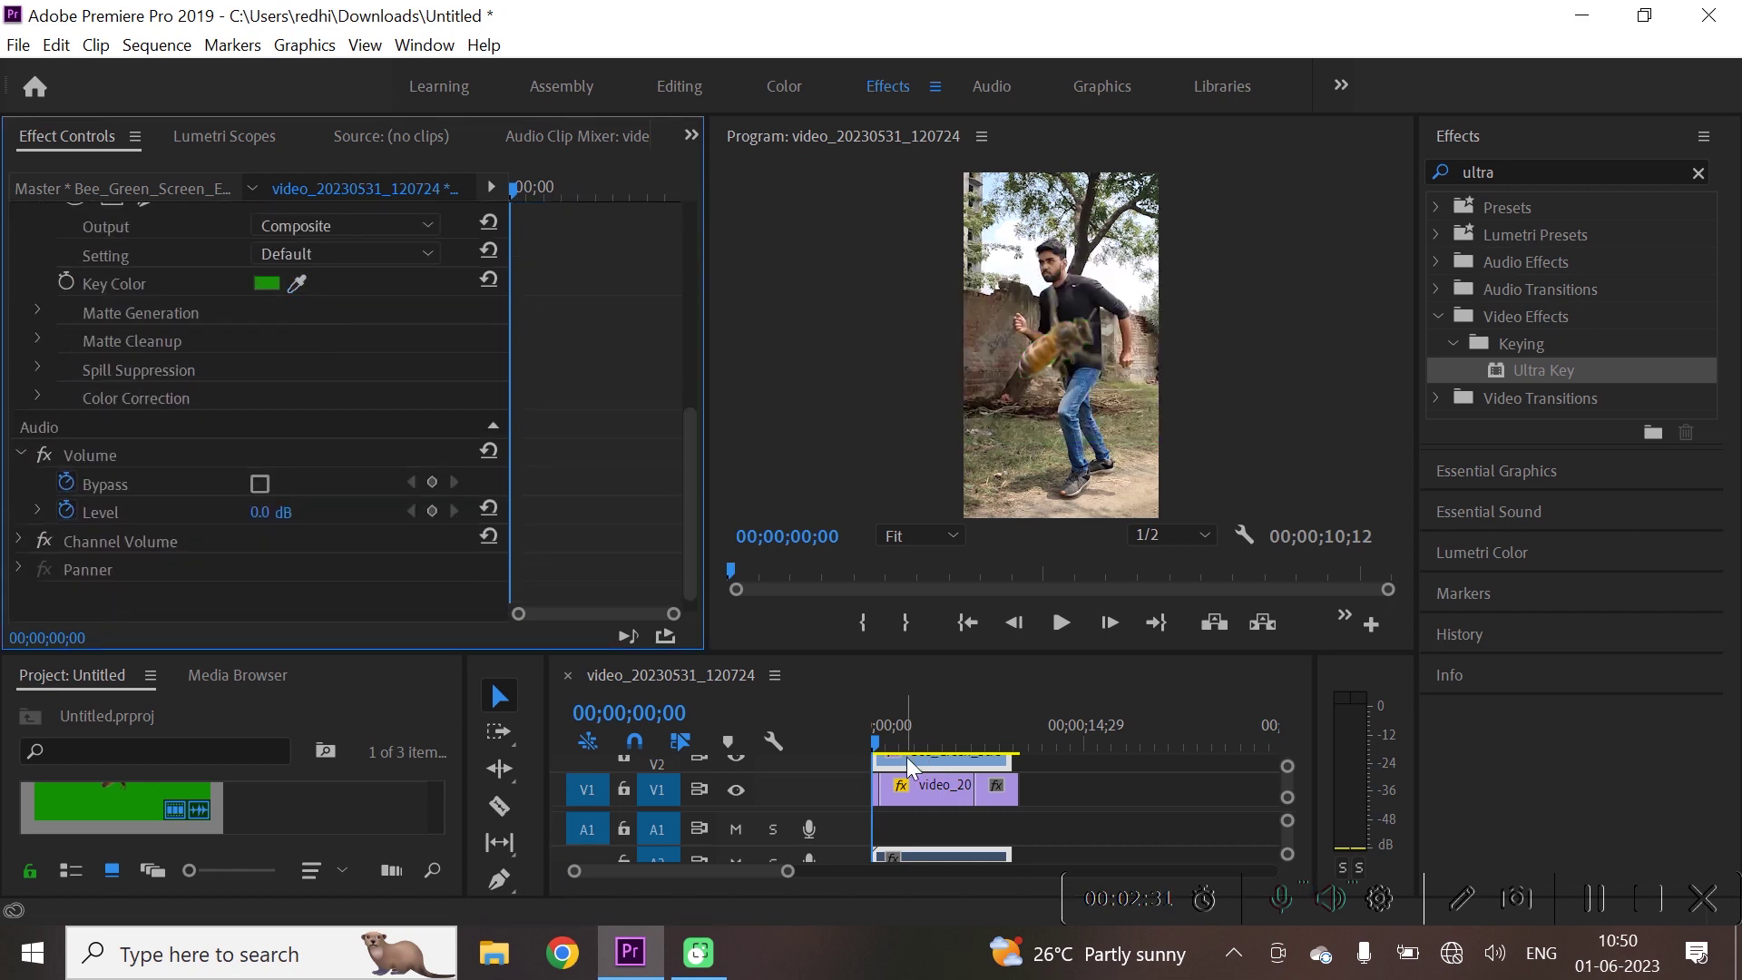
- Try placing the bee beyond the frame's left edge at the start and beyond its right edge at 00;00;07;01 without keyframes
{"action": "scroll", "coordinate": [234, 388], "scroll_direction": "up", "scroll_amount": 2}
{"action": "scroll", "coordinate": [190, 325], "scroll_direction": "up", "scroll_amount": 4}
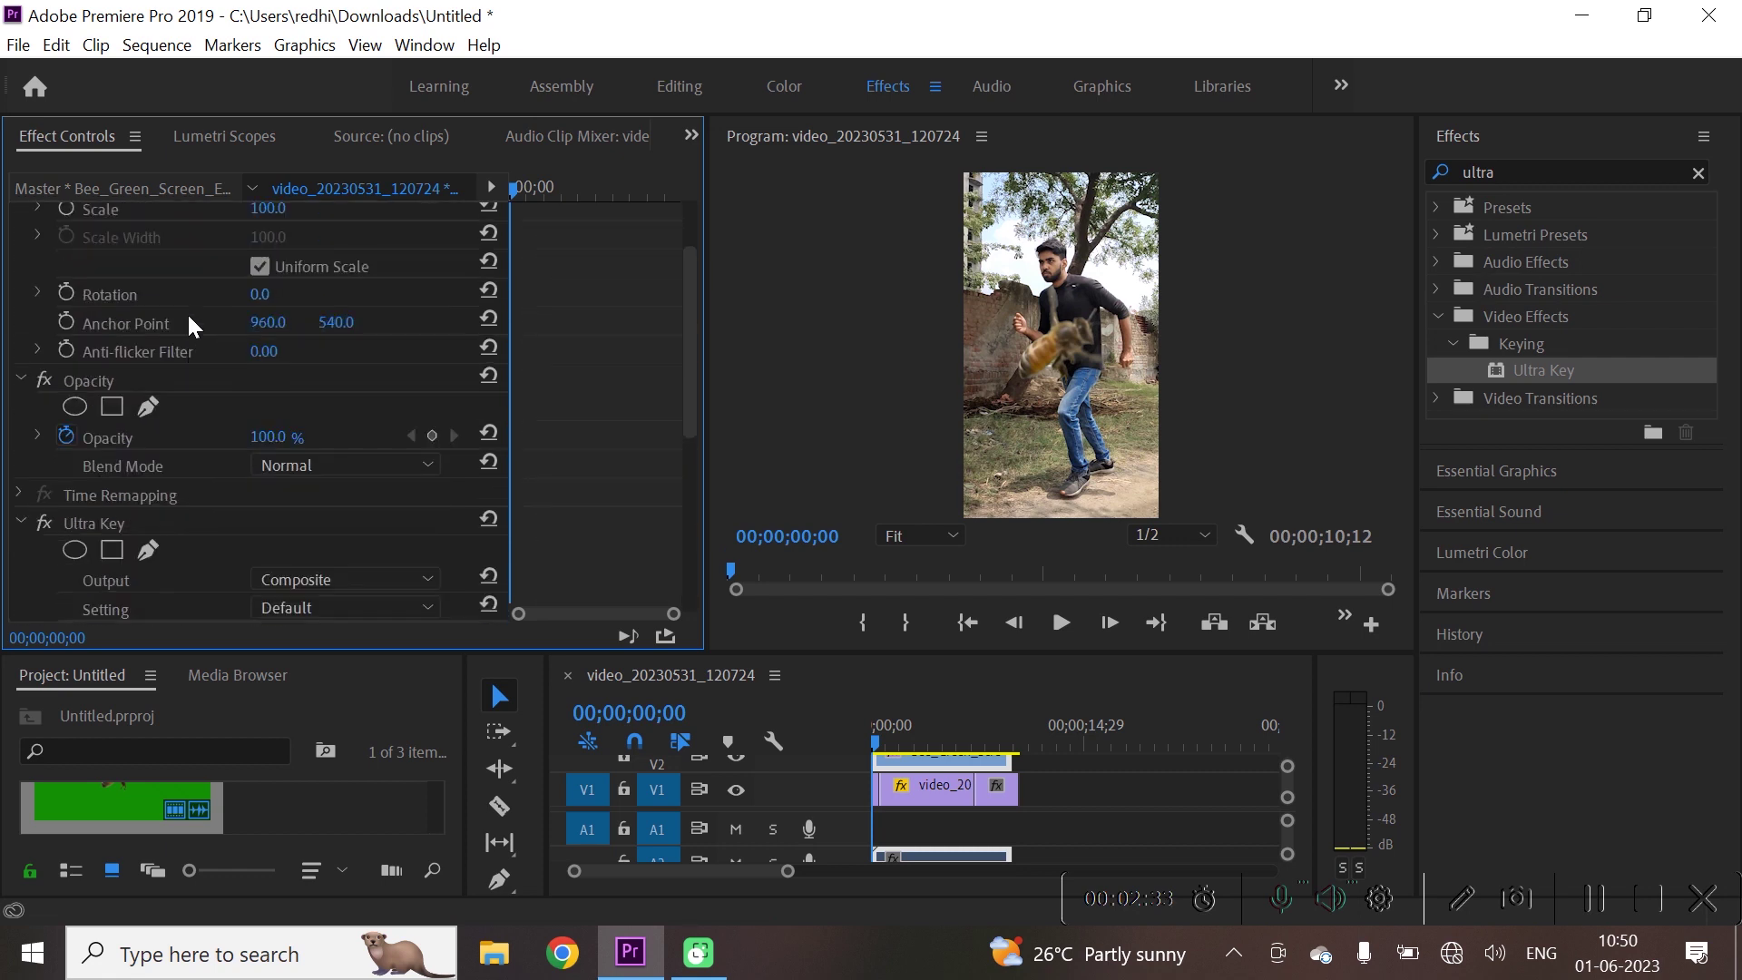
{"action": "left_click", "coordinate": [93, 247]}
{"action": "left_click", "coordinate": [1073, 357]}
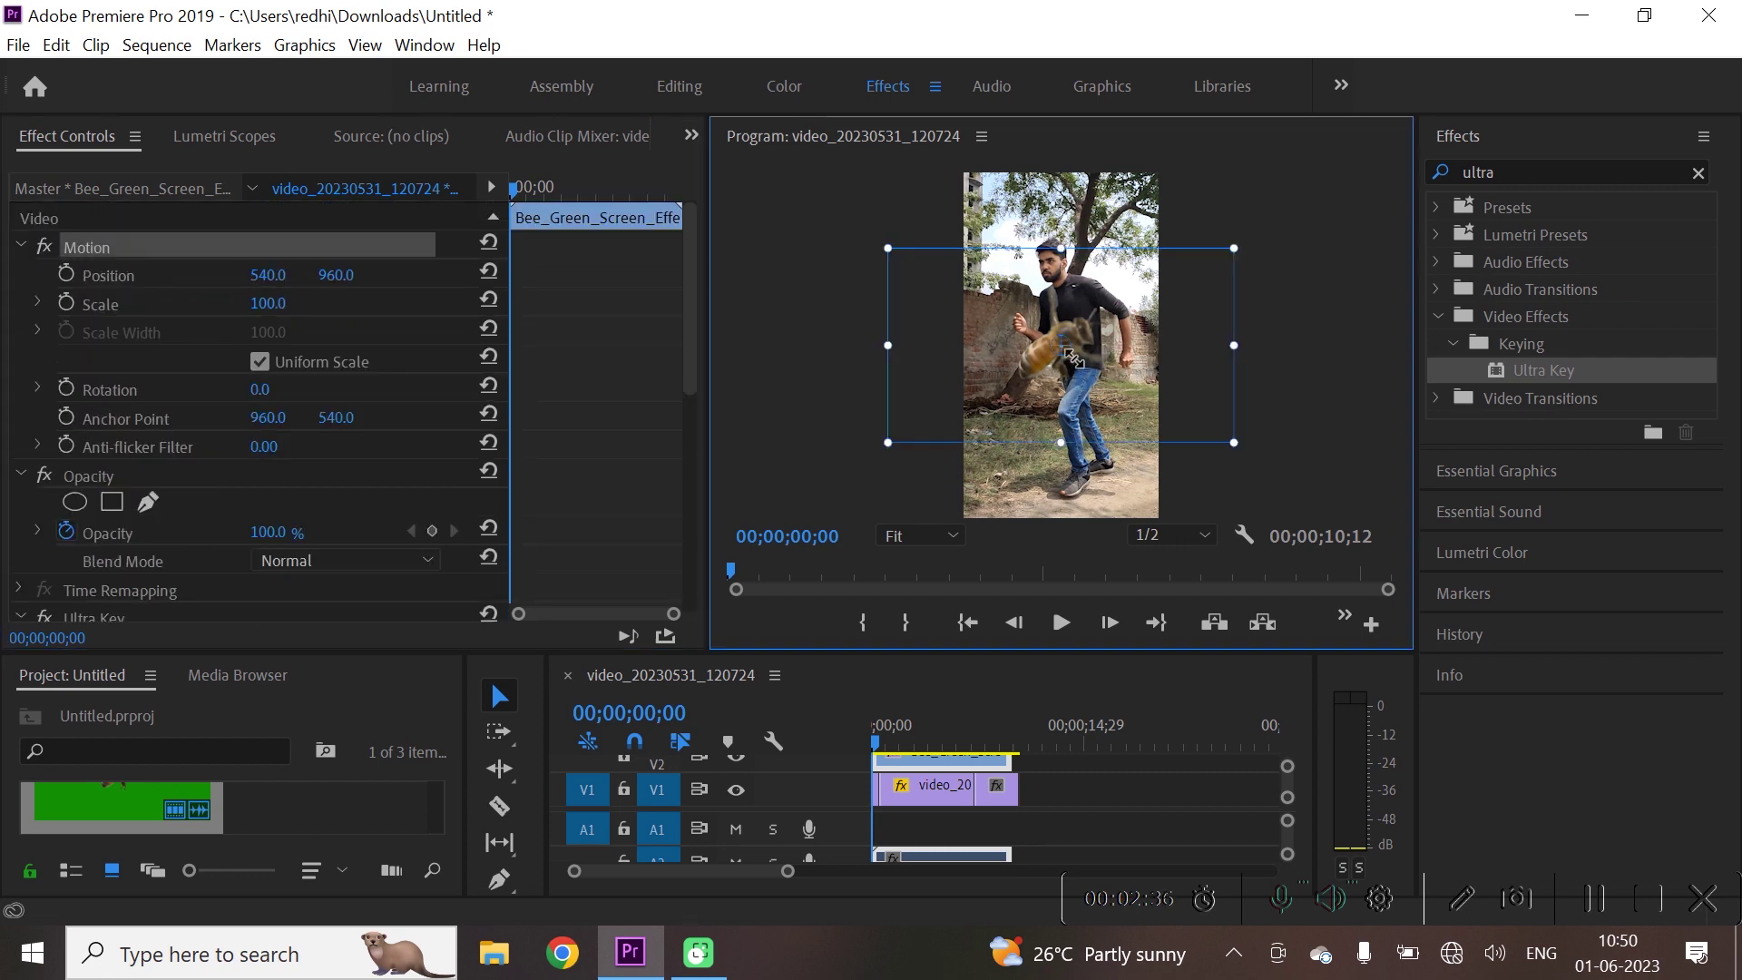
{"action": "left_click_drag", "start_coordinate": [1020, 374], "coordinate": [873, 368]}
{"action": "left_click", "coordinate": [879, 740]}
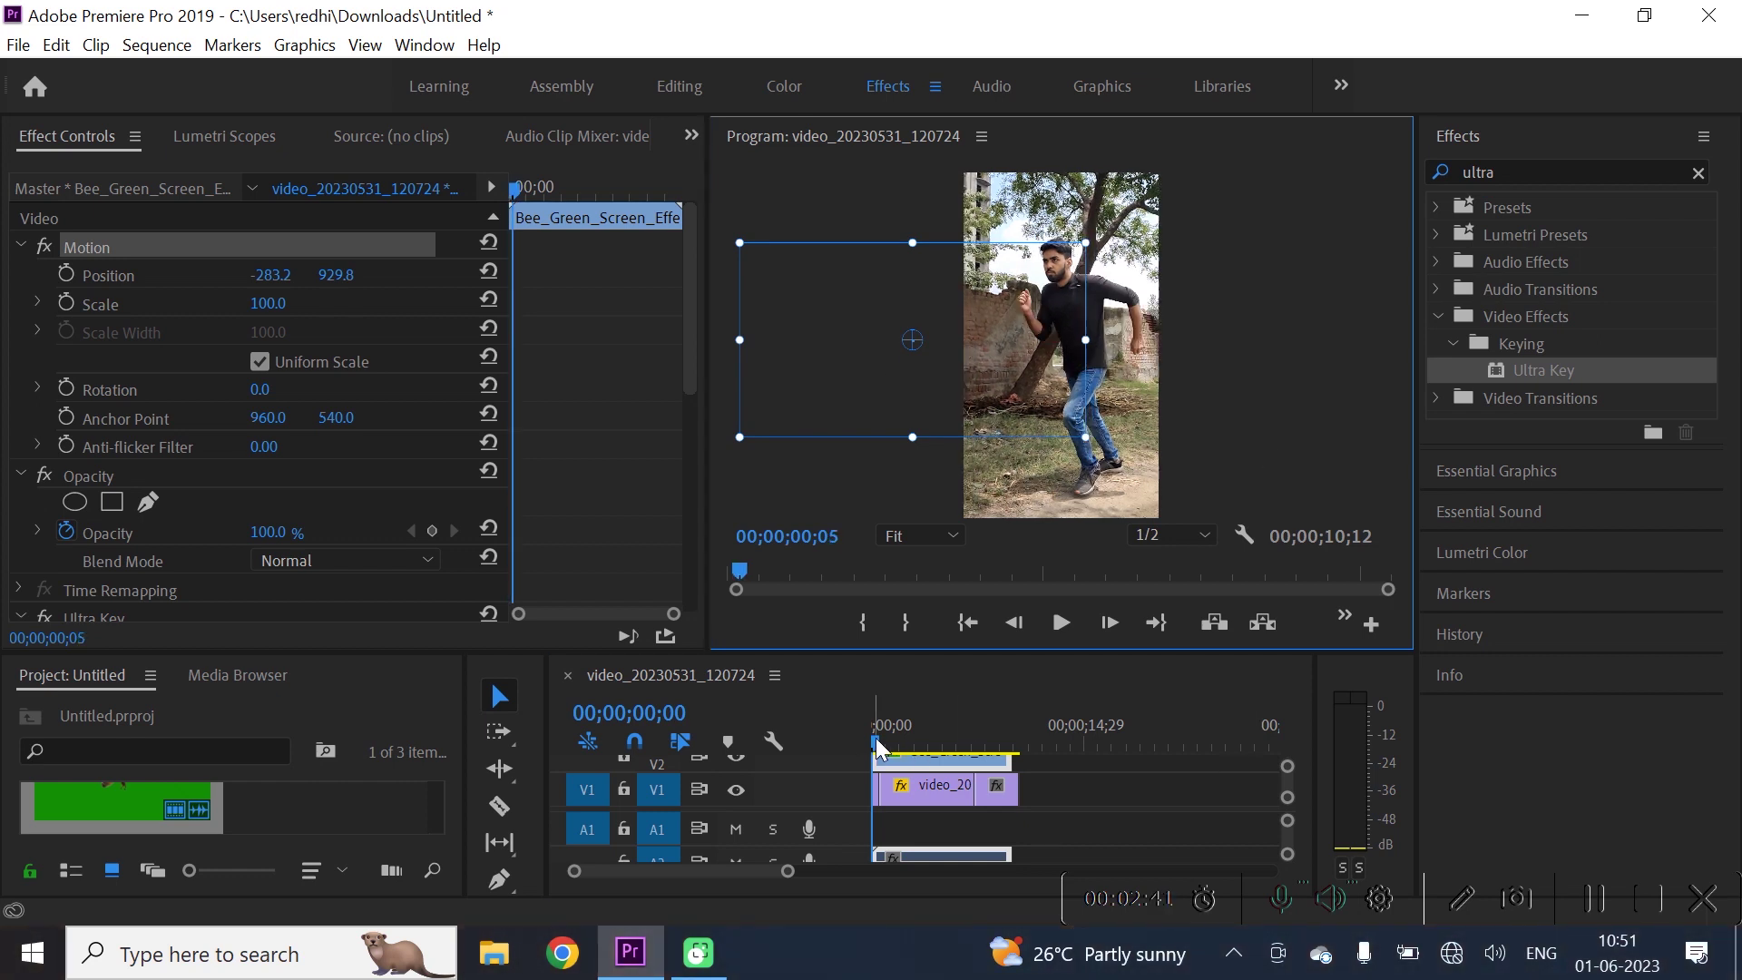
{"action": "left_click_drag", "start_coordinate": [862, 399], "coordinate": [890, 400]}
{"action": "left_click_drag", "start_coordinate": [882, 750], "coordinate": [979, 758]}
{"action": "left_click_drag", "start_coordinate": [916, 427], "coordinate": [1179, 390]}
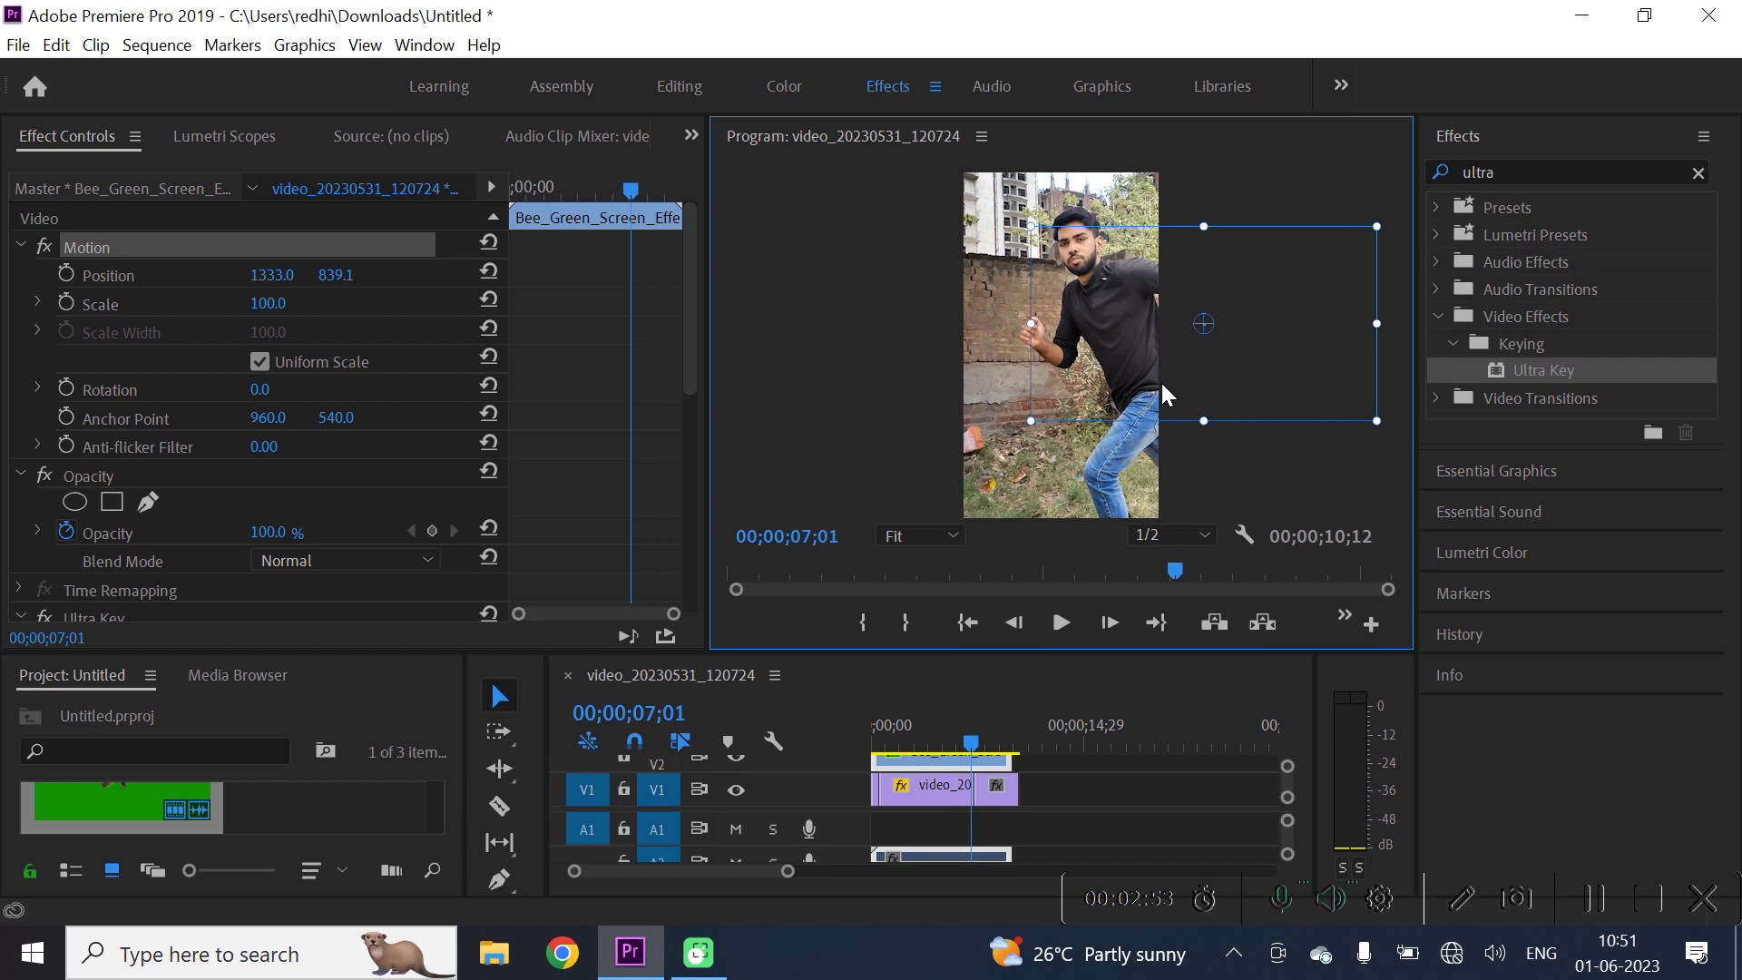
- Set the speed of the bee clip to 30%
{"action": "right_click", "coordinate": [971, 778]}
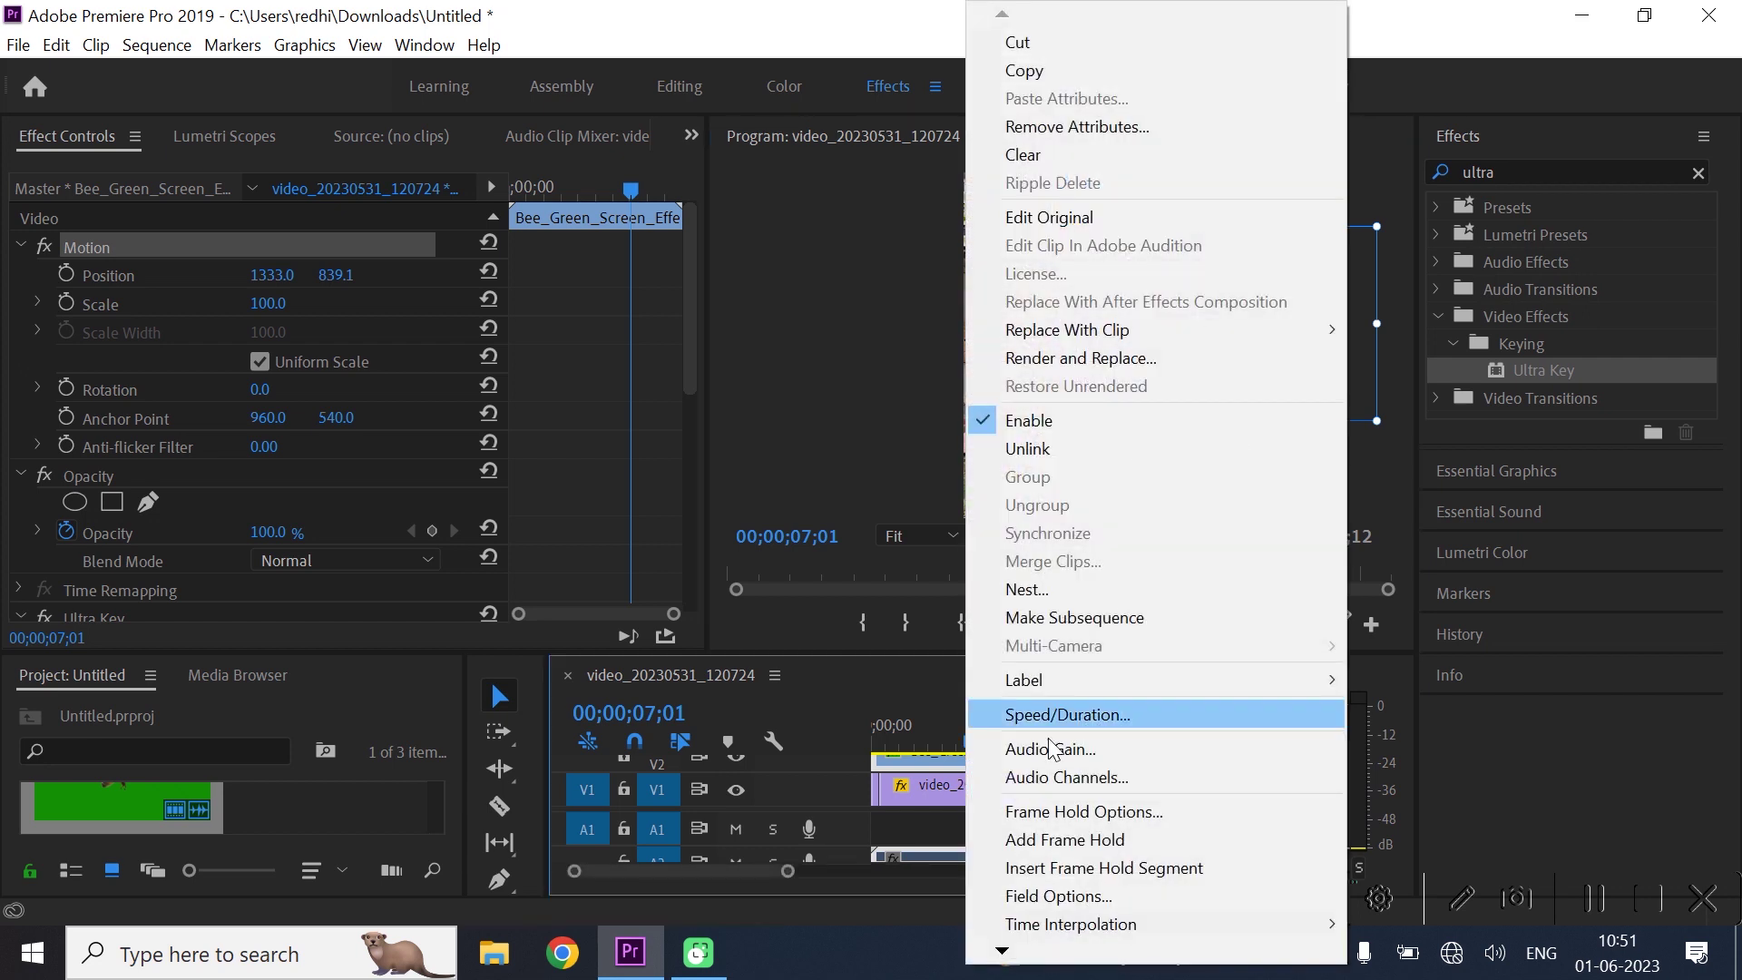
{"action": "left_click", "coordinate": [1064, 716]}
{"action": "type", "text": "30"}
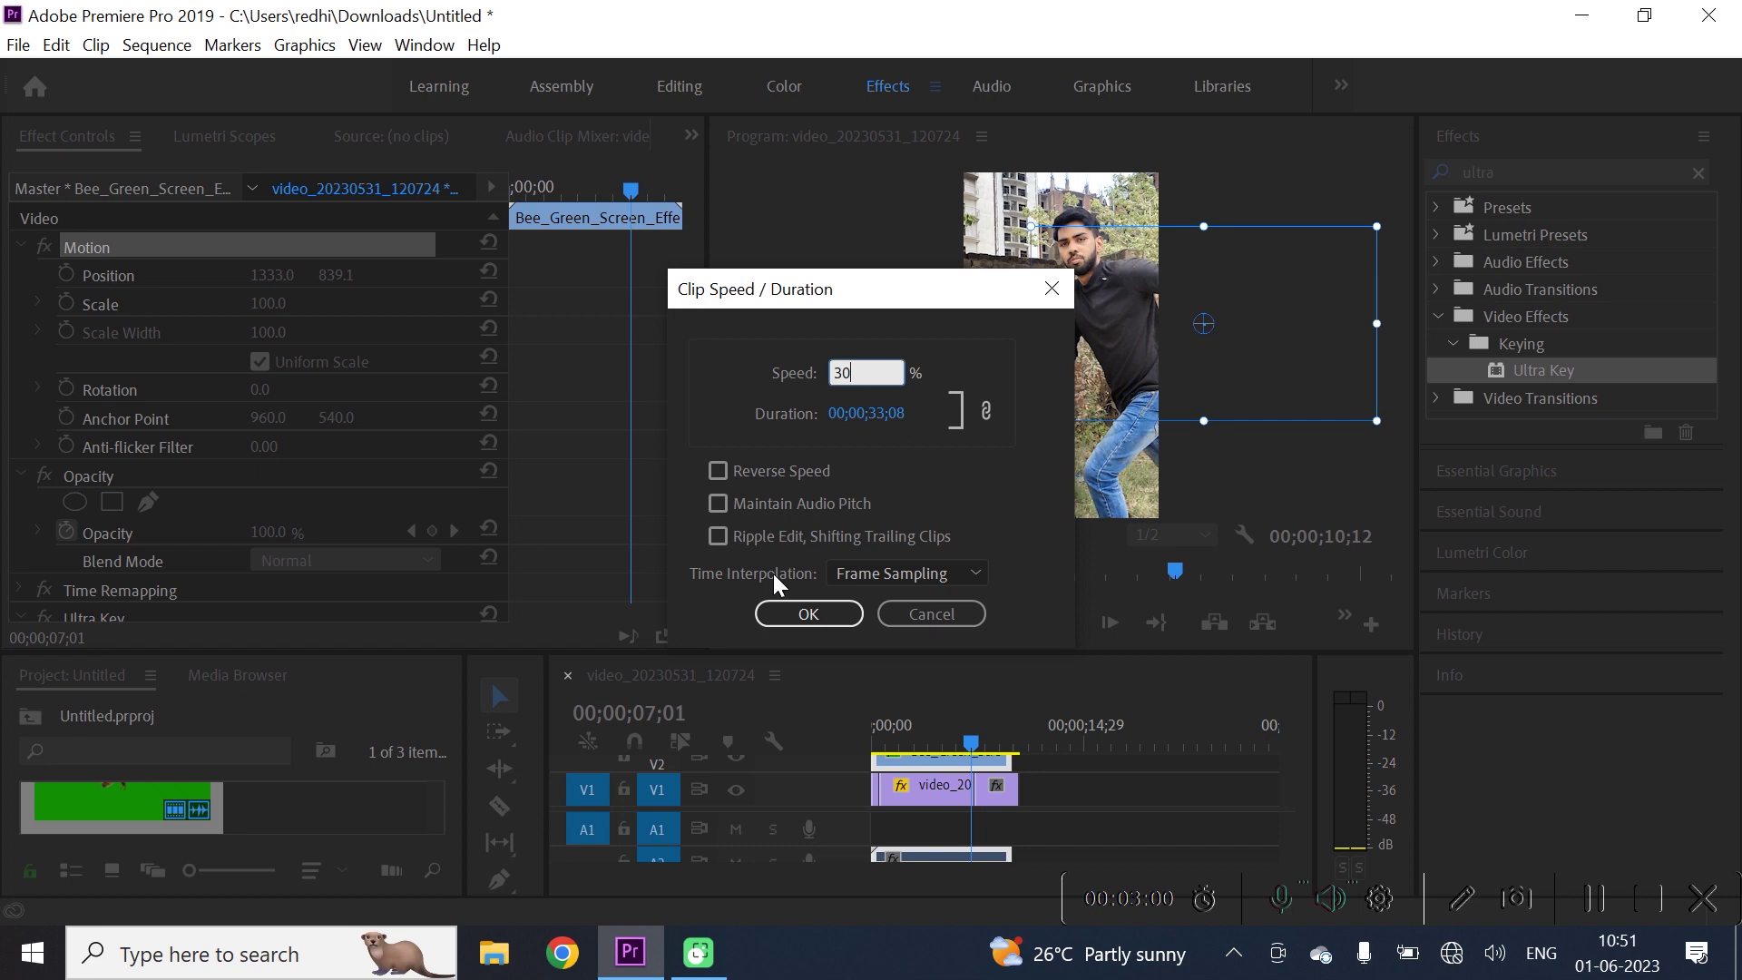
{"action": "left_click", "coordinate": [802, 613]}
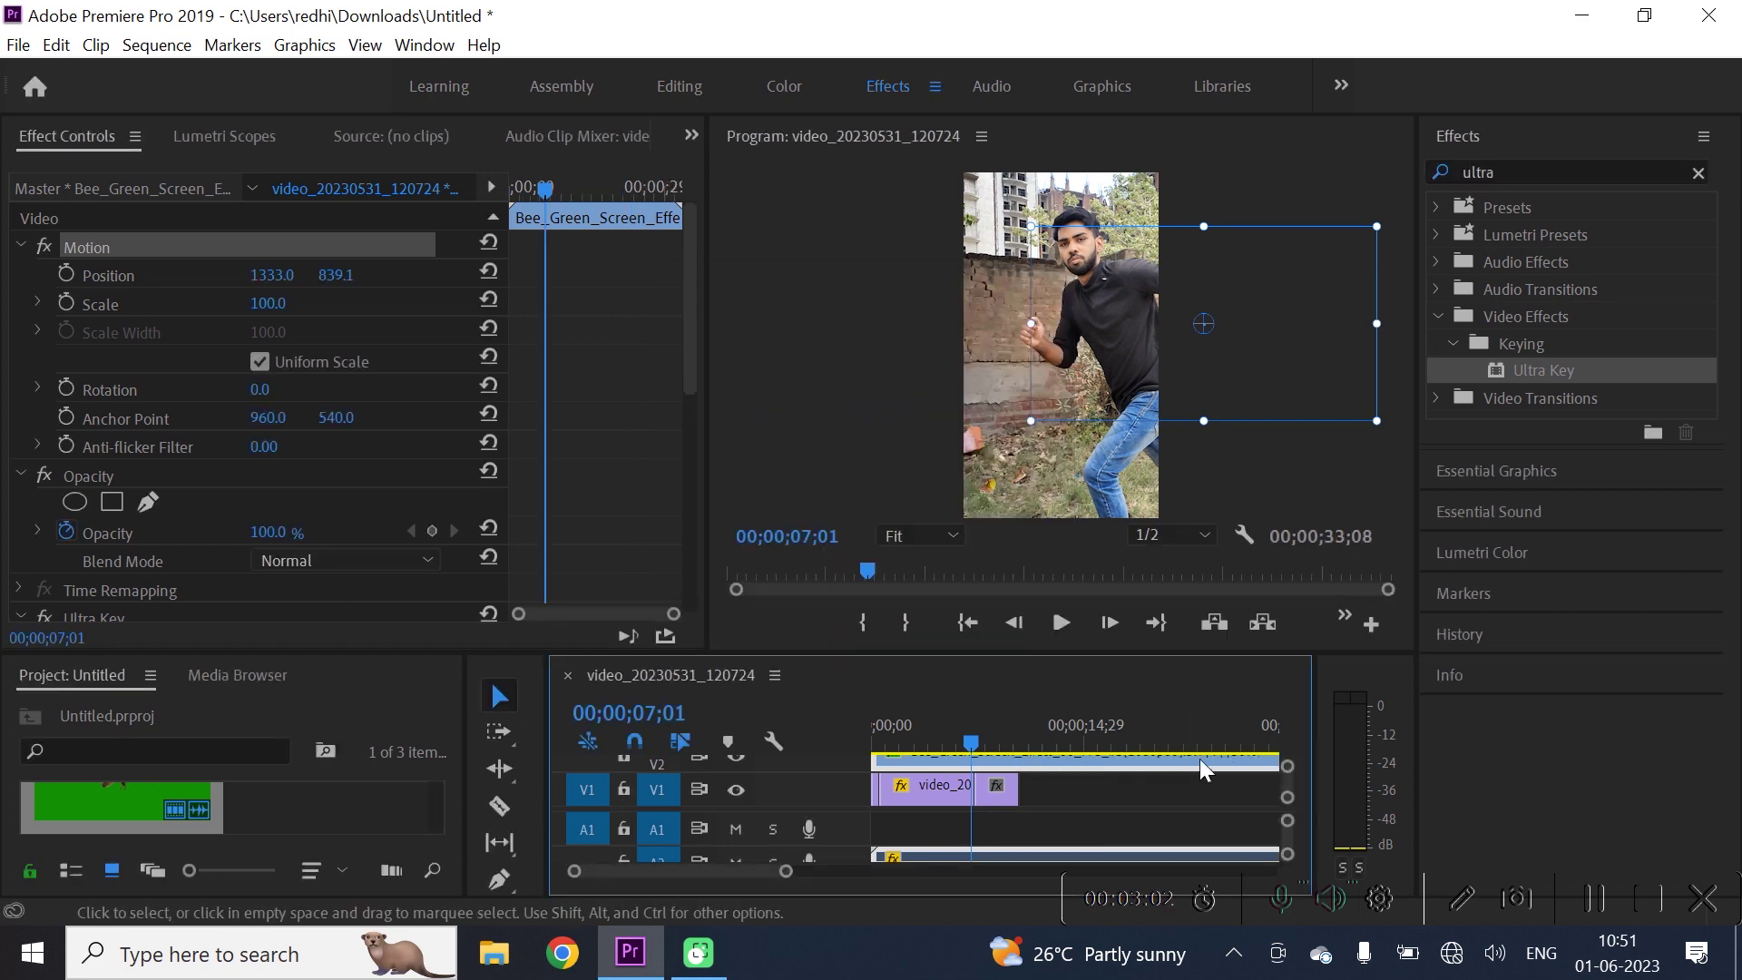
- Keyframe the bee clip's position from about -517.3, 929.8 at the start to about 1325.5, 831.5 at 00;00;06;28
{"action": "left_click_drag", "start_coordinate": [969, 753], "coordinate": [492, 680]}
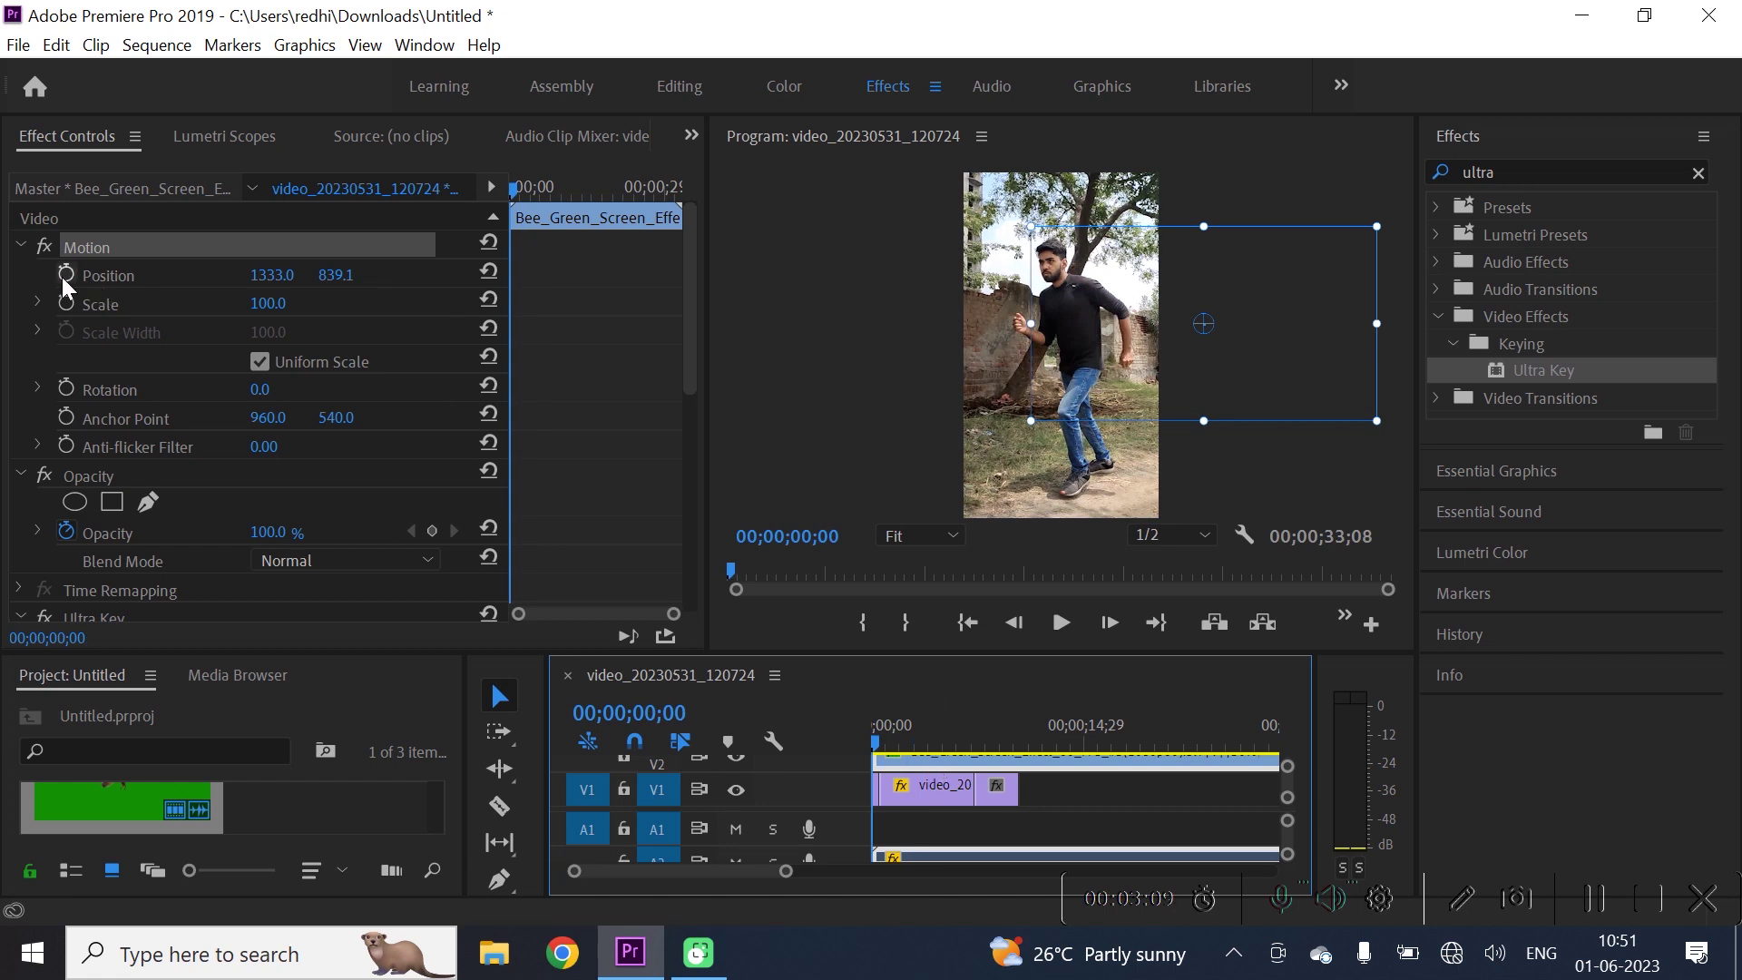
{"action": "left_click", "coordinate": [66, 275]}
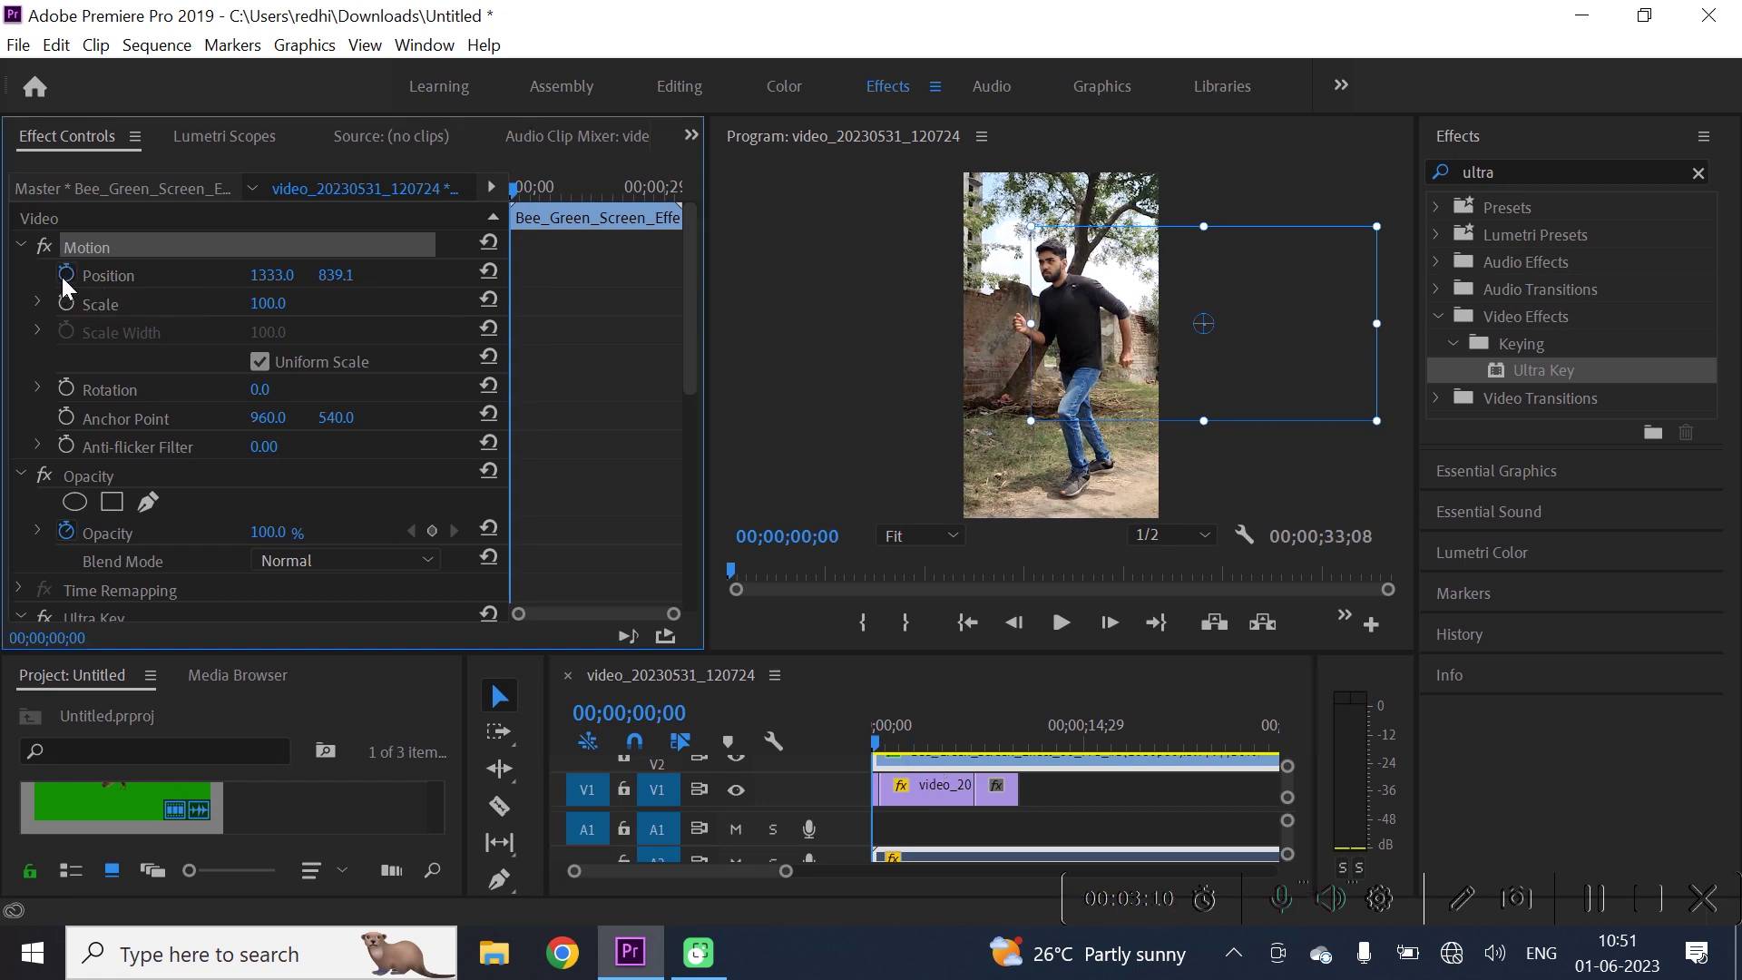
{"action": "left_click", "coordinate": [161, 245]}
{"action": "left_click_drag", "start_coordinate": [1315, 339], "coordinate": [989, 357]}
{"action": "left_click_drag", "start_coordinate": [881, 744], "coordinate": [980, 751]}
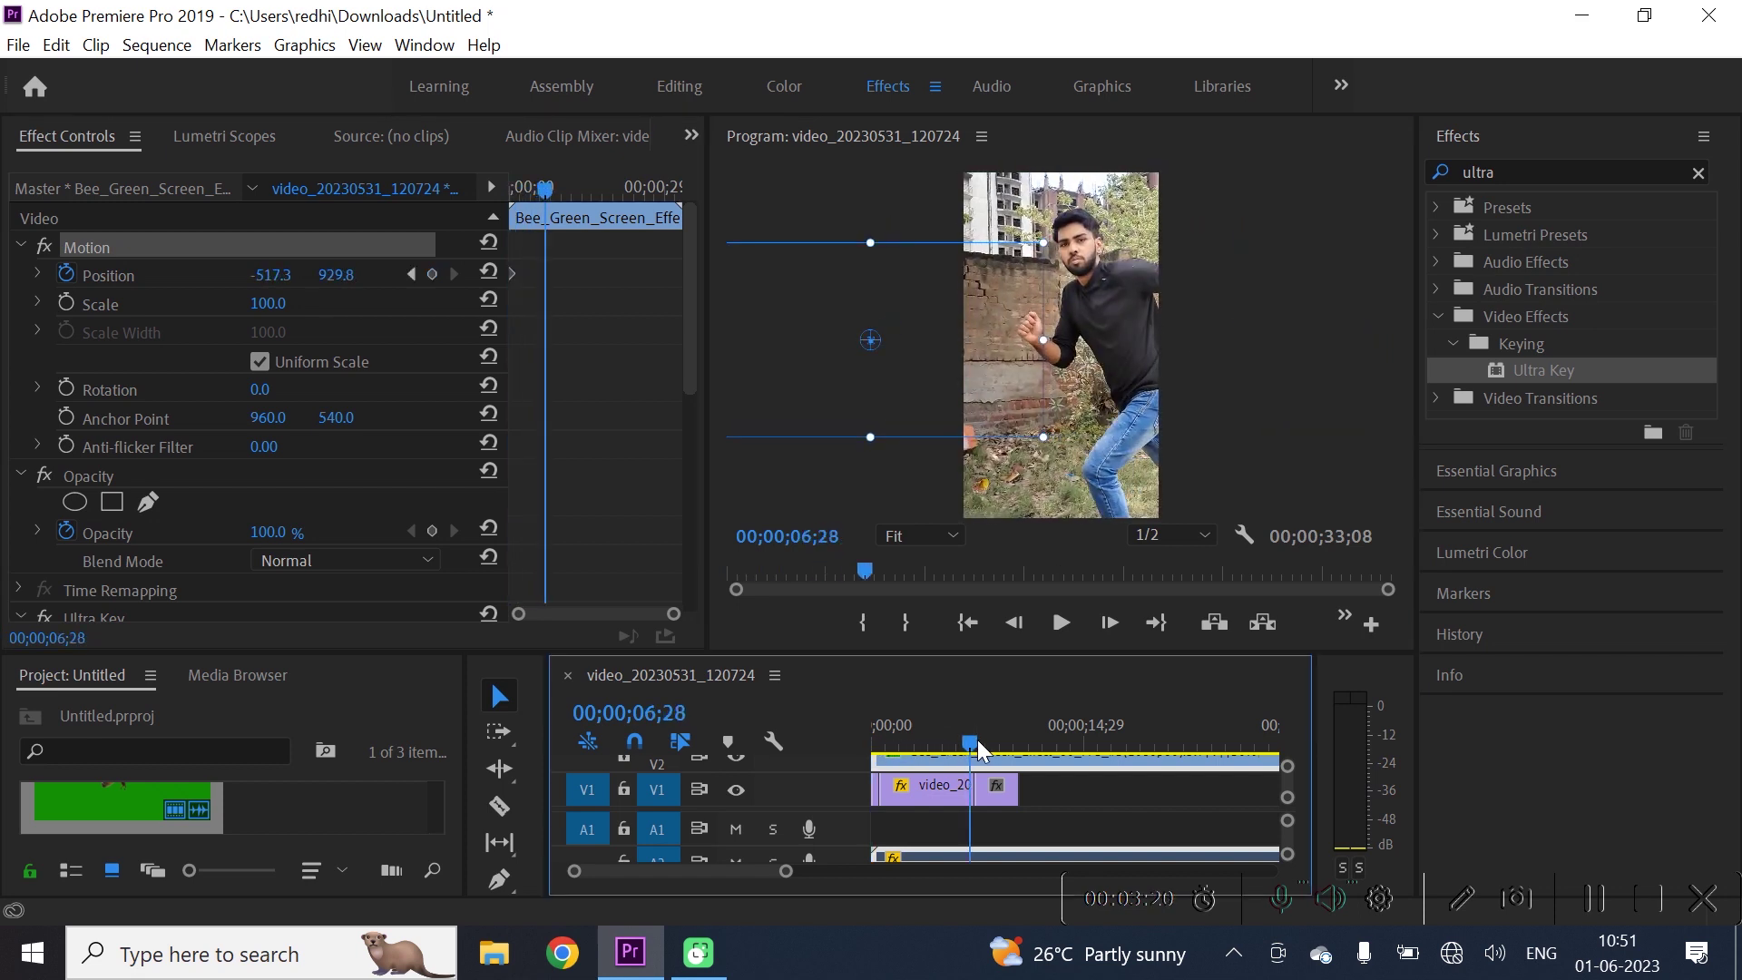
{"action": "left_click_drag", "start_coordinate": [867, 343], "coordinate": [1130, 345]}
- Play the sequence from the start to review the bee's flight and stop at 00;00;09;14
{"action": "left_click_drag", "start_coordinate": [969, 741], "coordinate": [875, 740]}
{"action": "key", "text": "space"}
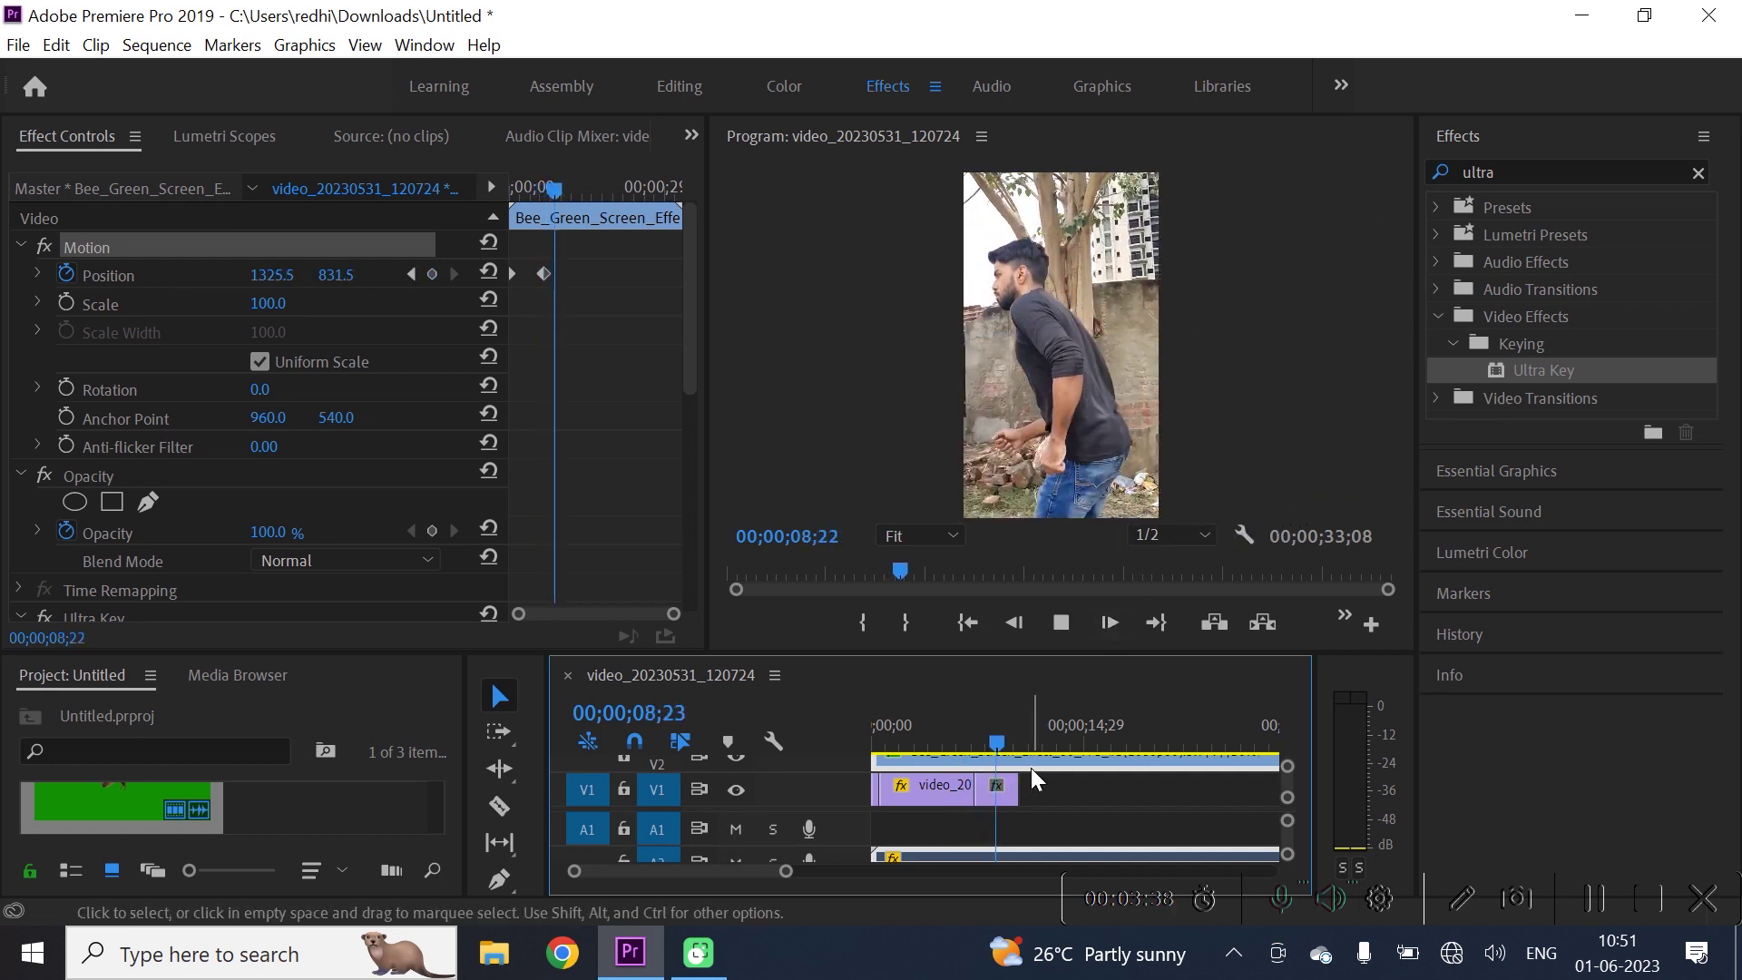
{"action": "key", "text": "space"}
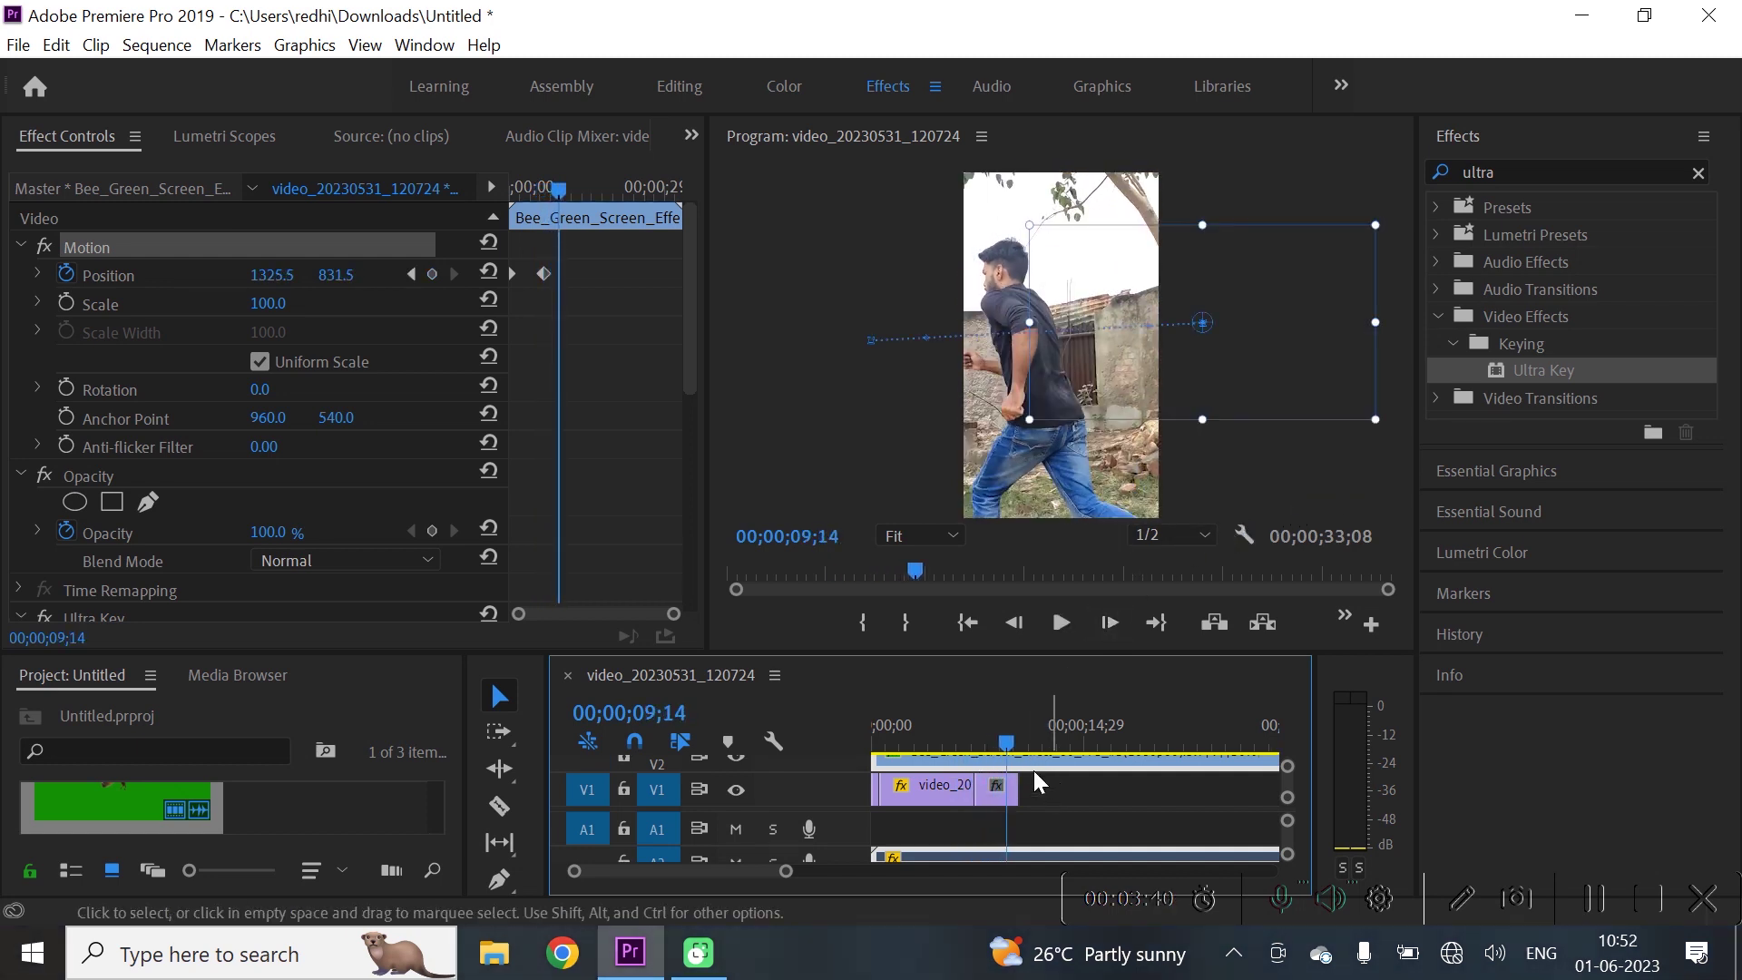
- Split the bee clip, its audio and the running video at 00;00;09;14 and delete everything after the cut
{"action": "key", "text": "c"}
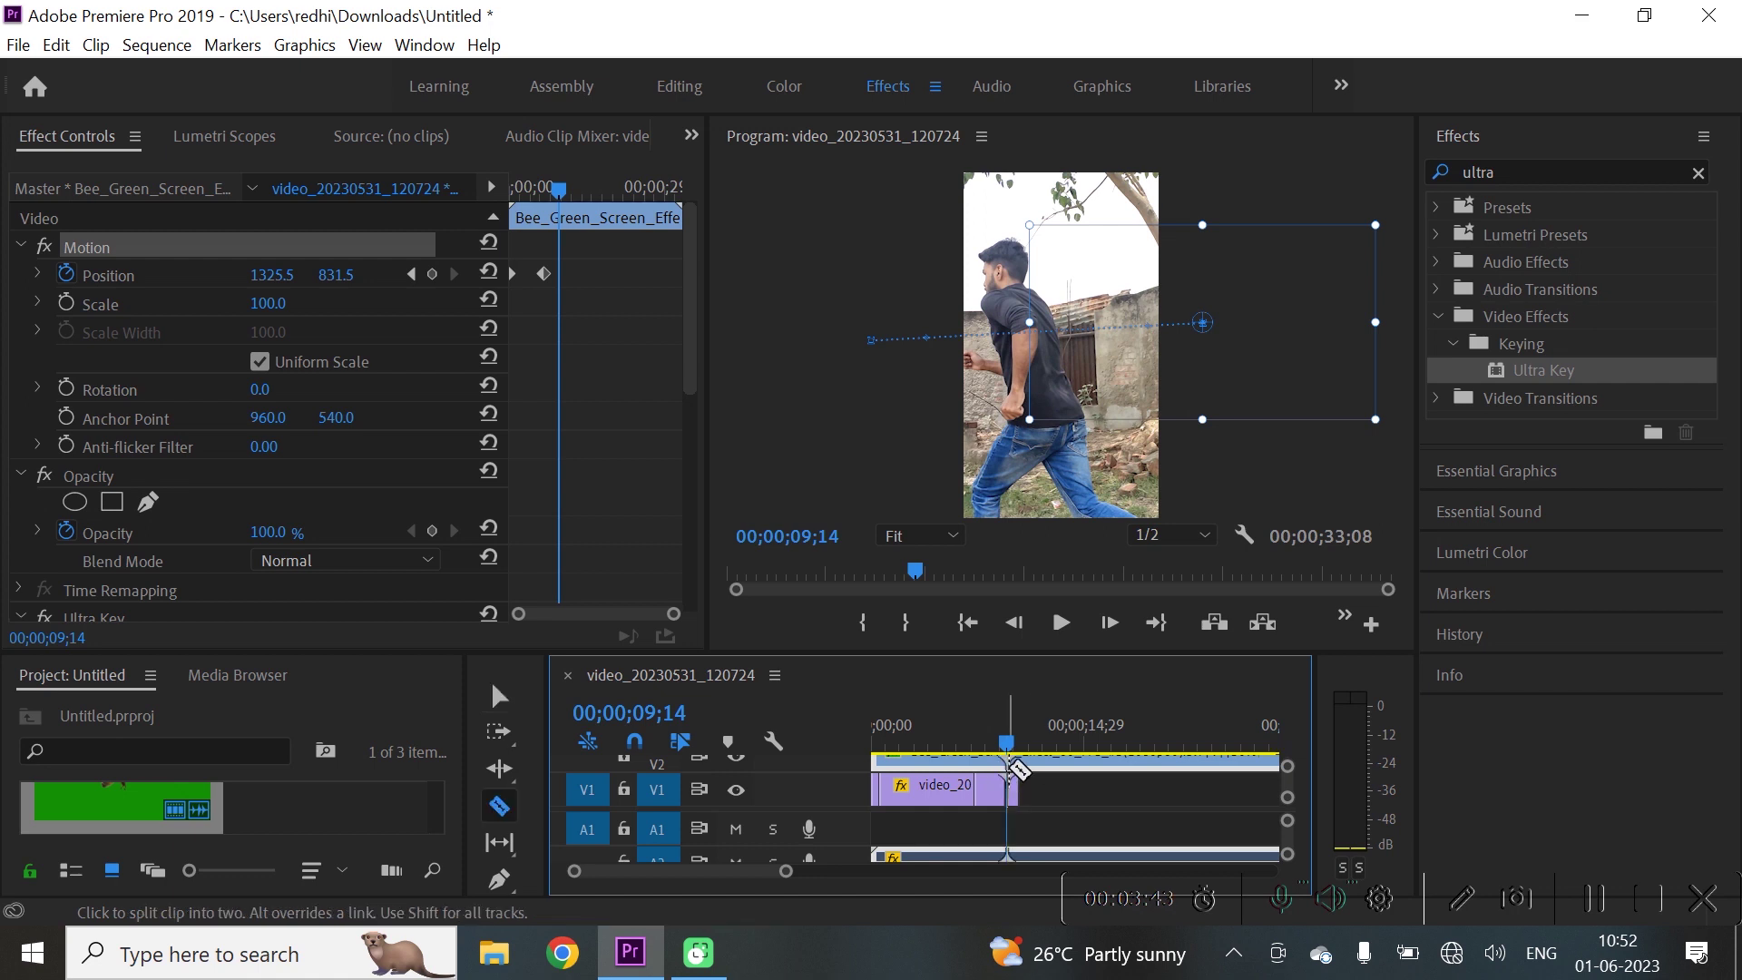
{"action": "left_click", "coordinate": [1007, 780]}
{"action": "left_click", "coordinate": [1010, 851]}
{"action": "key", "text": "v"}
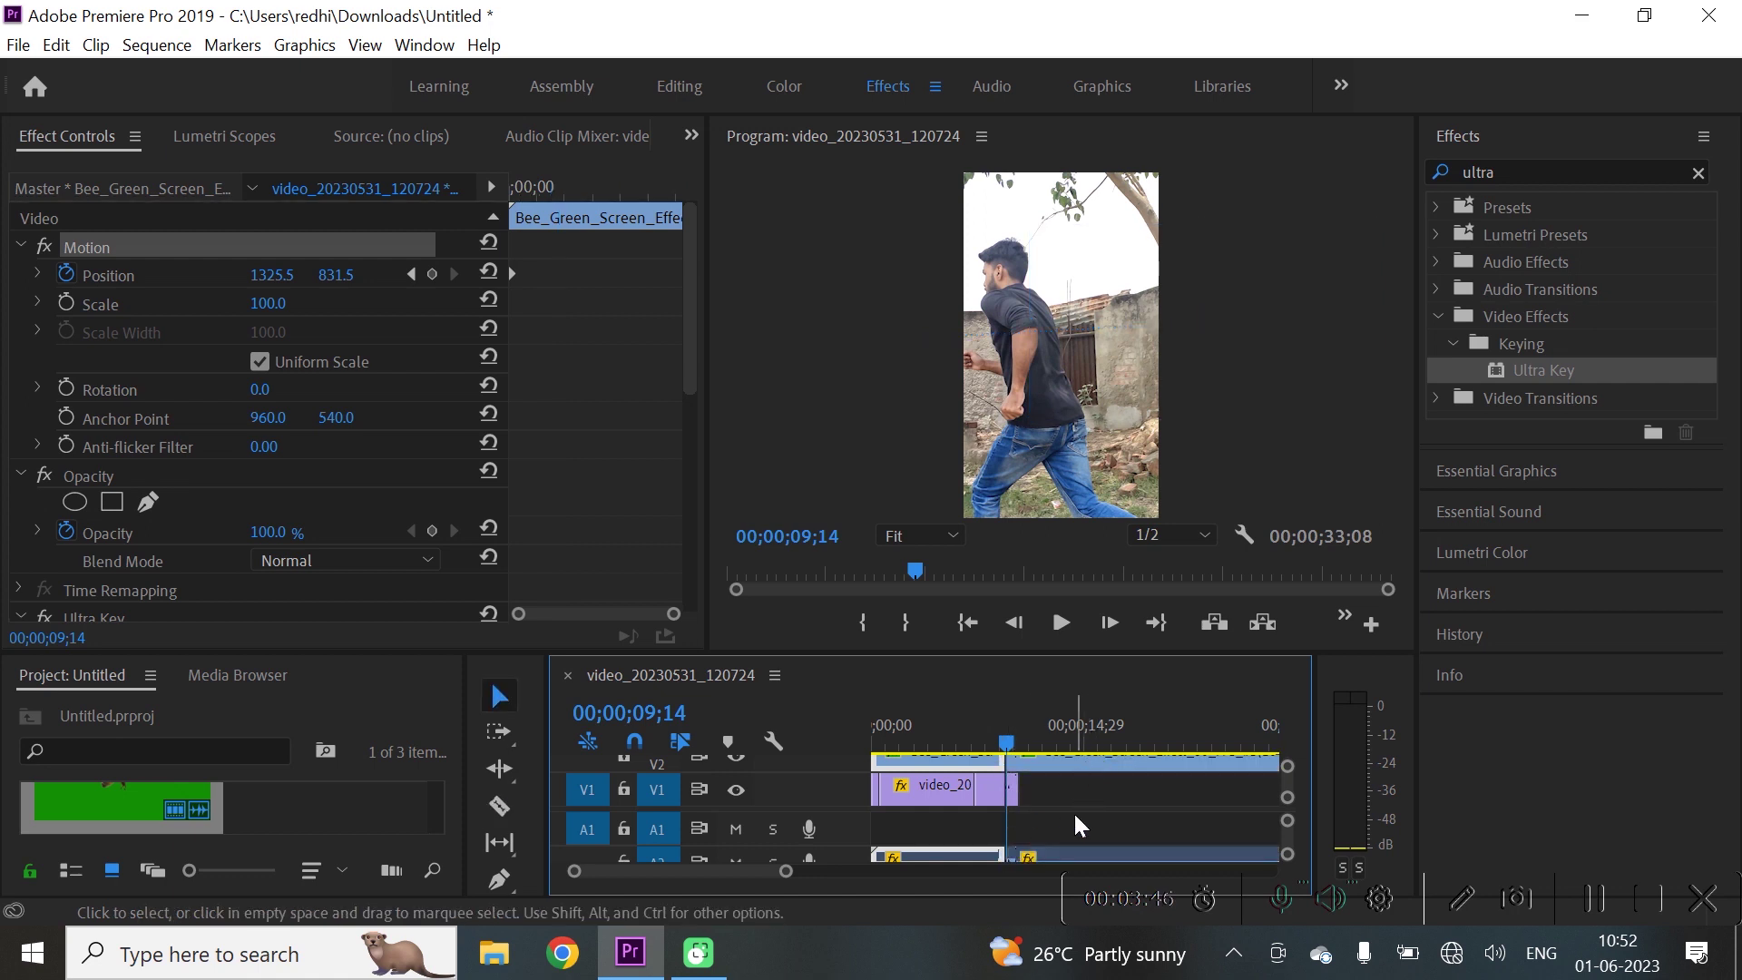
{"action": "left_click", "coordinate": [1087, 764]}
{"action": "key", "text": "Delete"}
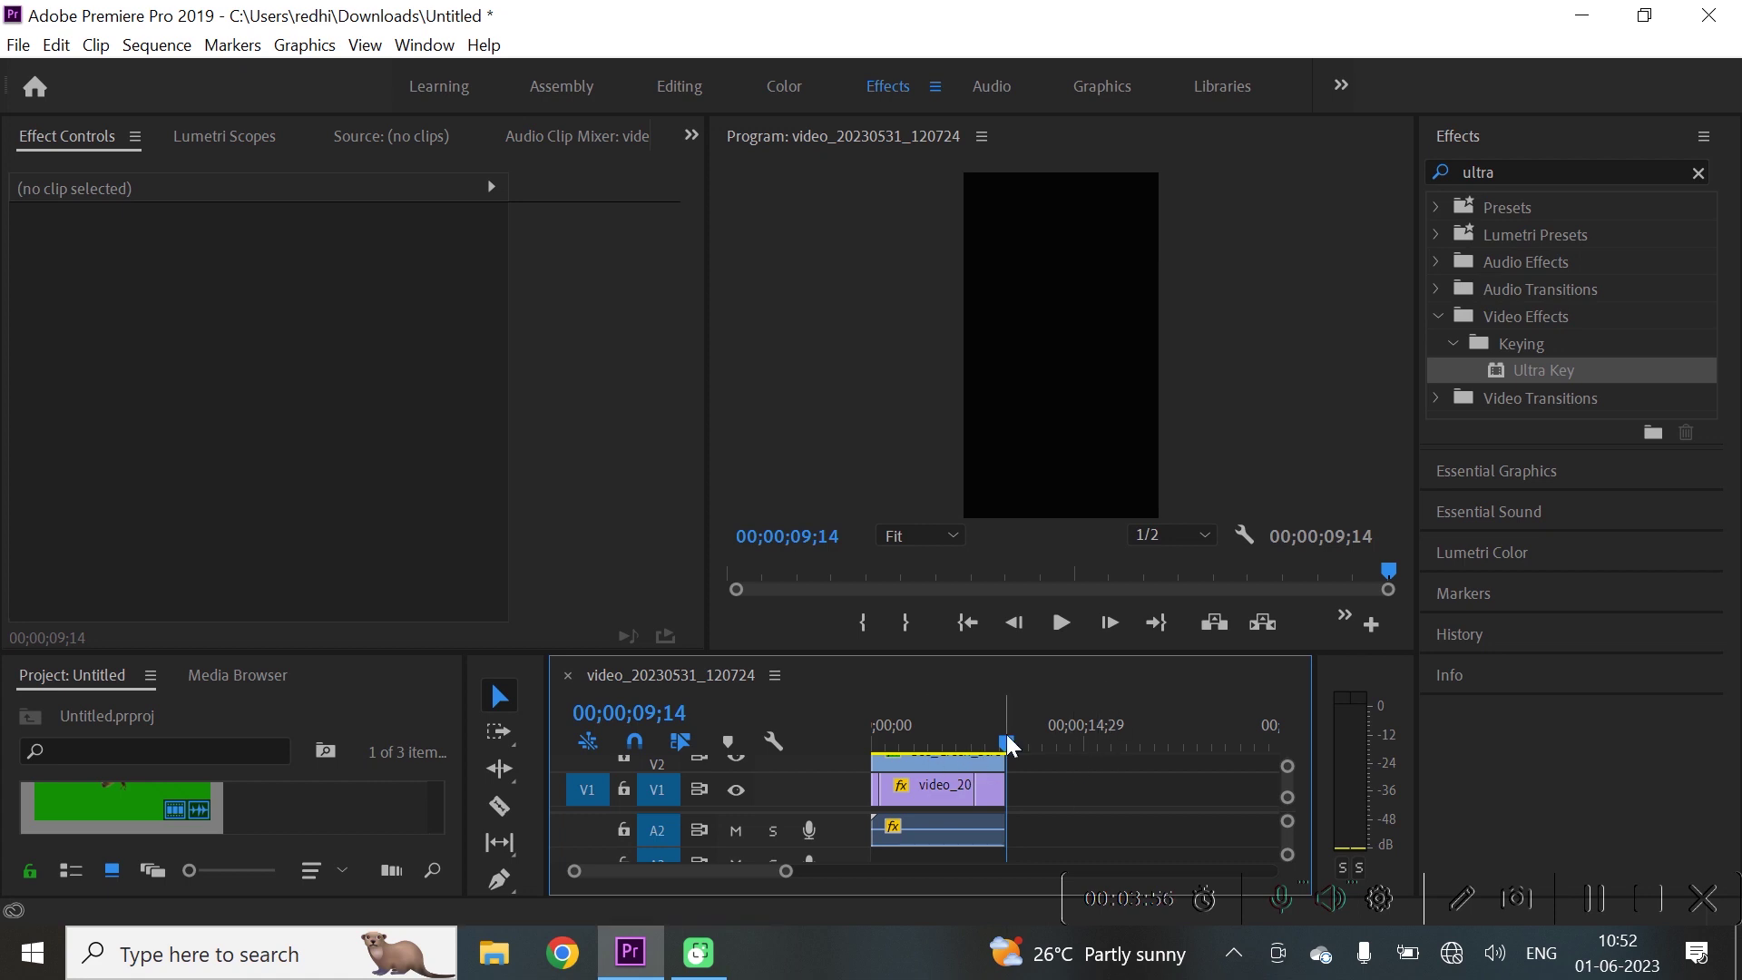
- Return the playhead to the start and enlarge the timeline so that all tracks fit
{"action": "left_click_drag", "start_coordinate": [1007, 741], "coordinate": [831, 735]}
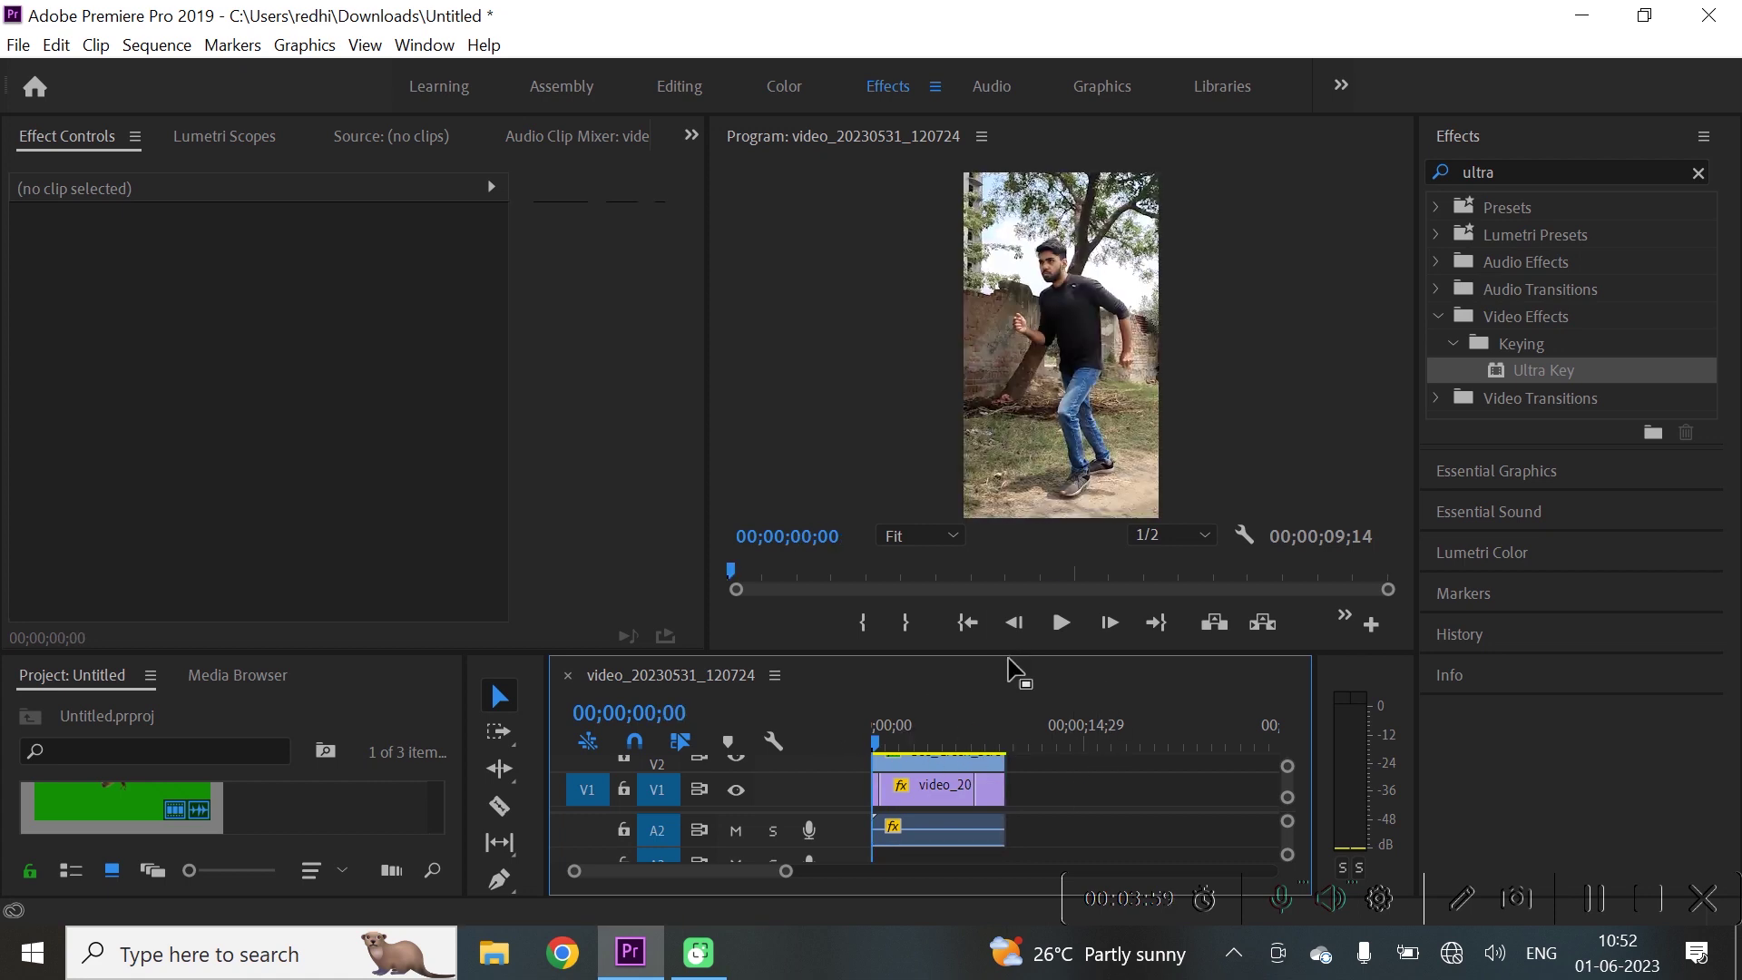
{"action": "left_click_drag", "start_coordinate": [1014, 669], "coordinate": [1035, 581]}
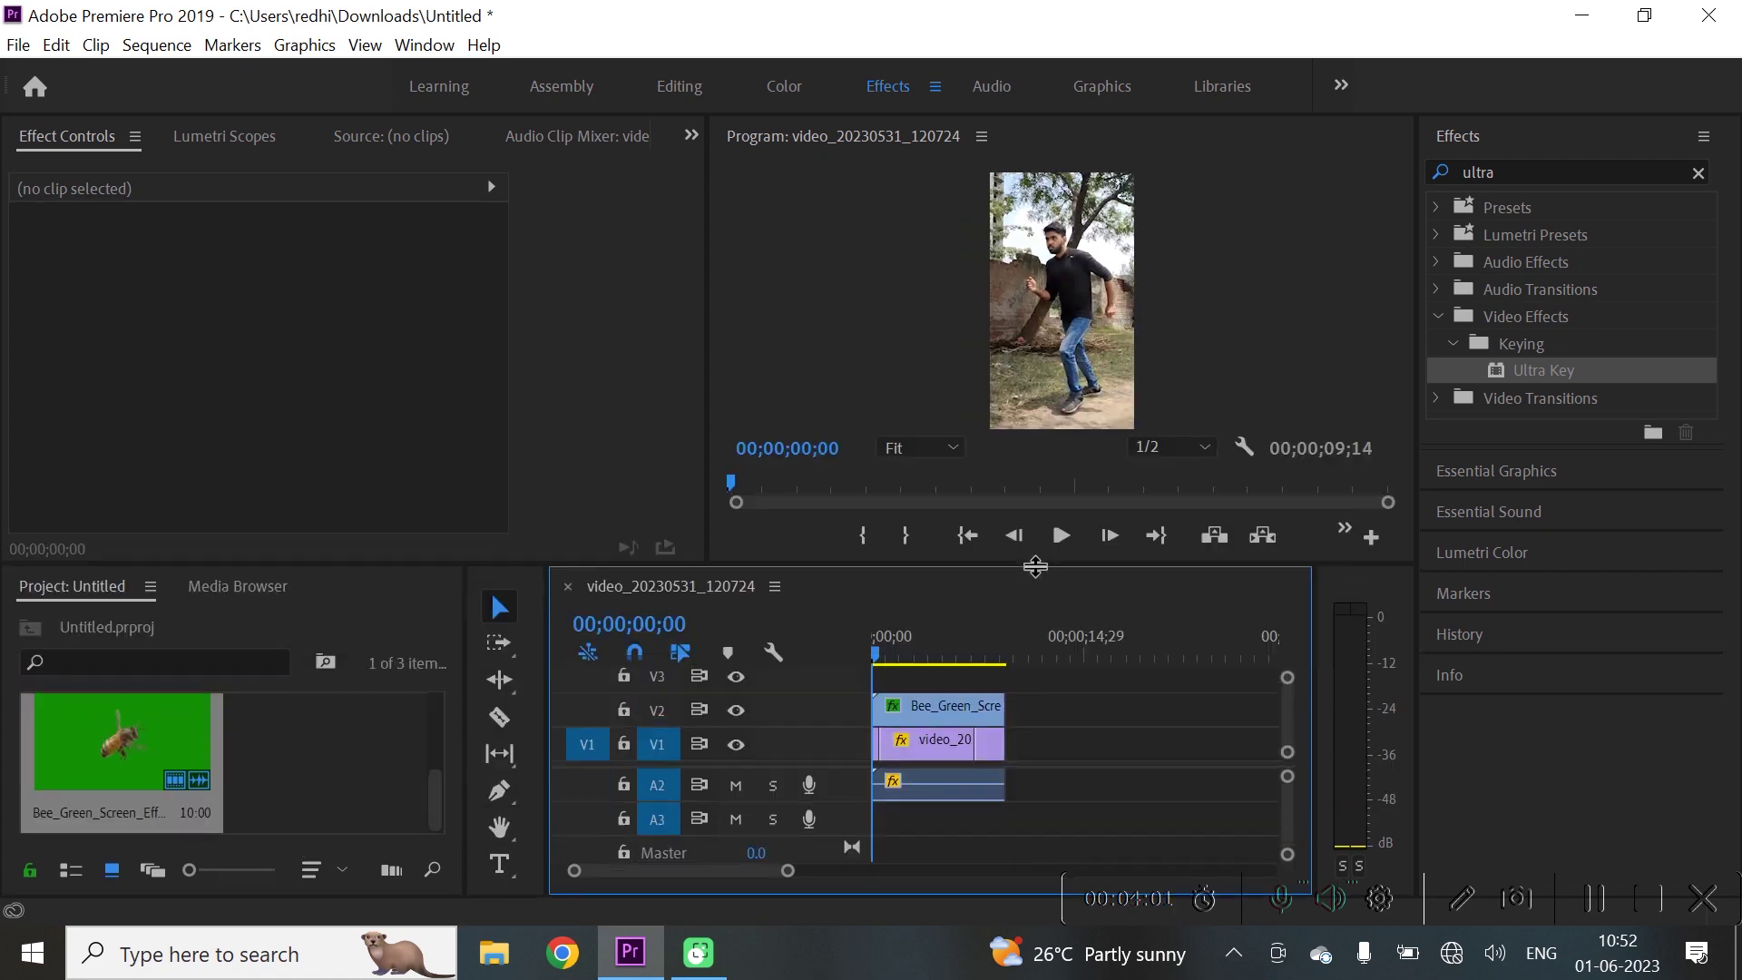
- Create an adjustment layer and place it on track V3 above the bee clip, spanning the full edit
{"action": "right_click", "coordinate": [361, 775]}
{"action": "mouse_move", "coordinate": [536, 414]}
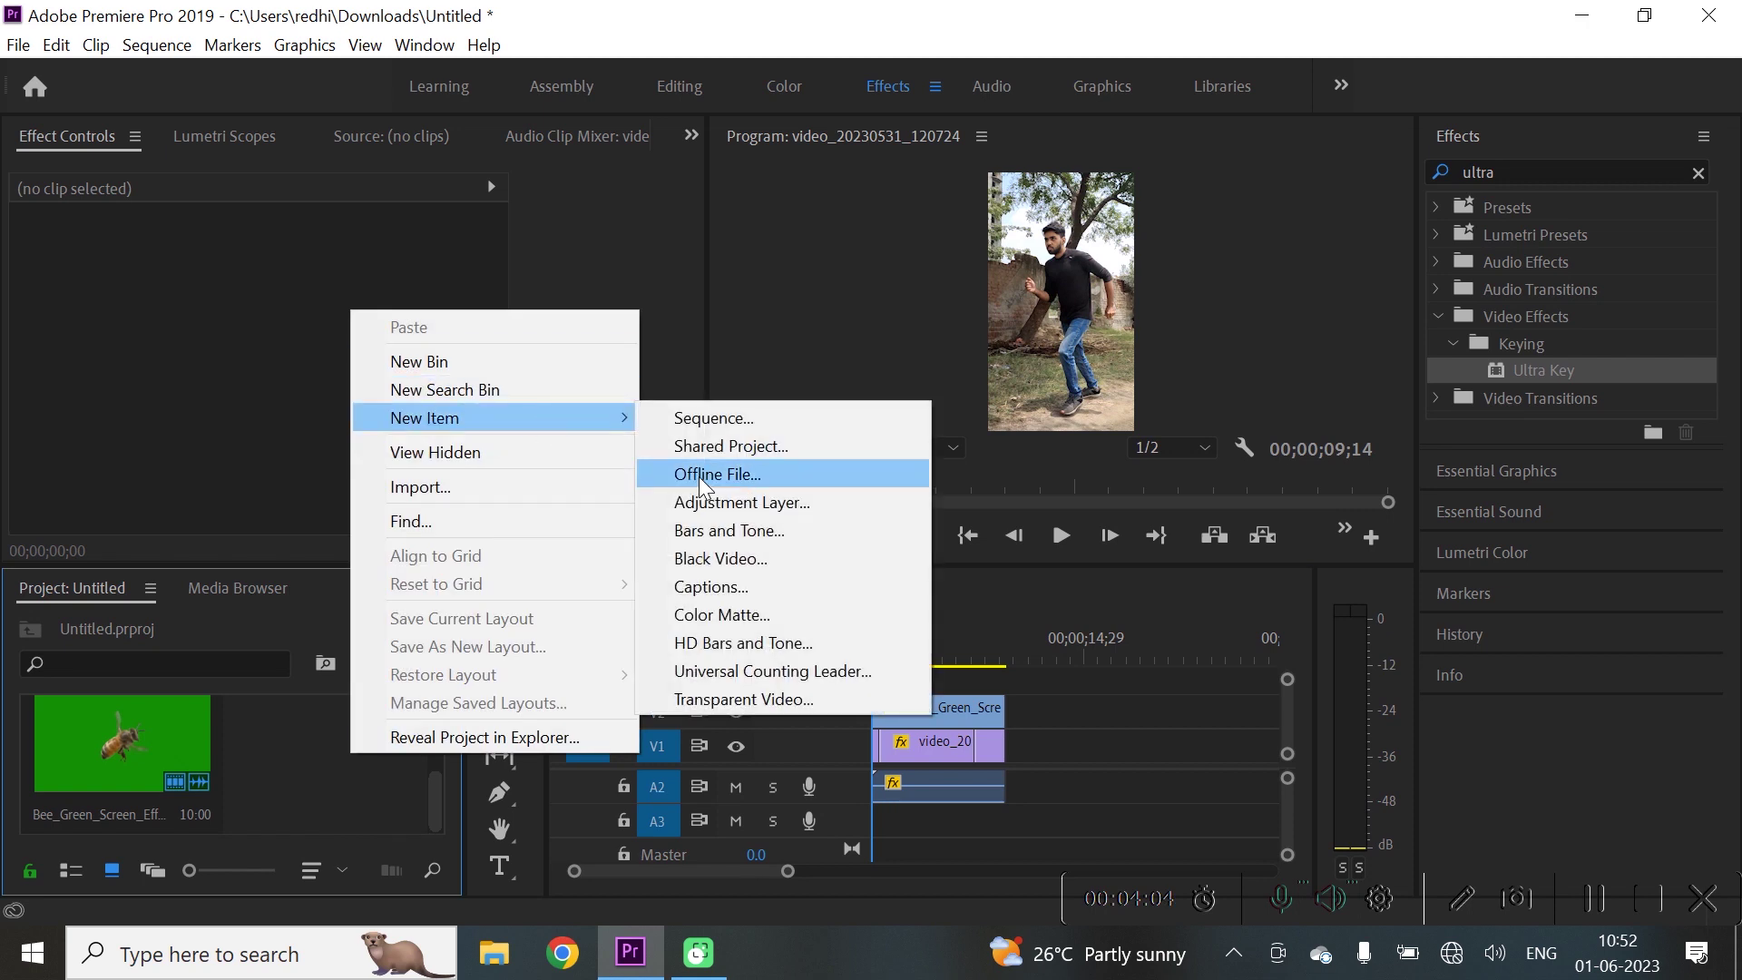
{"action": "left_click", "coordinate": [758, 505]}
{"action": "left_click", "coordinate": [918, 572]}
{"action": "left_click_drag", "start_coordinate": [300, 737], "coordinate": [1005, 677]}
- Clear the effects search, expand the Cinematic Lumetri presets and try Cinespace 50 on the adjustment layer
{"action": "left_click", "coordinate": [1626, 210]}
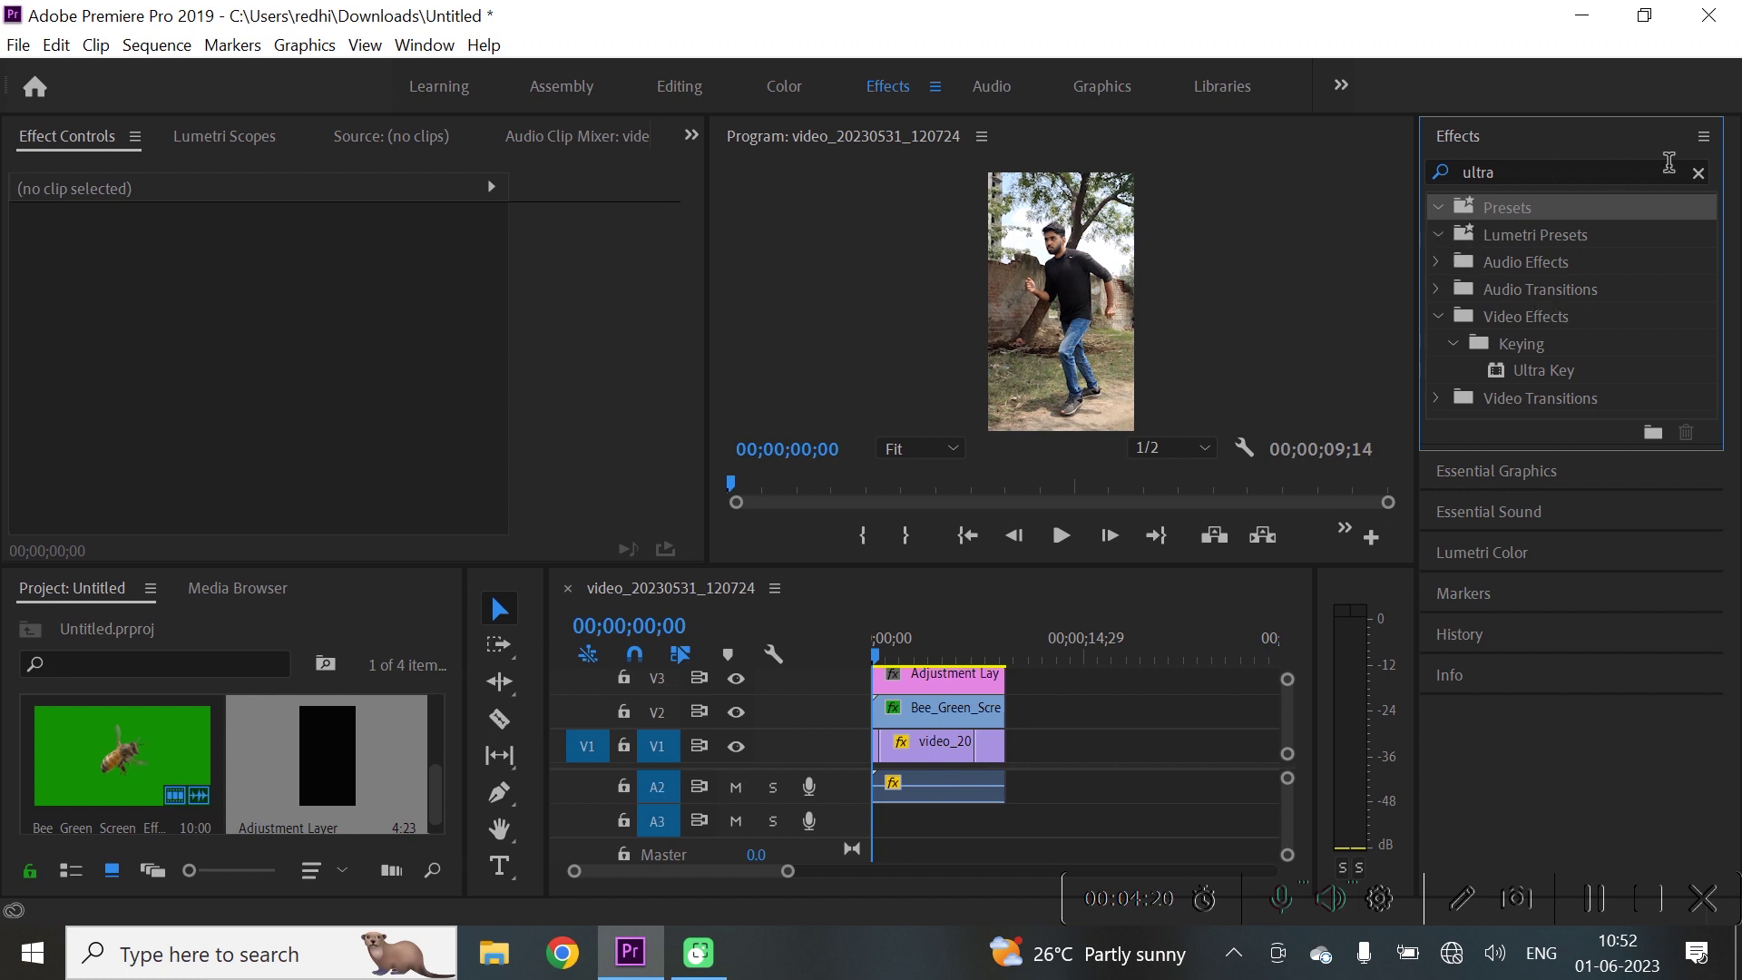
{"action": "left_click", "coordinate": [1697, 172]}
{"action": "left_click", "coordinate": [1435, 236]}
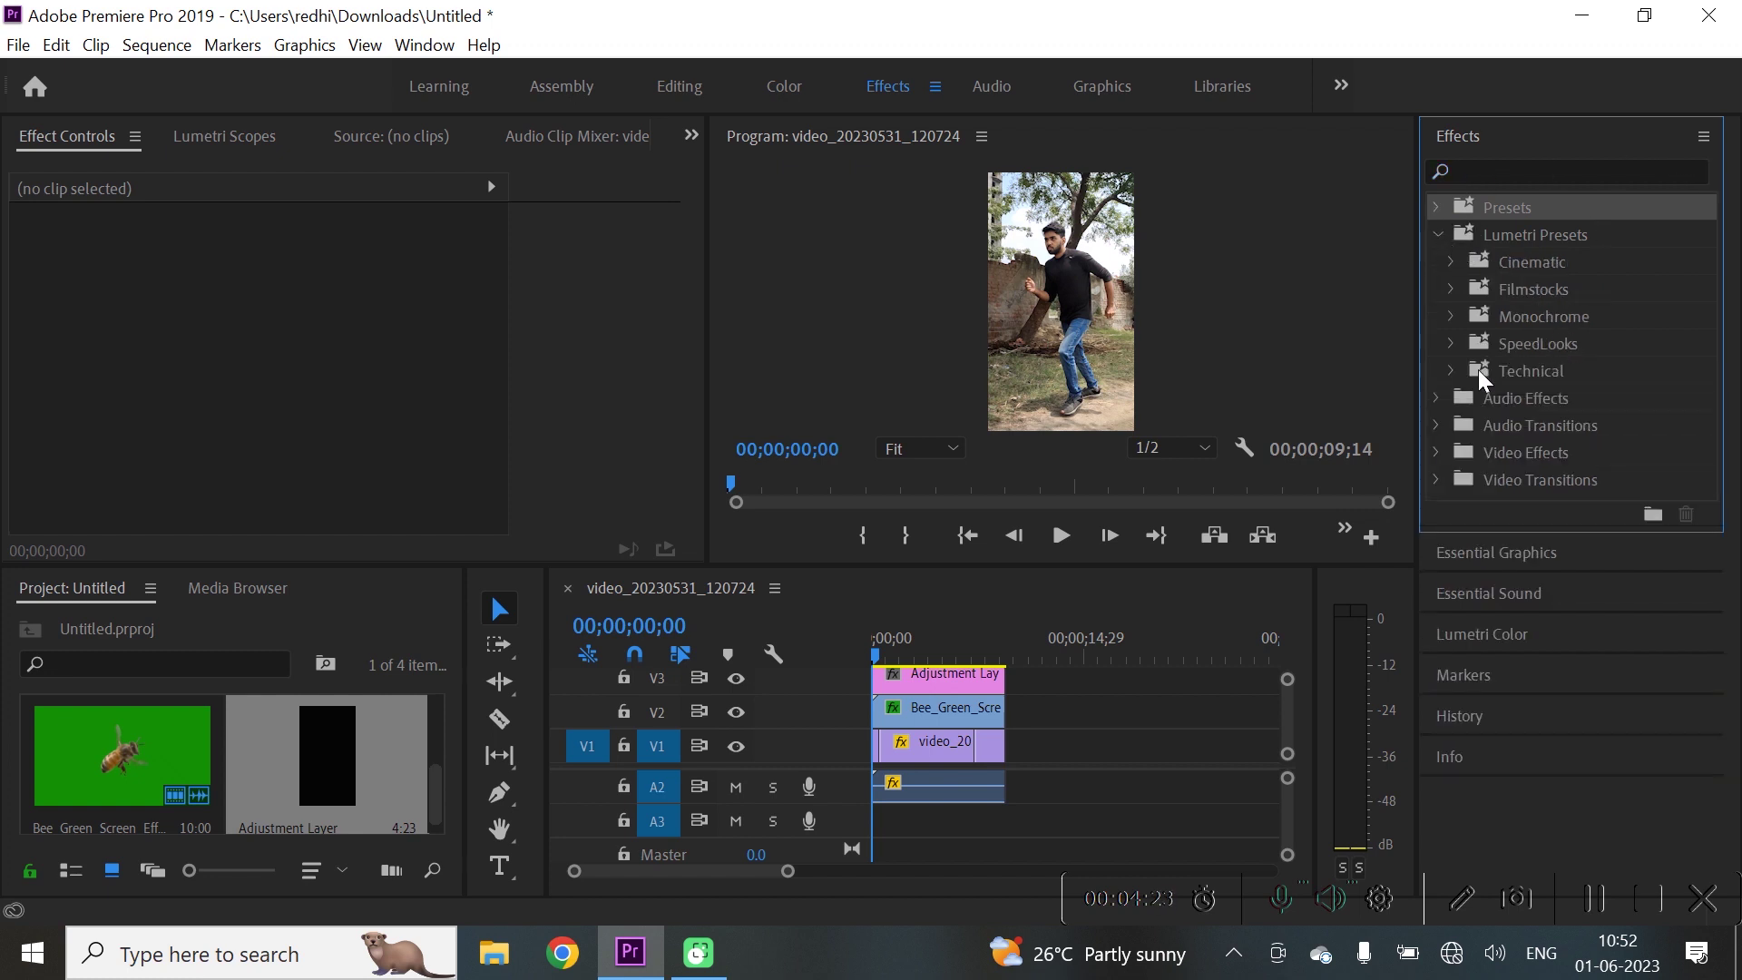
{"action": "left_click", "coordinate": [1451, 263]}
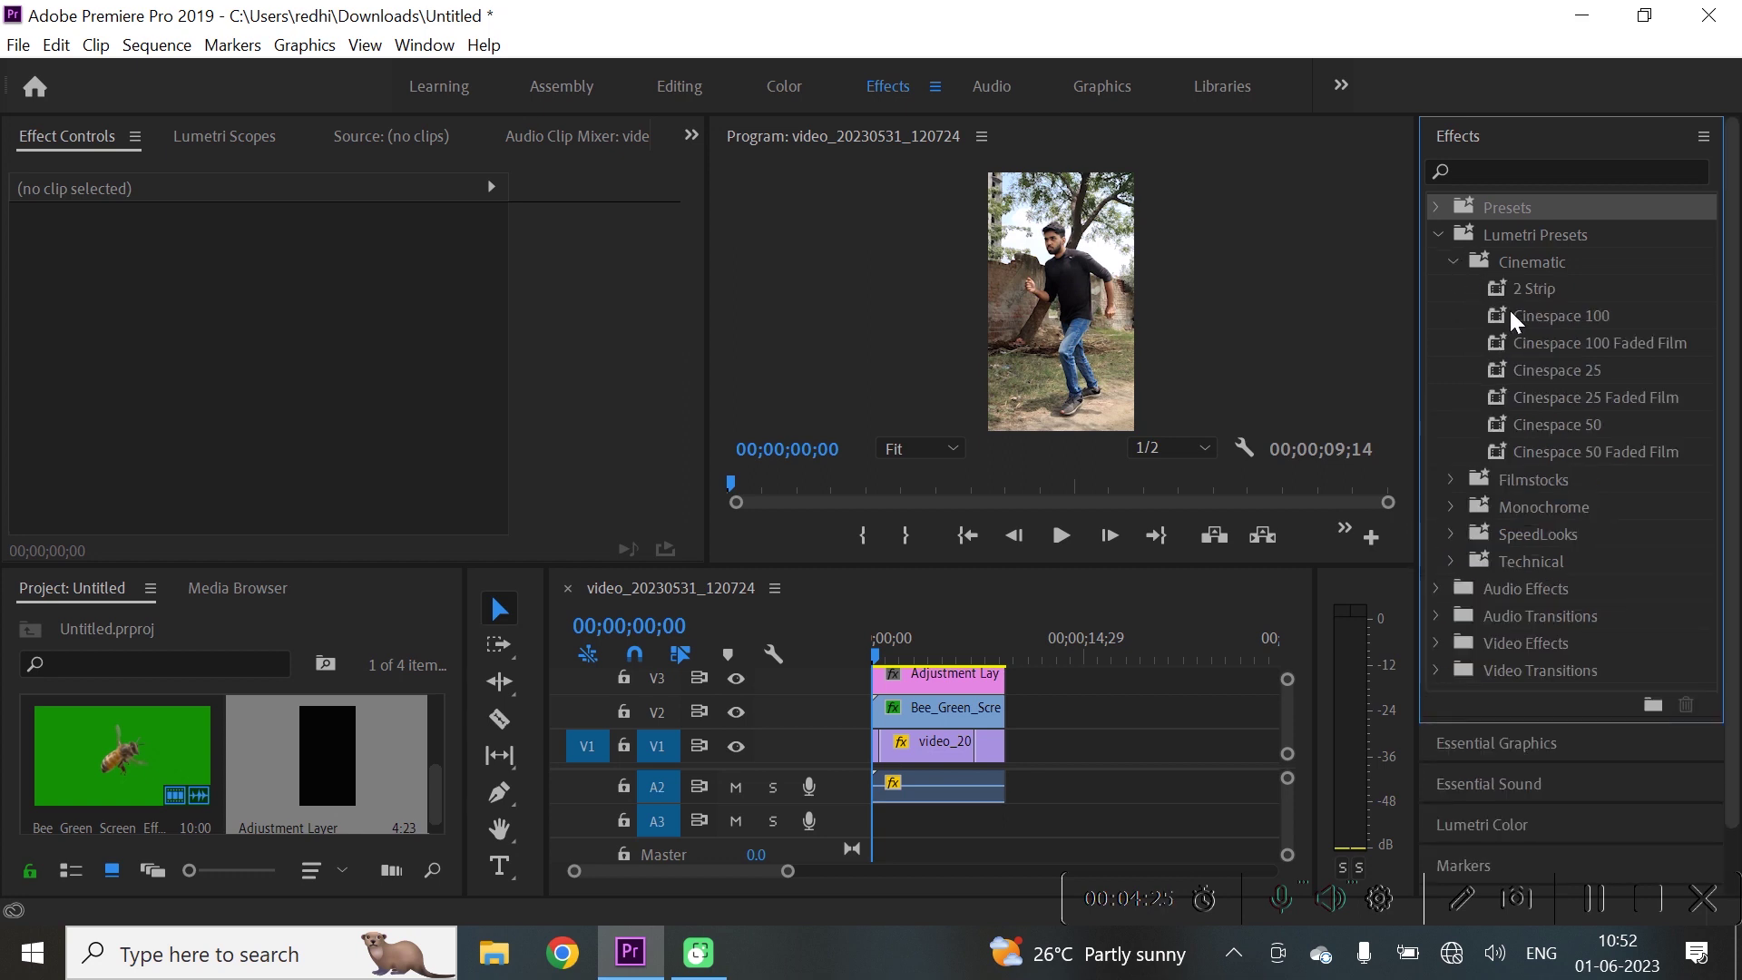
{"action": "left_click_drag", "start_coordinate": [1530, 426], "coordinate": [1464, 451]}
{"action": "left_click_drag", "start_coordinate": [964, 676], "coordinate": [952, 682]}
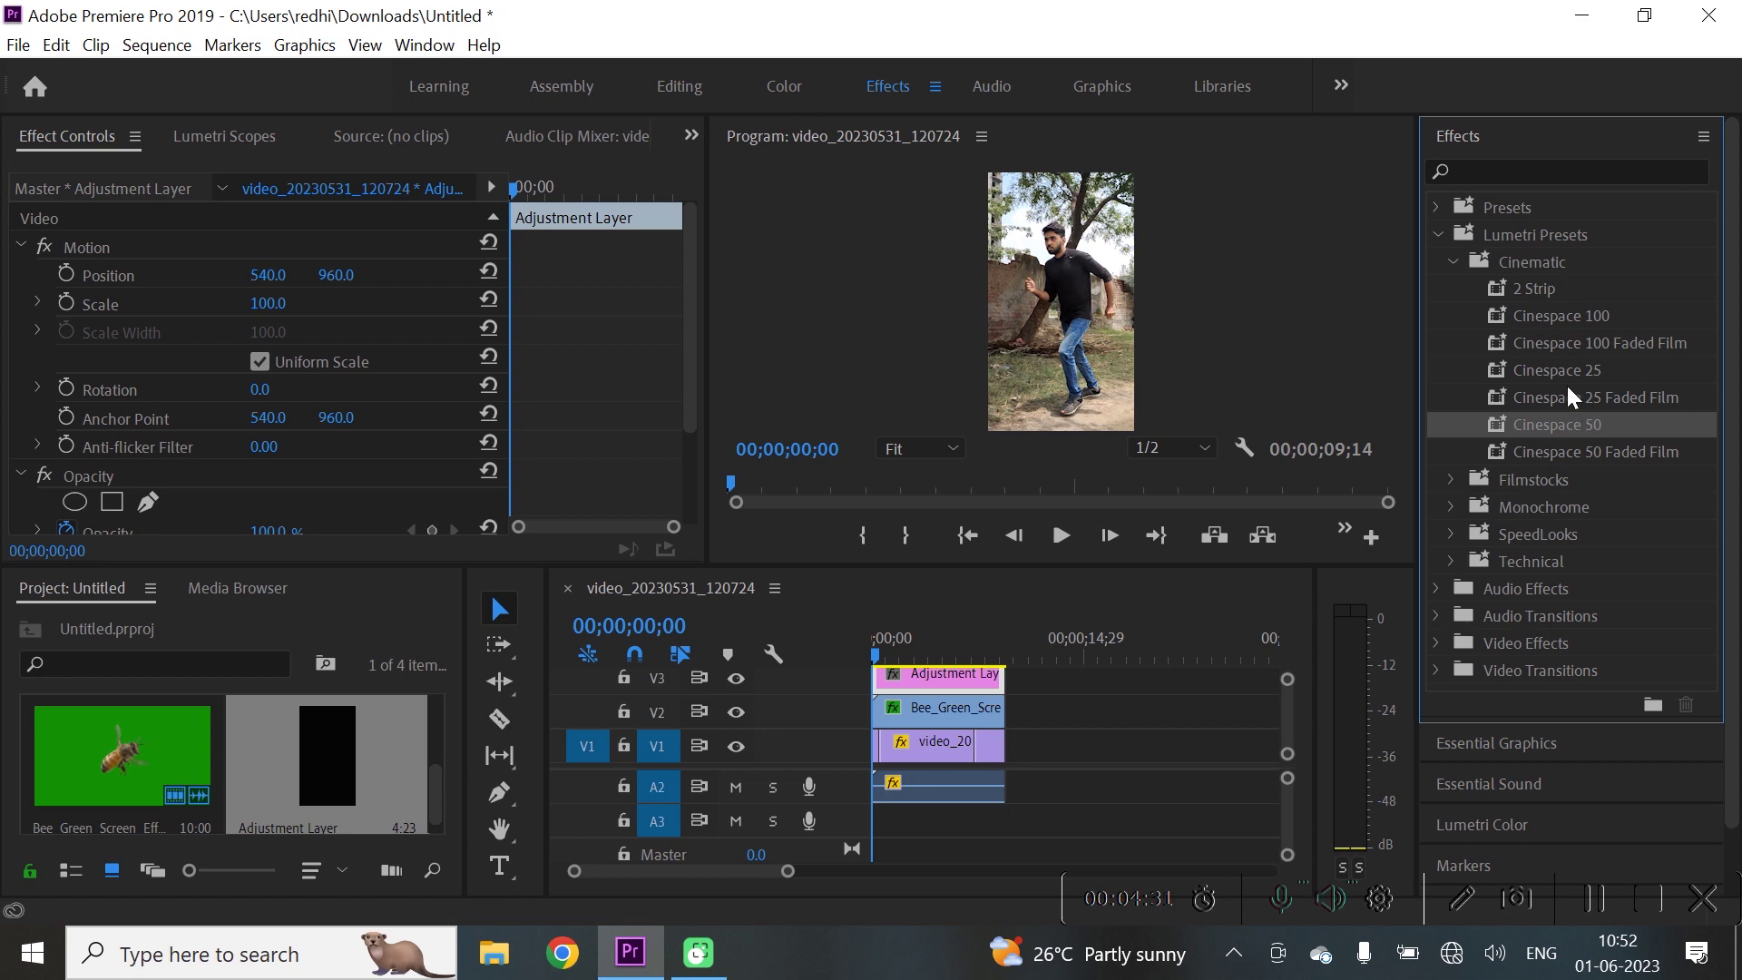
- Try Cinespace 25 Faded Film on the adjustment layer, and apply Cinespace 25 instead
{"action": "left_click_drag", "start_coordinate": [1570, 400], "coordinate": [1349, 471]}
{"action": "left_click_drag", "start_coordinate": [964, 676], "coordinate": [962, 677]}
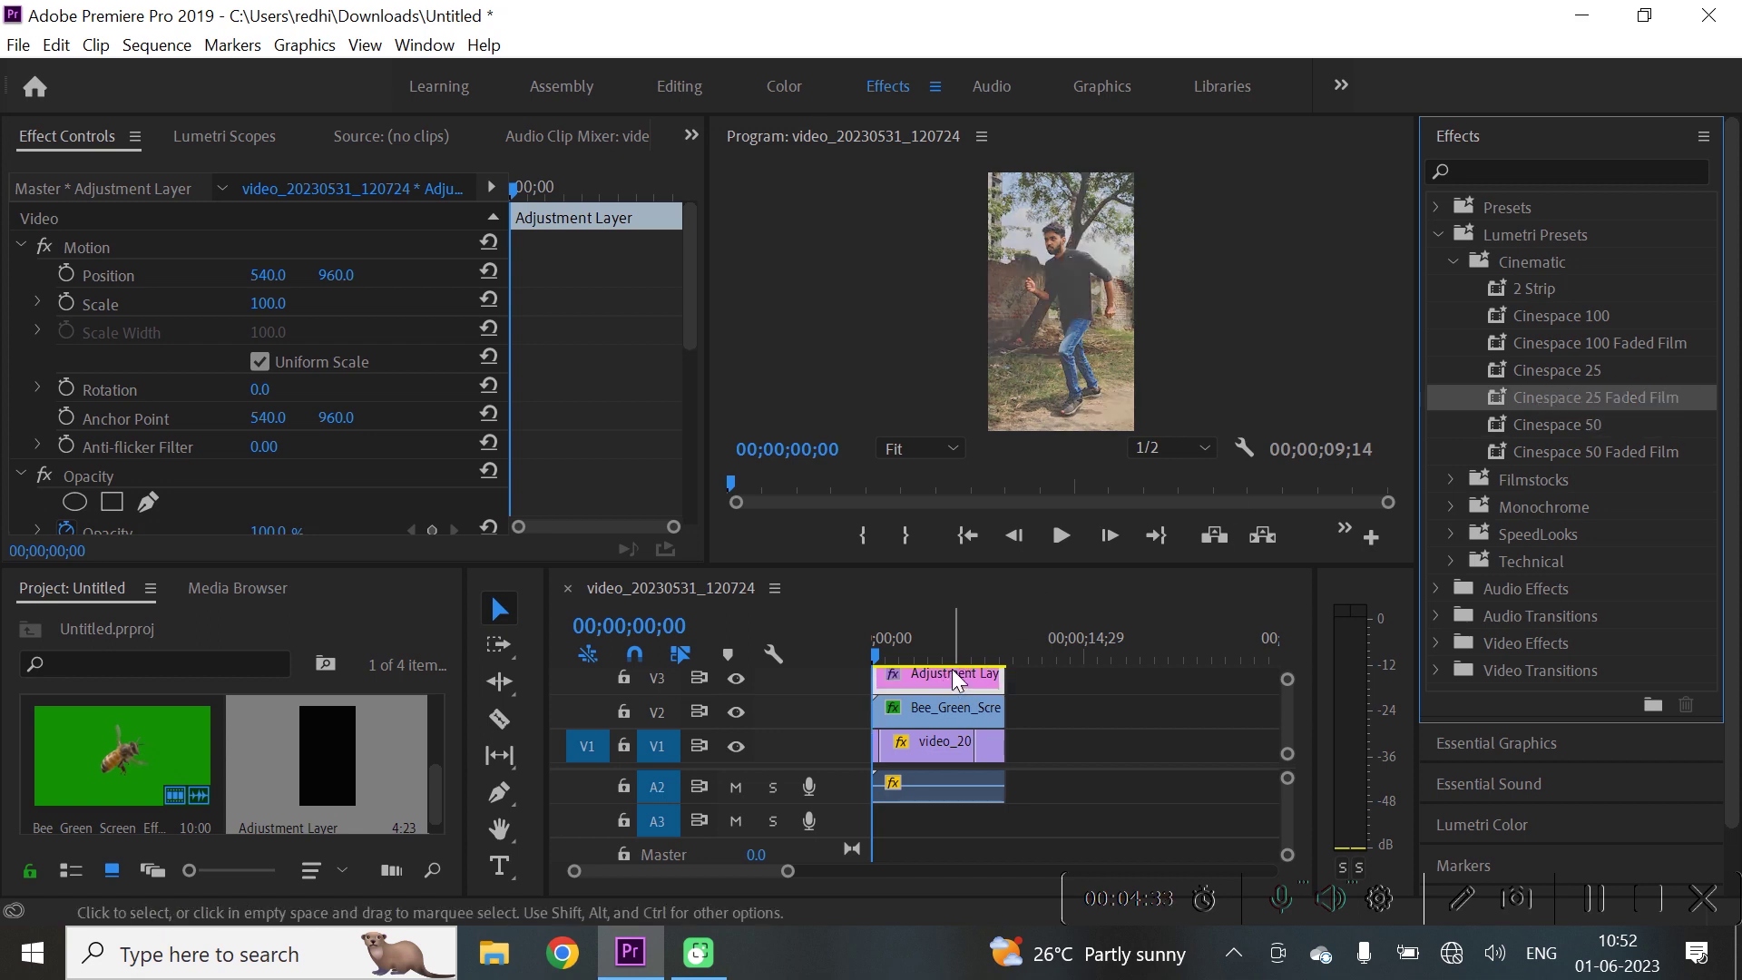
{"action": "left_click_drag", "start_coordinate": [1568, 381], "coordinate": [962, 677]}
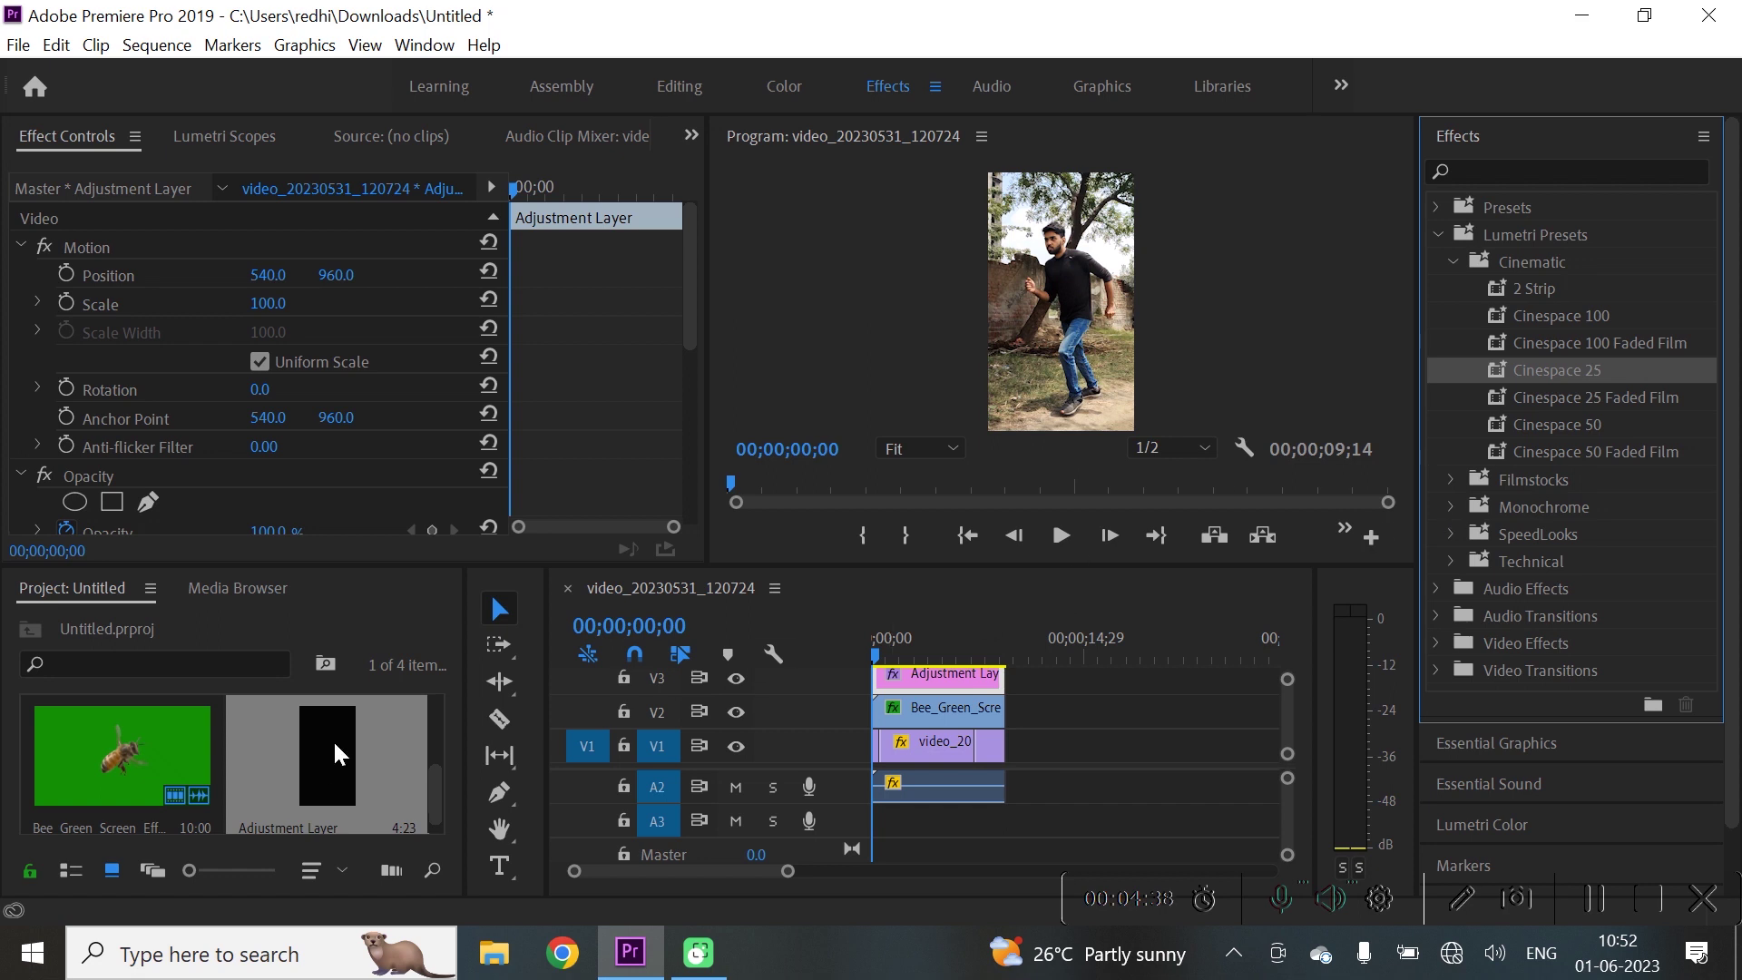
- Create a 1080 by 1920 color matte in teal 126E87, keeping its default name
{"action": "right_click", "coordinate": [353, 628]}
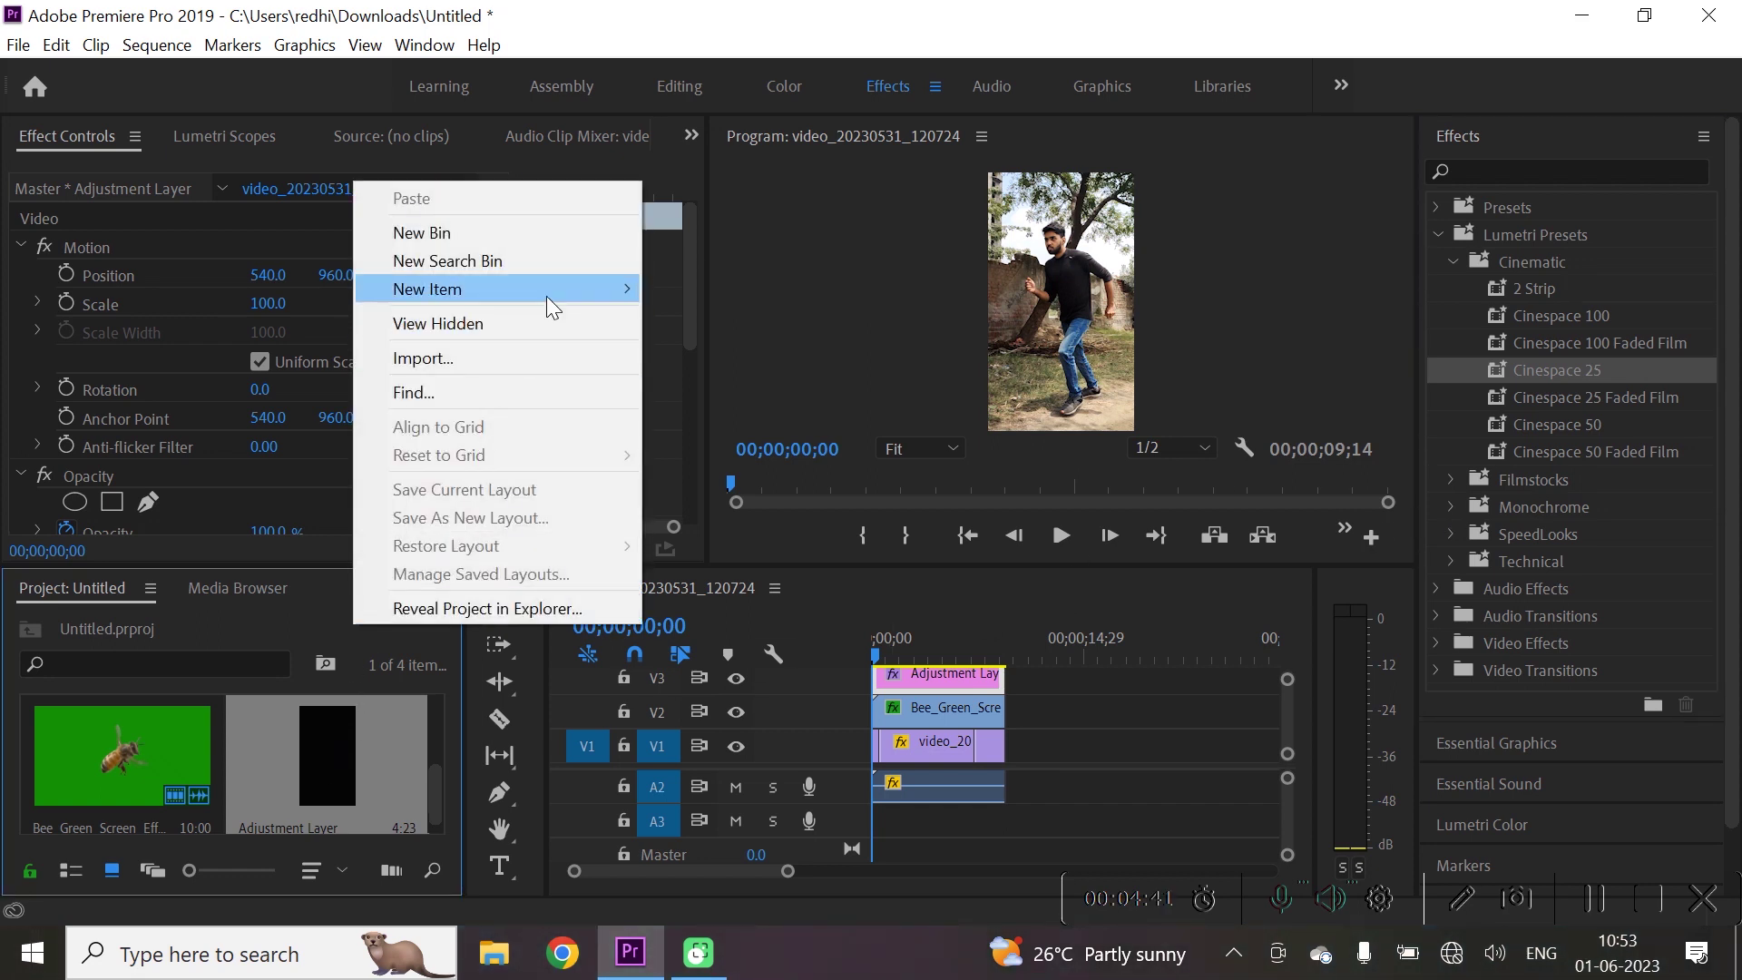
{"action": "mouse_move", "coordinate": [546, 296]}
{"action": "left_click", "coordinate": [749, 494]}
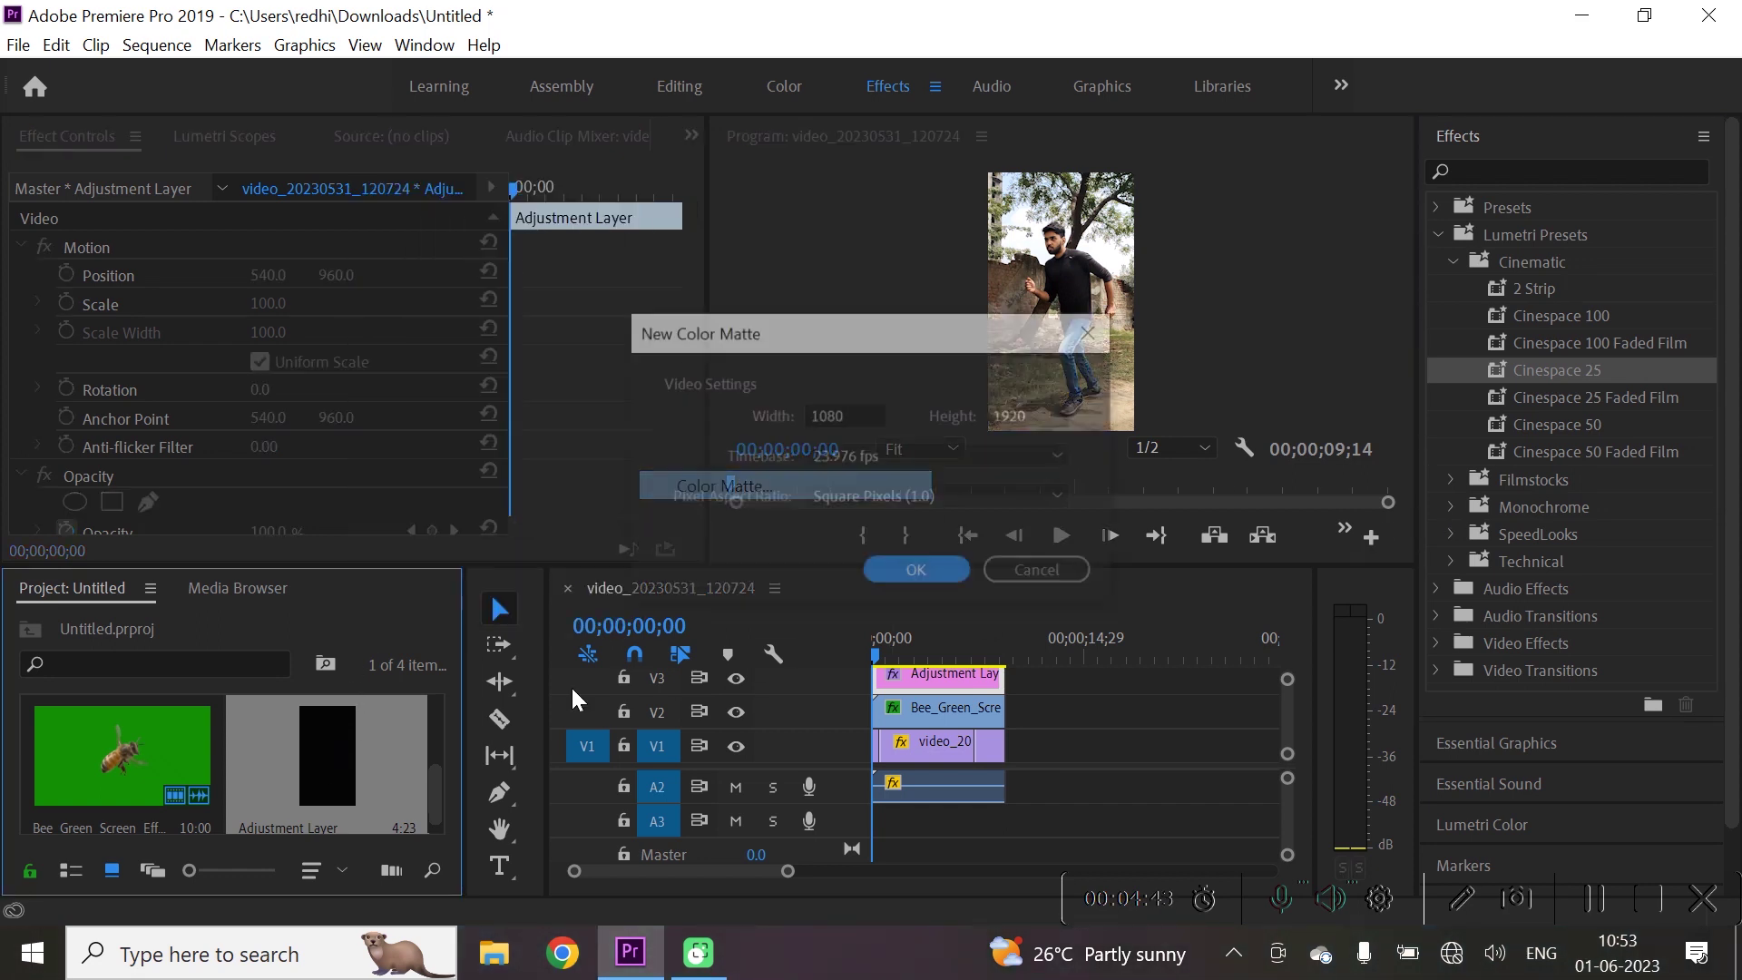
{"action": "left_click", "coordinate": [920, 571]}
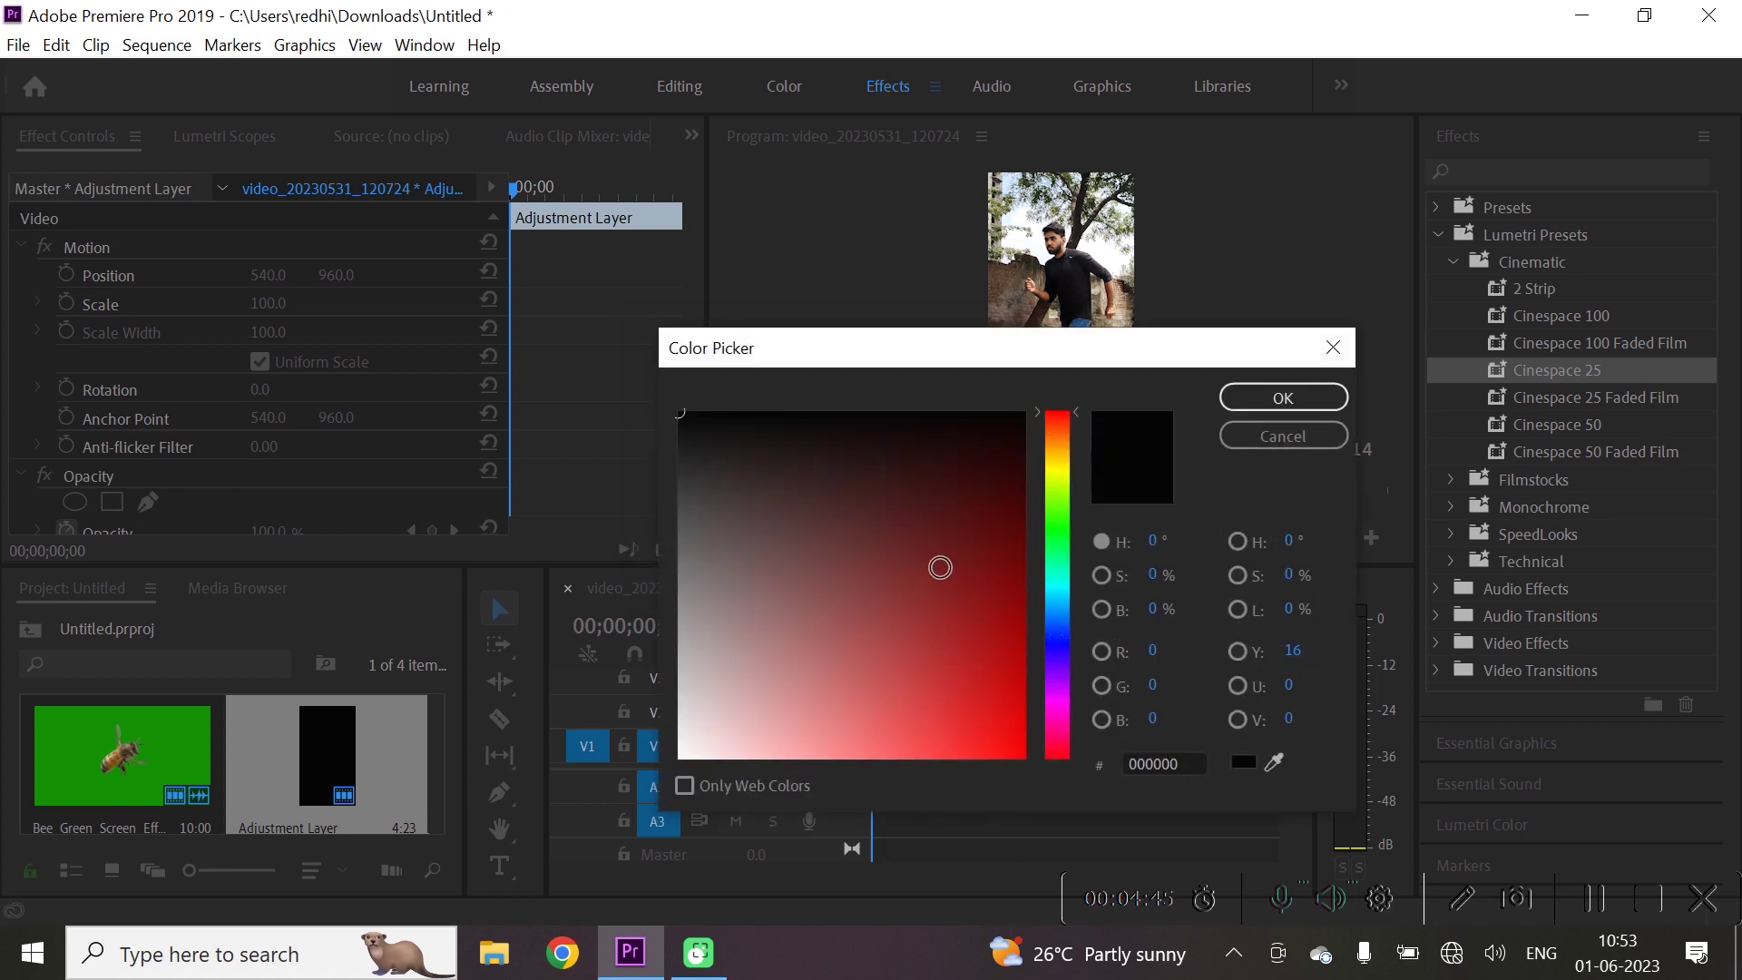
{"action": "left_click", "coordinate": [1064, 594]}
{"action": "left_click", "coordinate": [979, 595]}
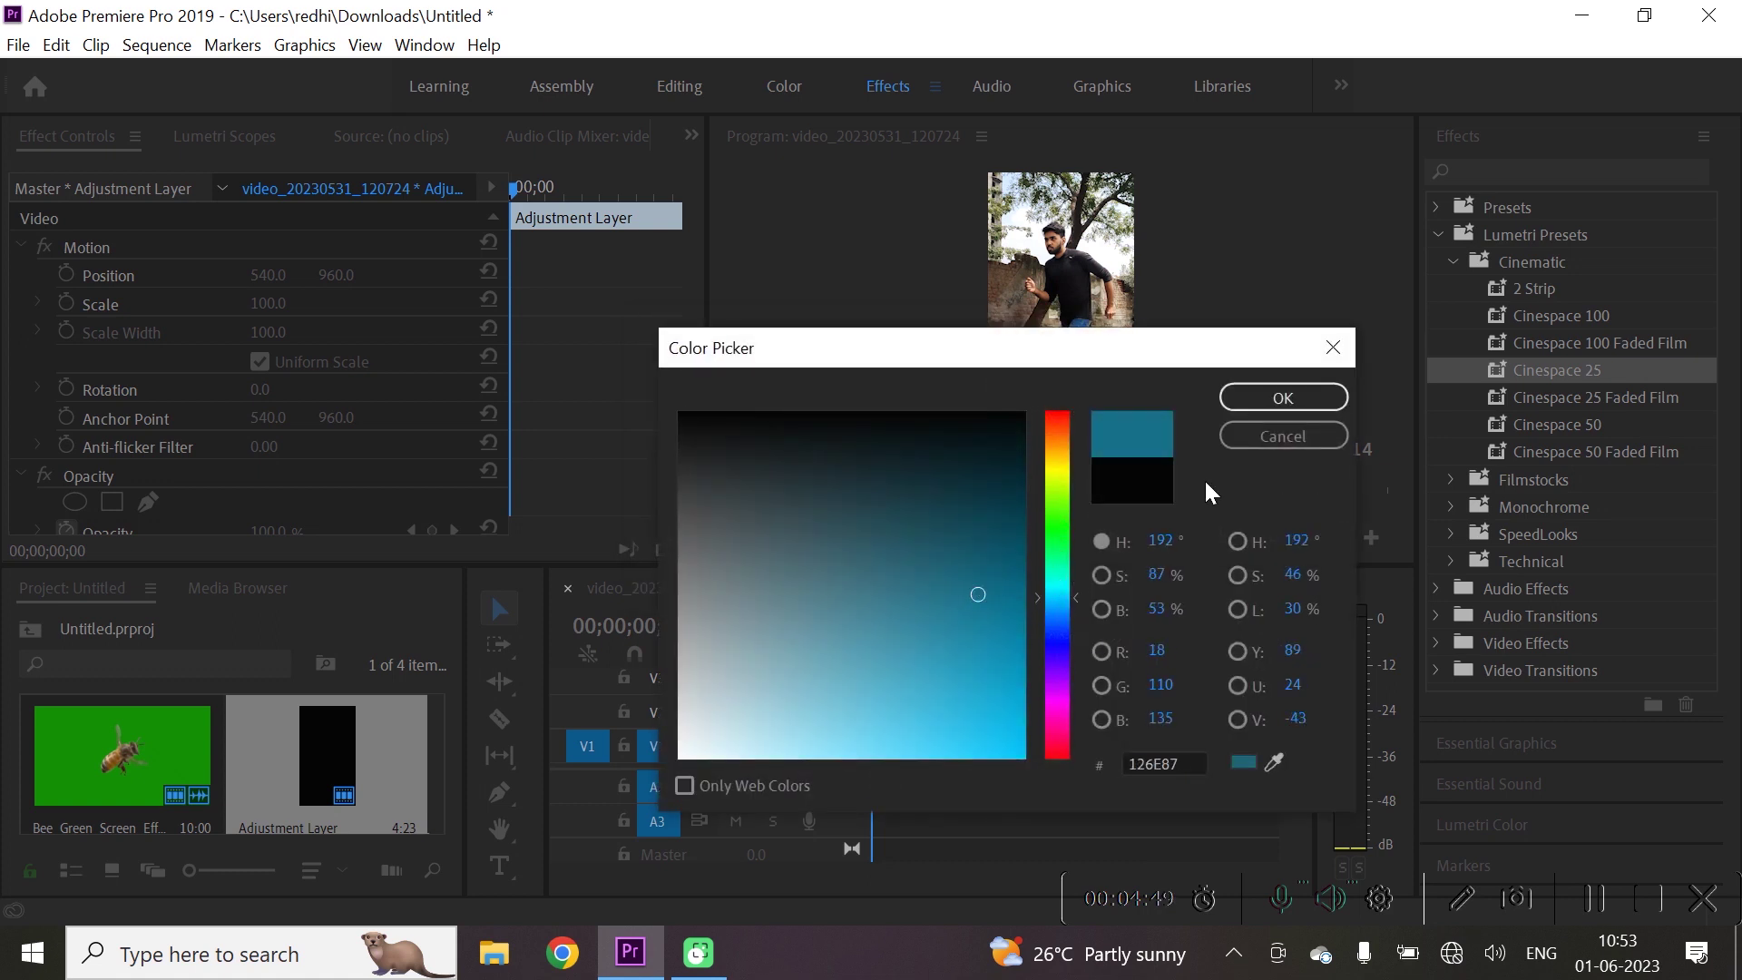
{"action": "left_click", "coordinate": [1281, 397]}
{"action": "left_click", "coordinate": [785, 521]}
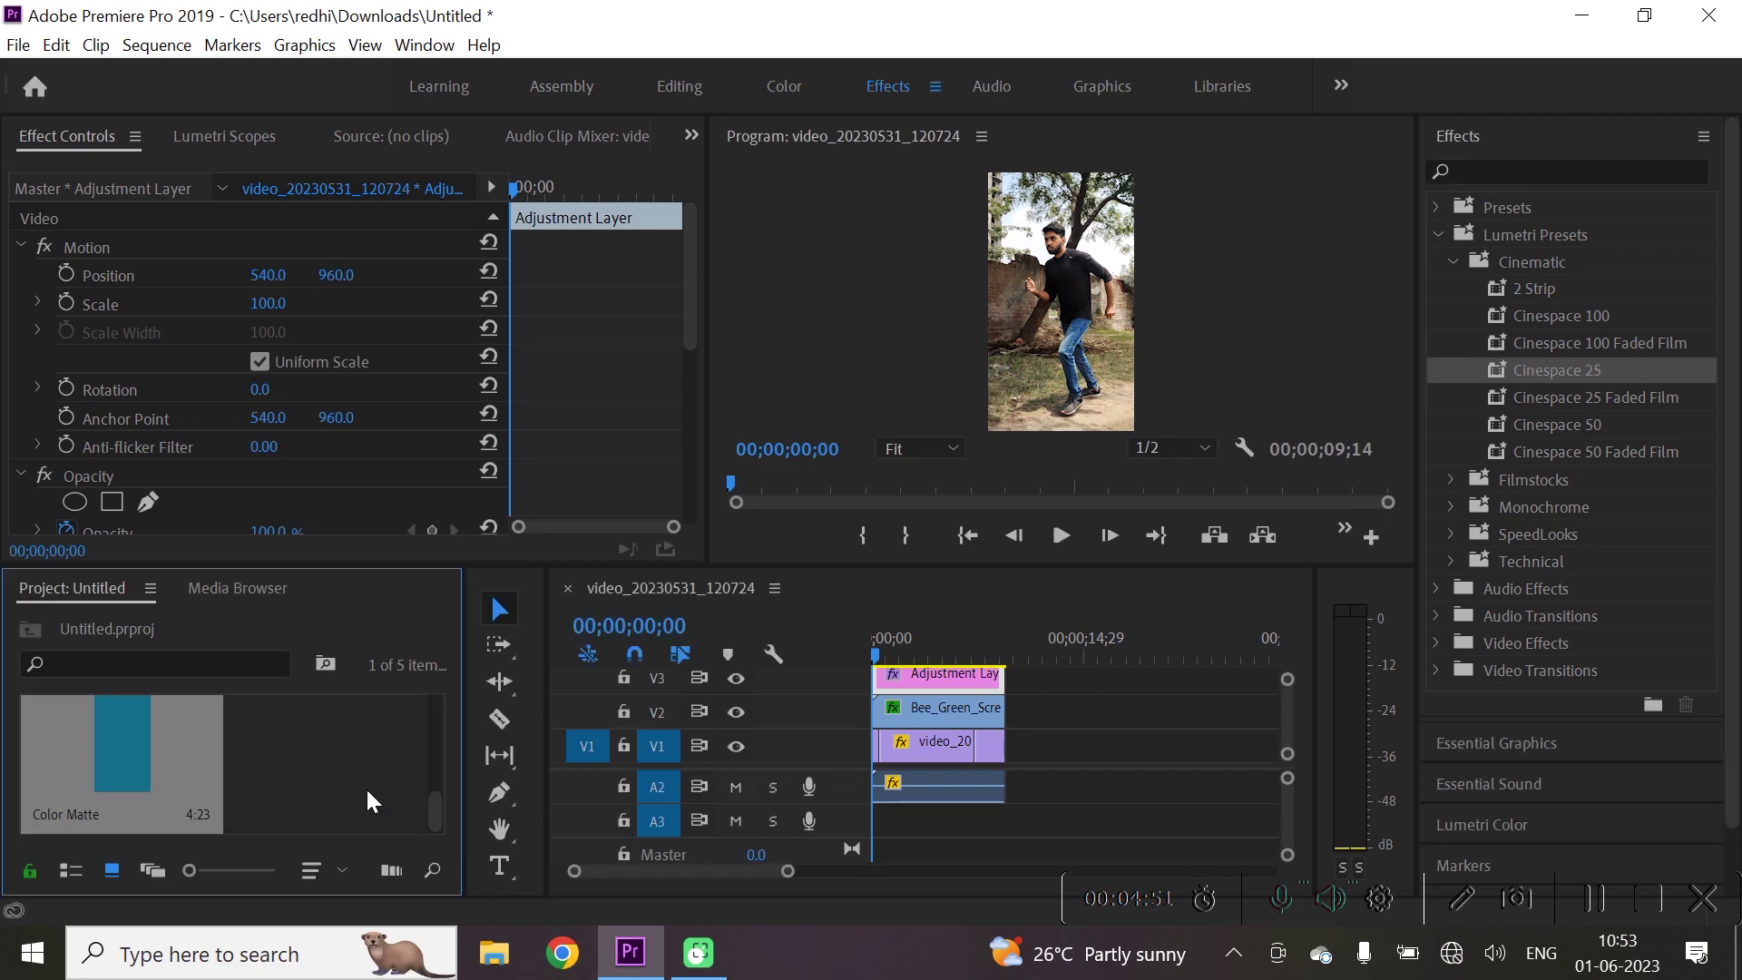
- Place the color matte on track V4 above the adjustment layer and fit it to the full edit length
{"action": "left_click_drag", "start_coordinate": [899, 670], "coordinate": [1007, 576]}
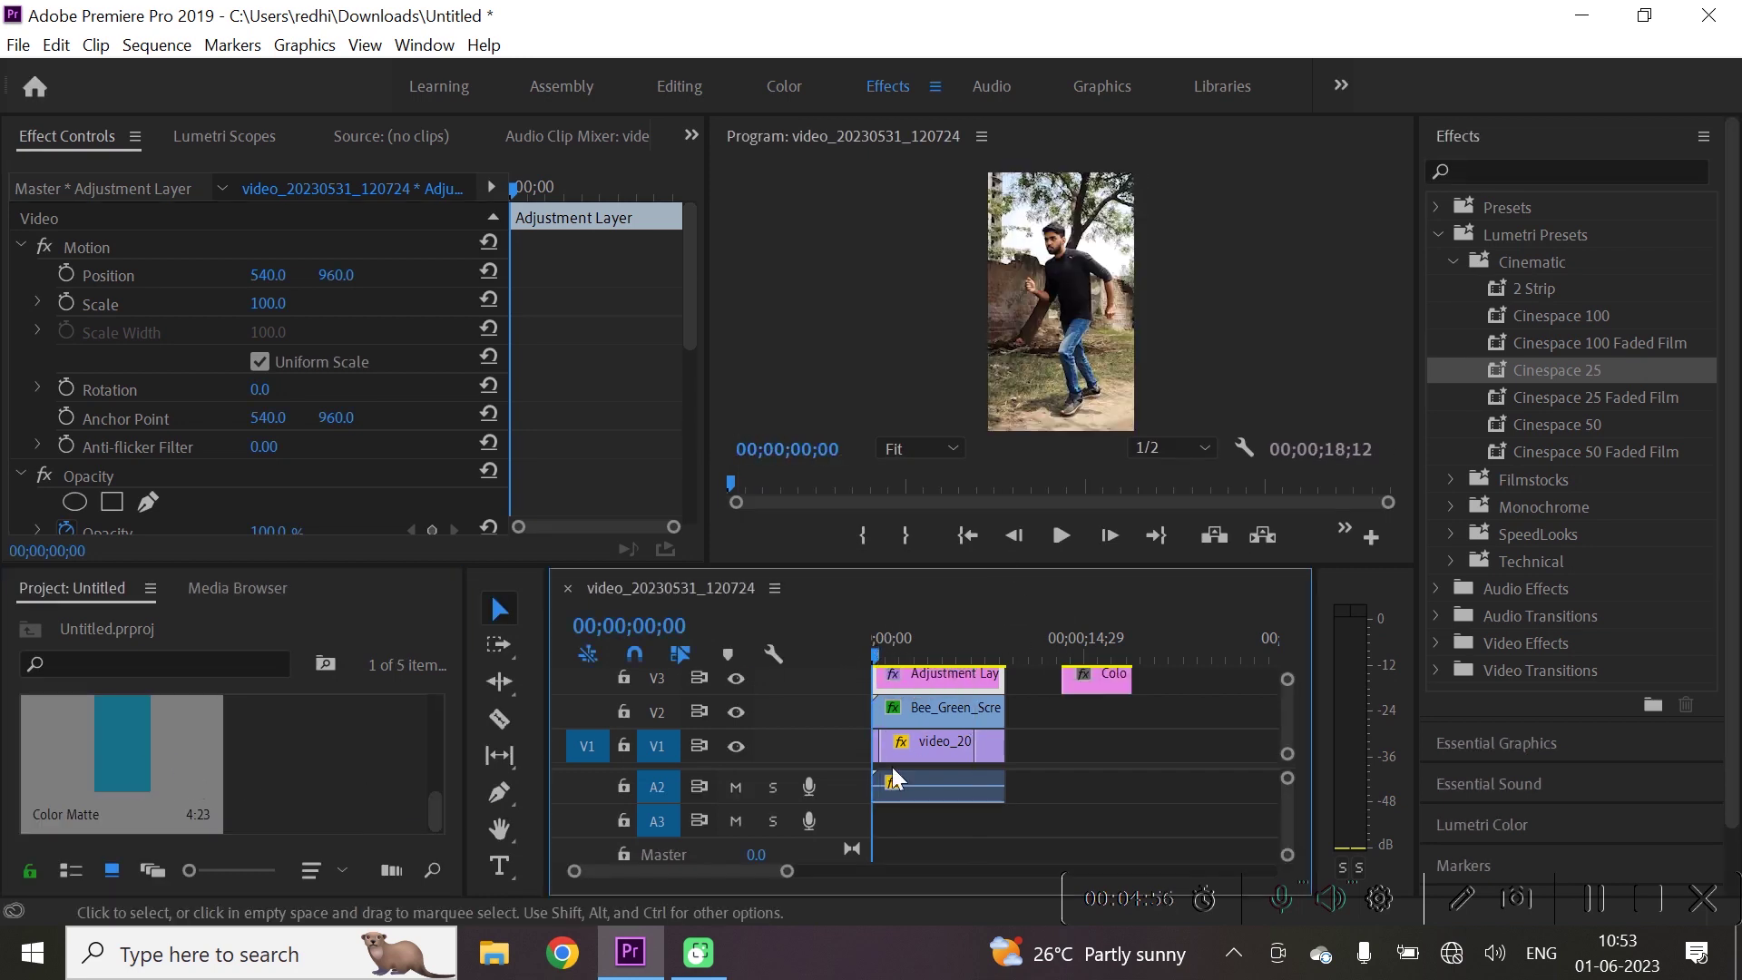
{"action": "scroll", "coordinate": [1287, 688], "scroll_direction": "down", "scroll_amount": 2}
{"action": "left_click_drag", "start_coordinate": [1096, 710], "coordinate": [941, 702]}
{"action": "left_click_drag", "start_coordinate": [828, 693], "coordinate": [1004, 692]}
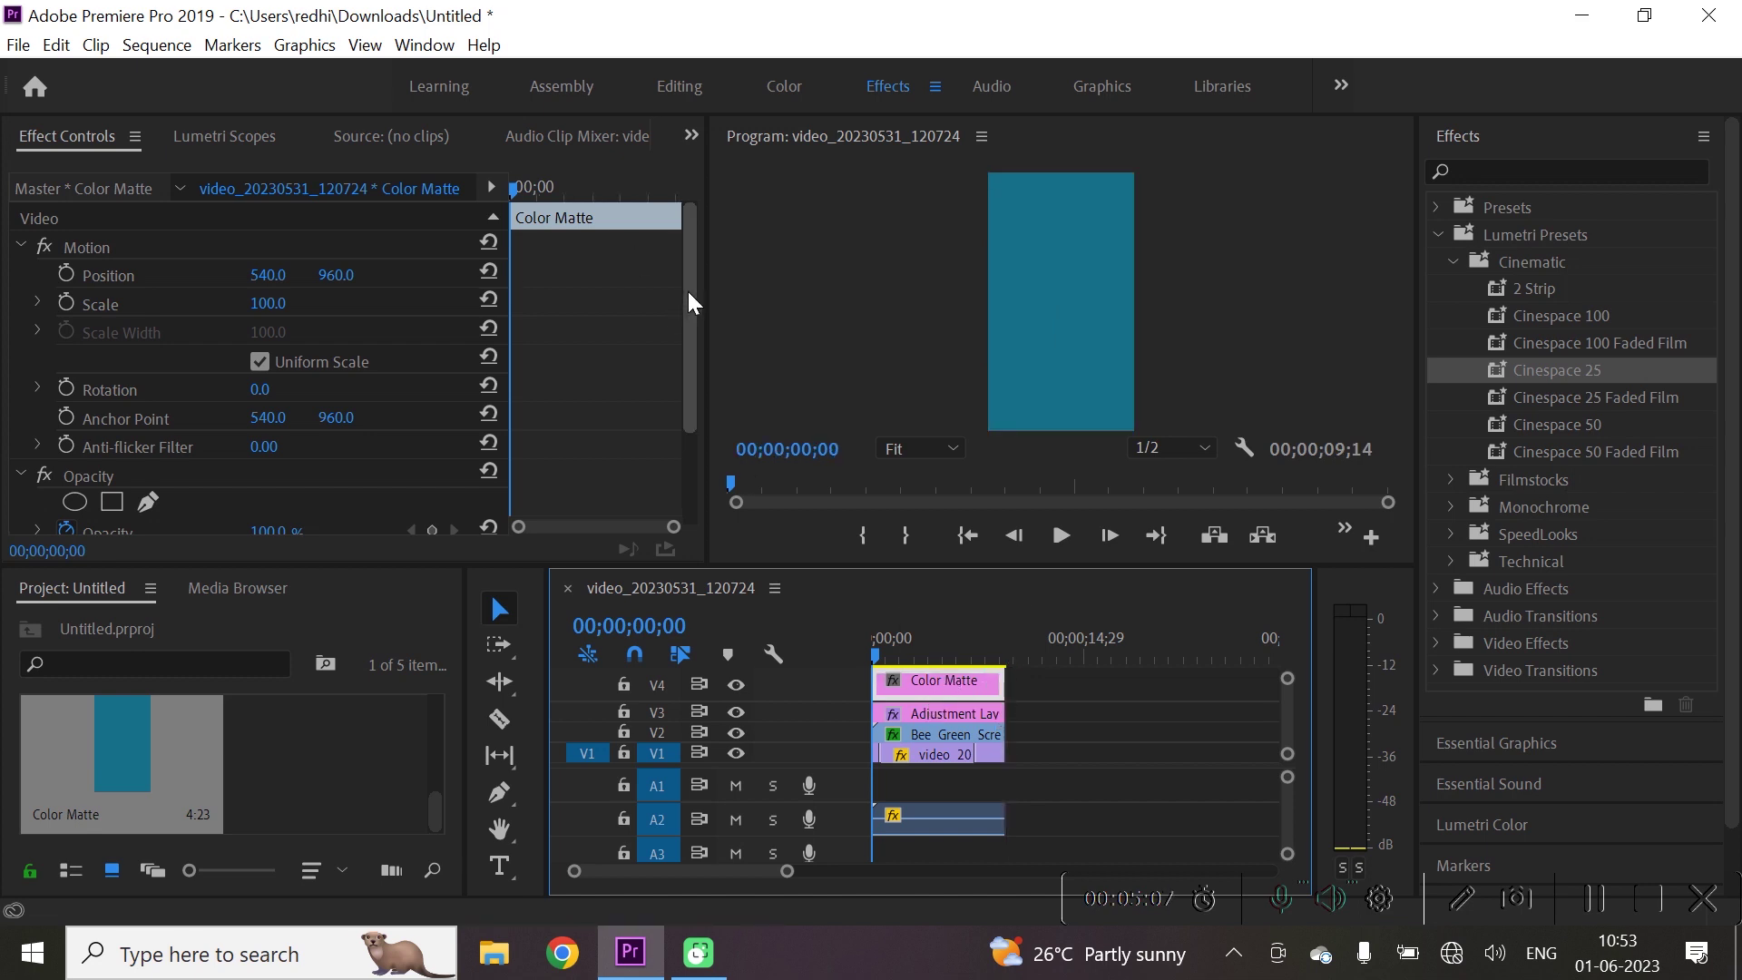
- Try the Darken and Darker Color blend modes on the color matte, and set its blend mode to Overlay
{"action": "left_click_drag", "start_coordinate": [688, 291], "coordinate": [688, 405]}
{"action": "left_click", "coordinate": [350, 433]}
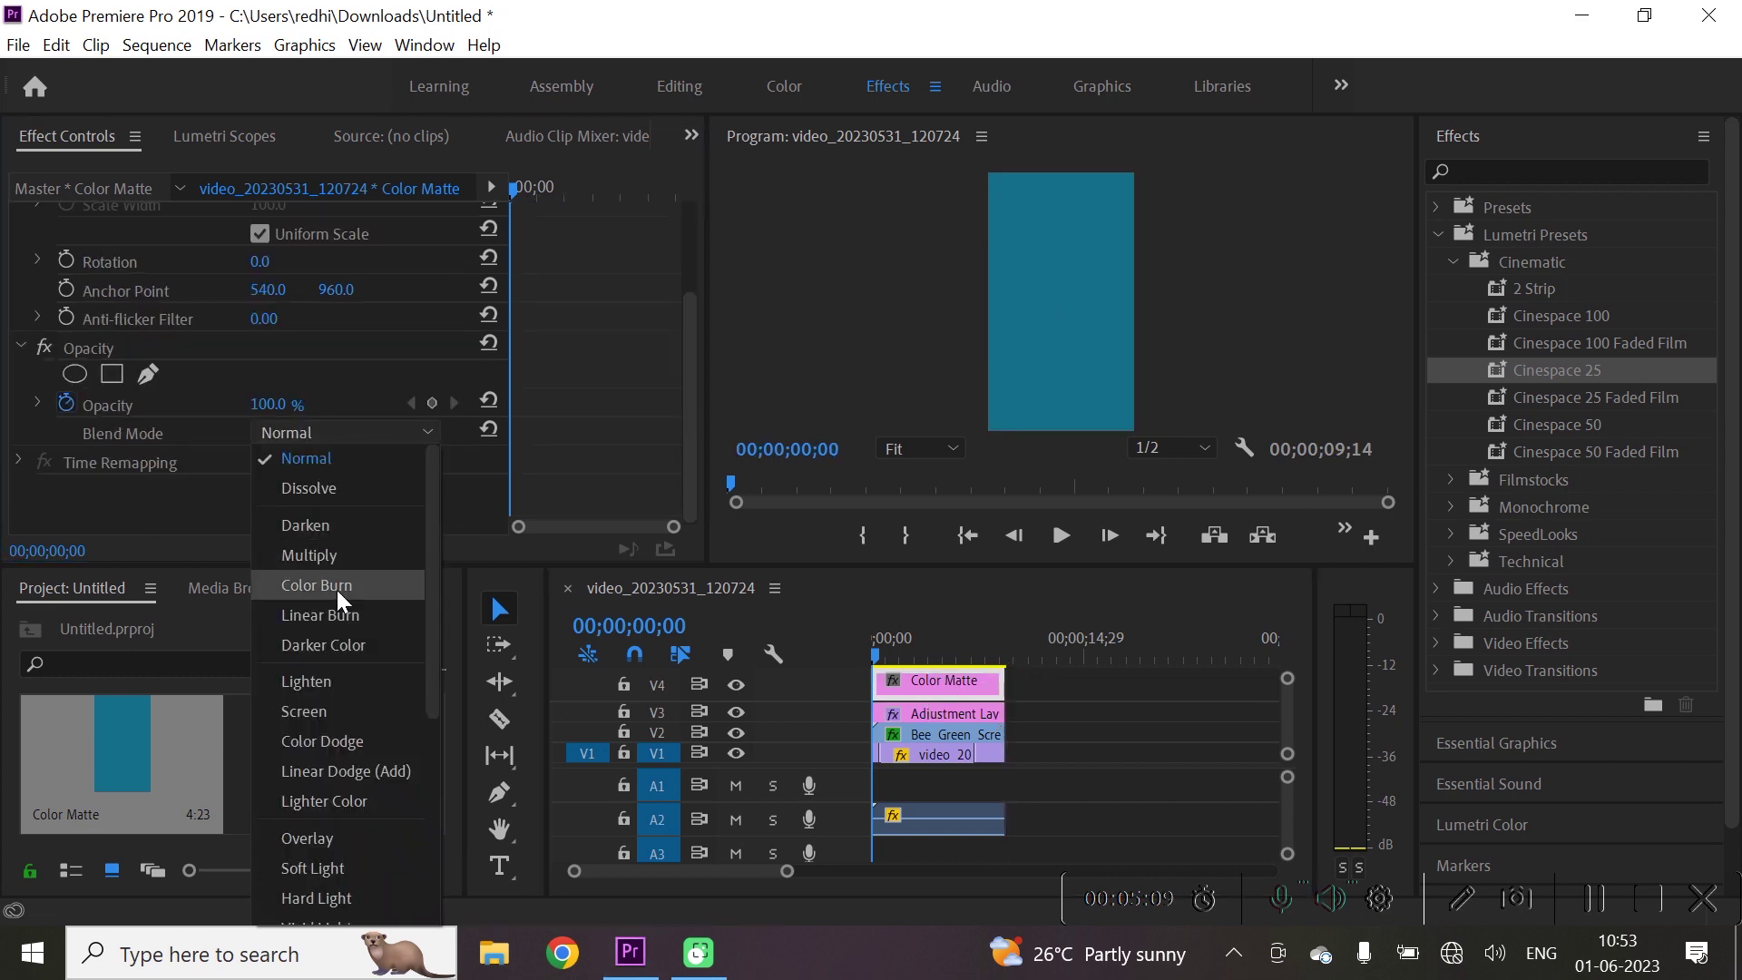
{"action": "left_click", "coordinate": [336, 525]}
{"action": "left_click", "coordinate": [344, 433]}
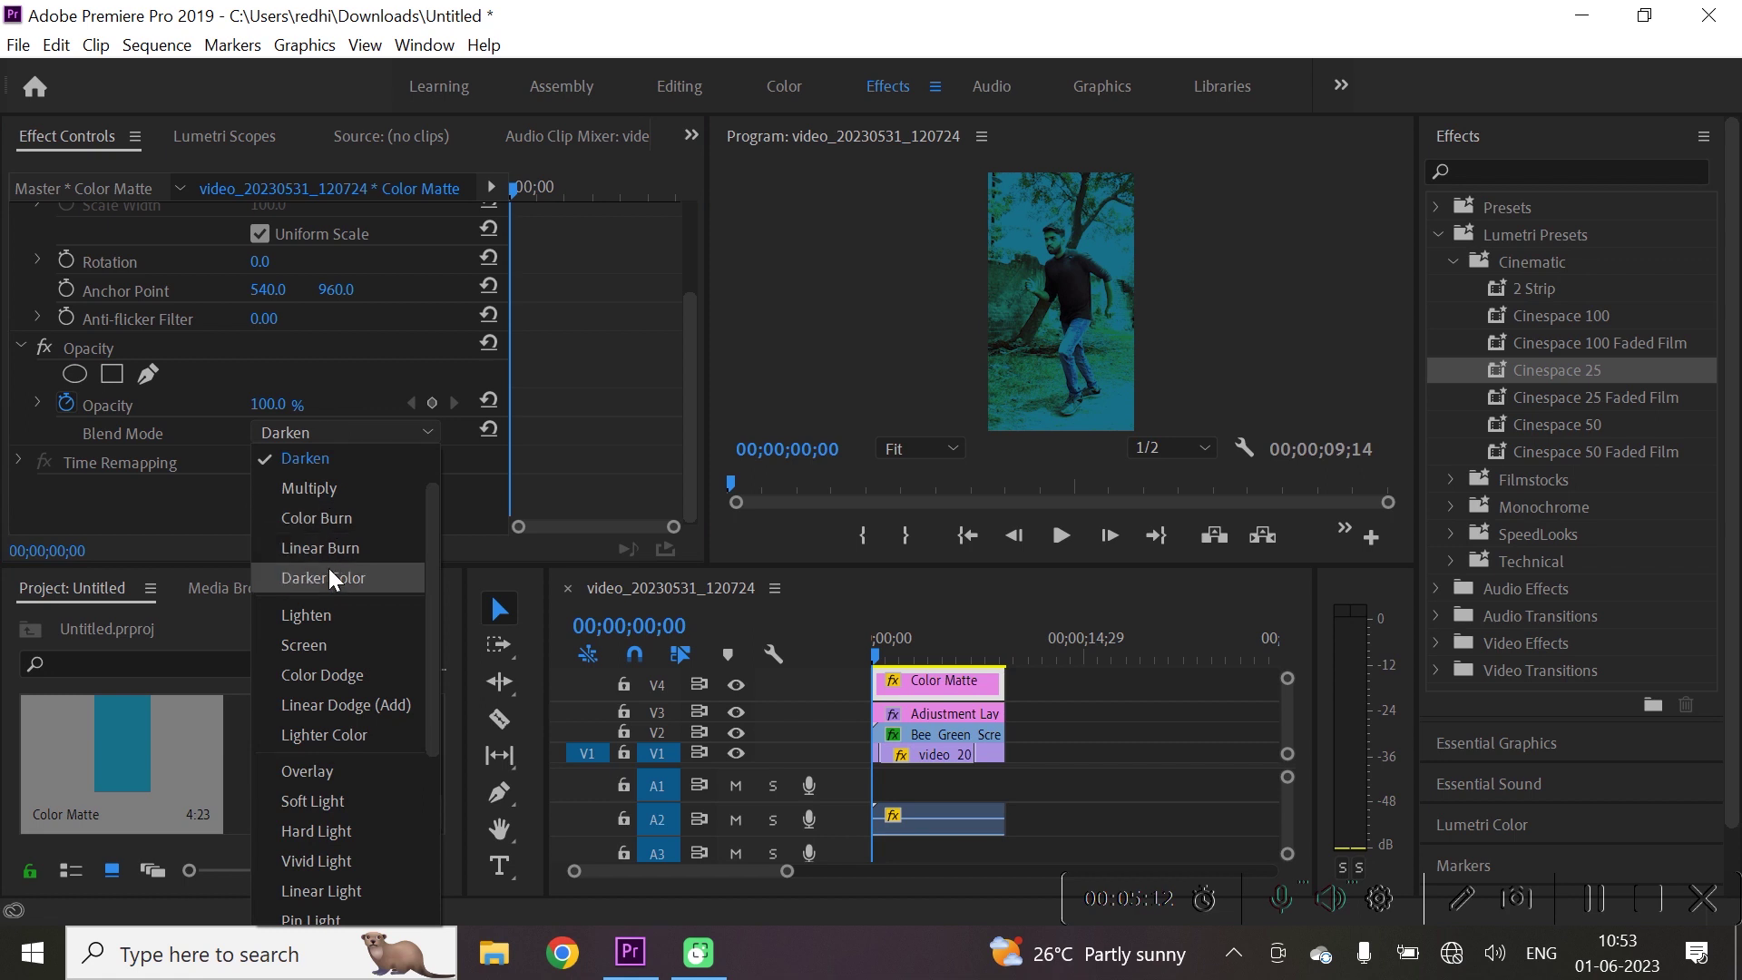
{"action": "left_click", "coordinate": [329, 568]}
{"action": "left_click", "coordinate": [363, 431]}
{"action": "left_click", "coordinate": [319, 654]}
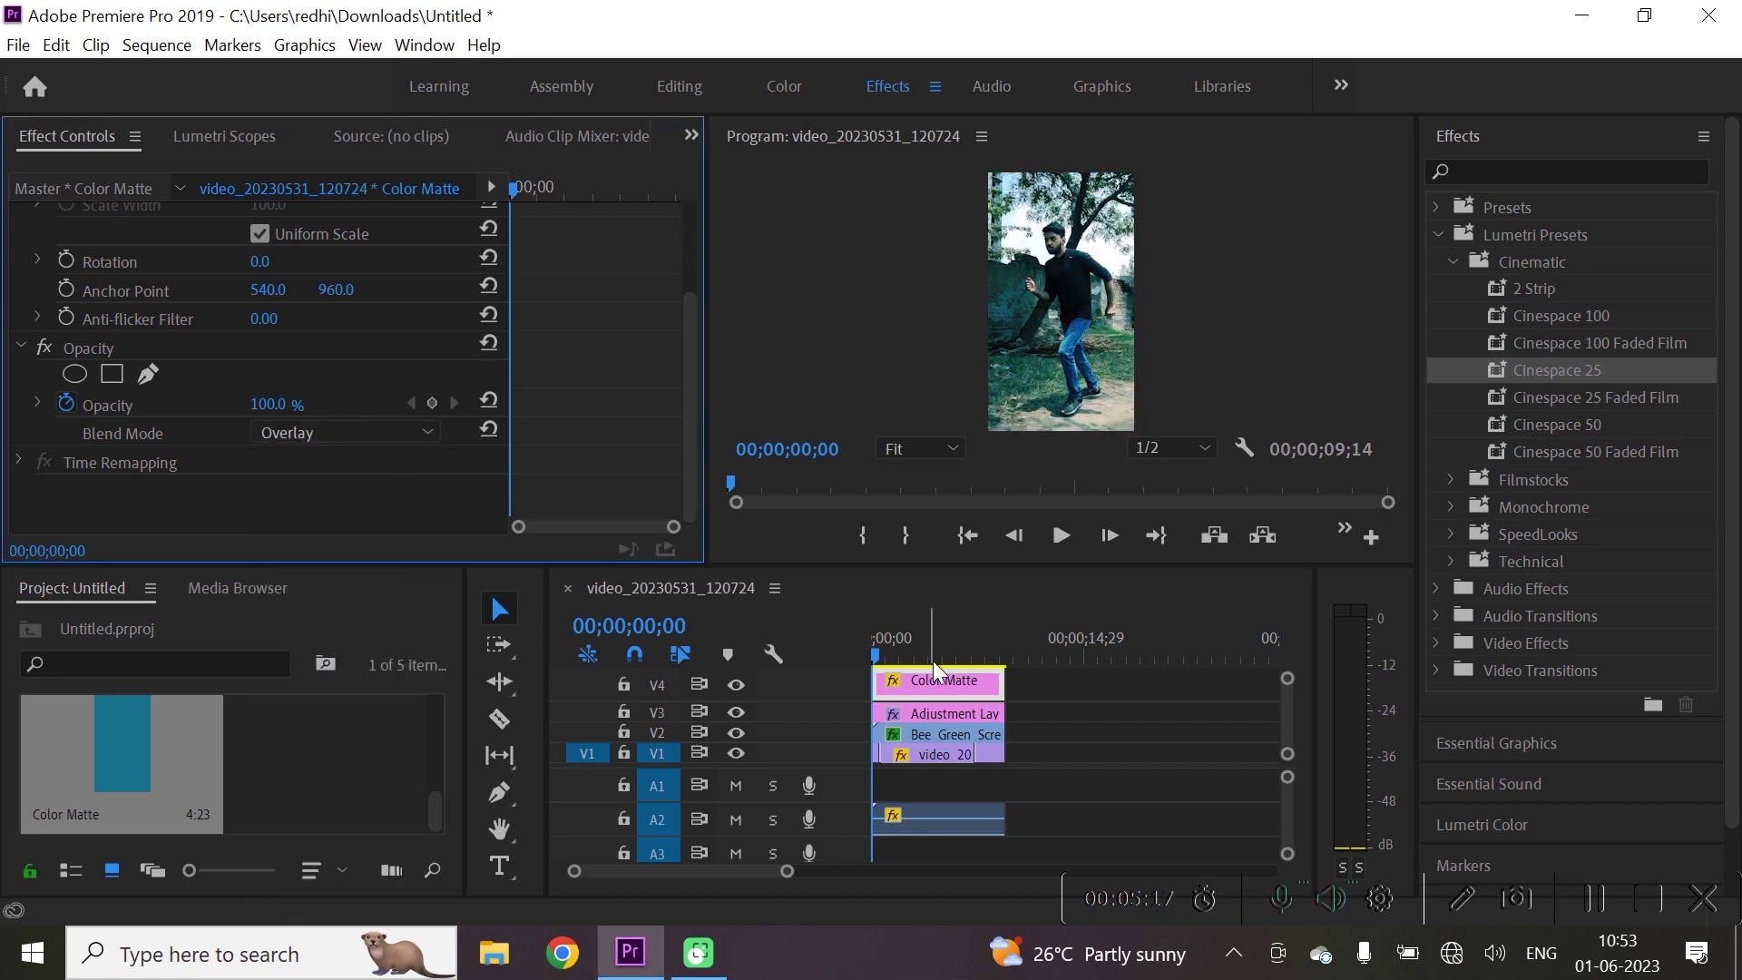
- Turn off opacity keyframing for the color matte and set its opacity to 20%
{"action": "left_click", "coordinate": [69, 402]}
{"action": "left_click", "coordinate": [268, 405]}
{"action": "type", "text": "20"}
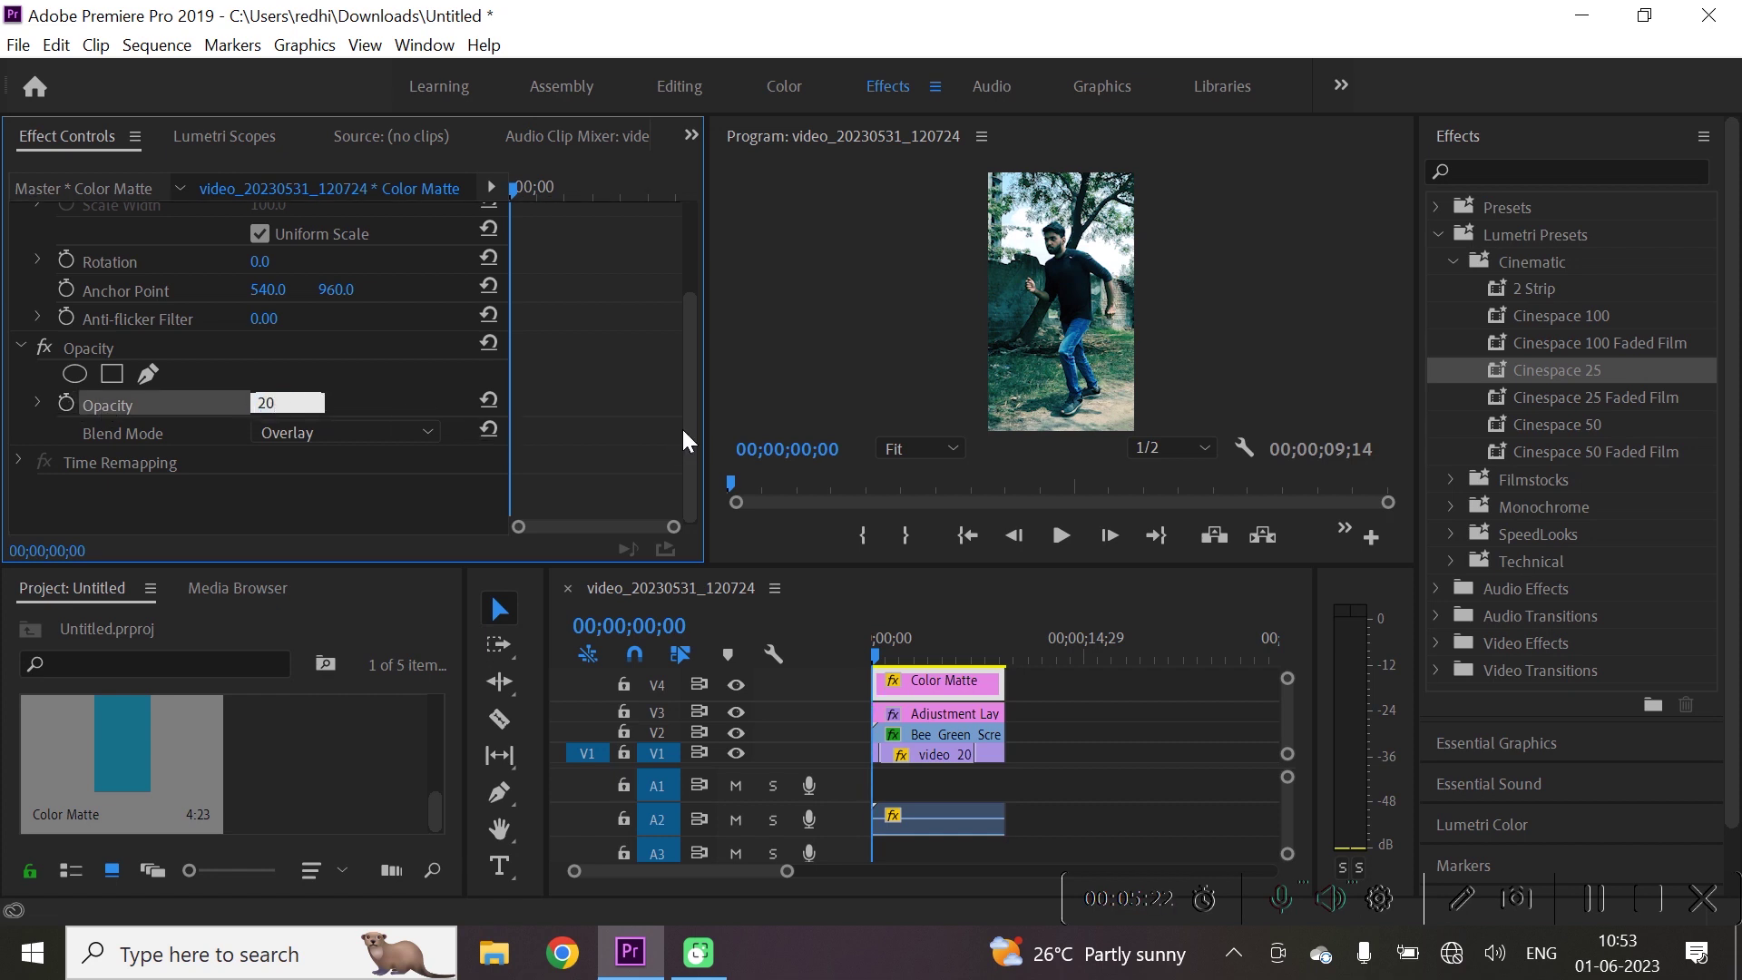
{"action": "key", "text": "Return"}
- Play the sequence to 00;00;03;09 and set the color matte's opacity to 50%
{"action": "key", "text": "space"}
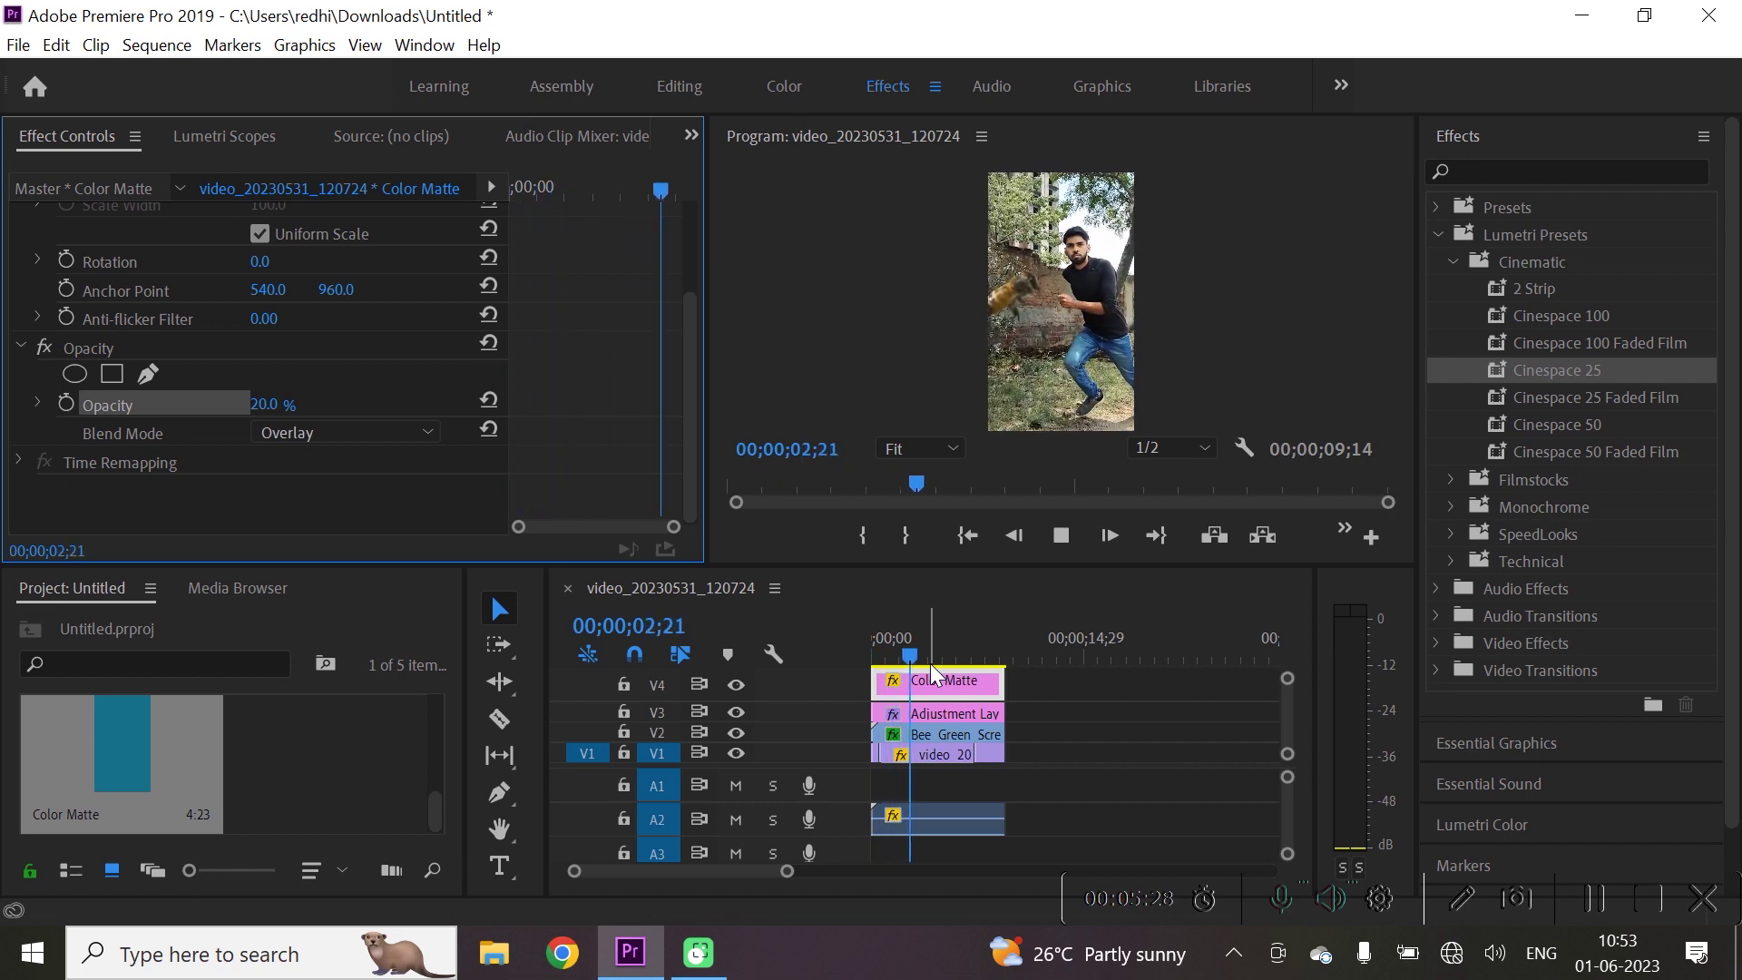
{"action": "left_click_drag", "start_coordinate": [258, 405], "coordinate": [284, 405]}
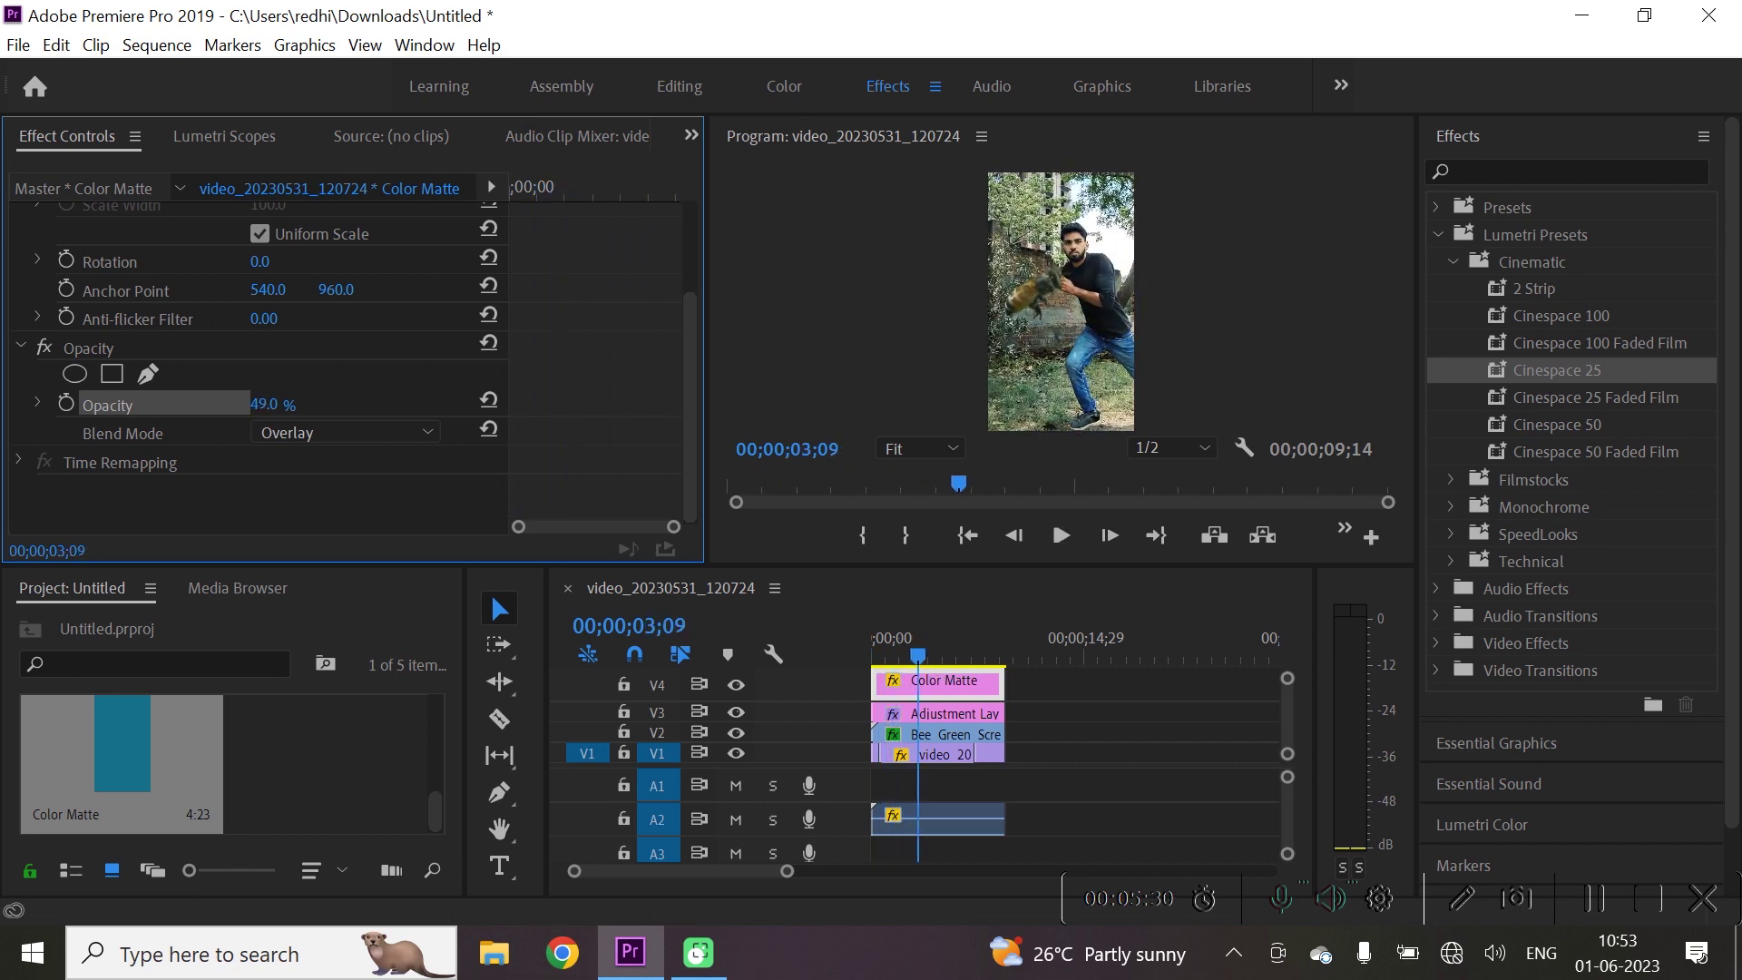
{"action": "left_click", "coordinate": [280, 403]}
{"action": "type", "text": "50"}
{"action": "key", "text": "Return"}
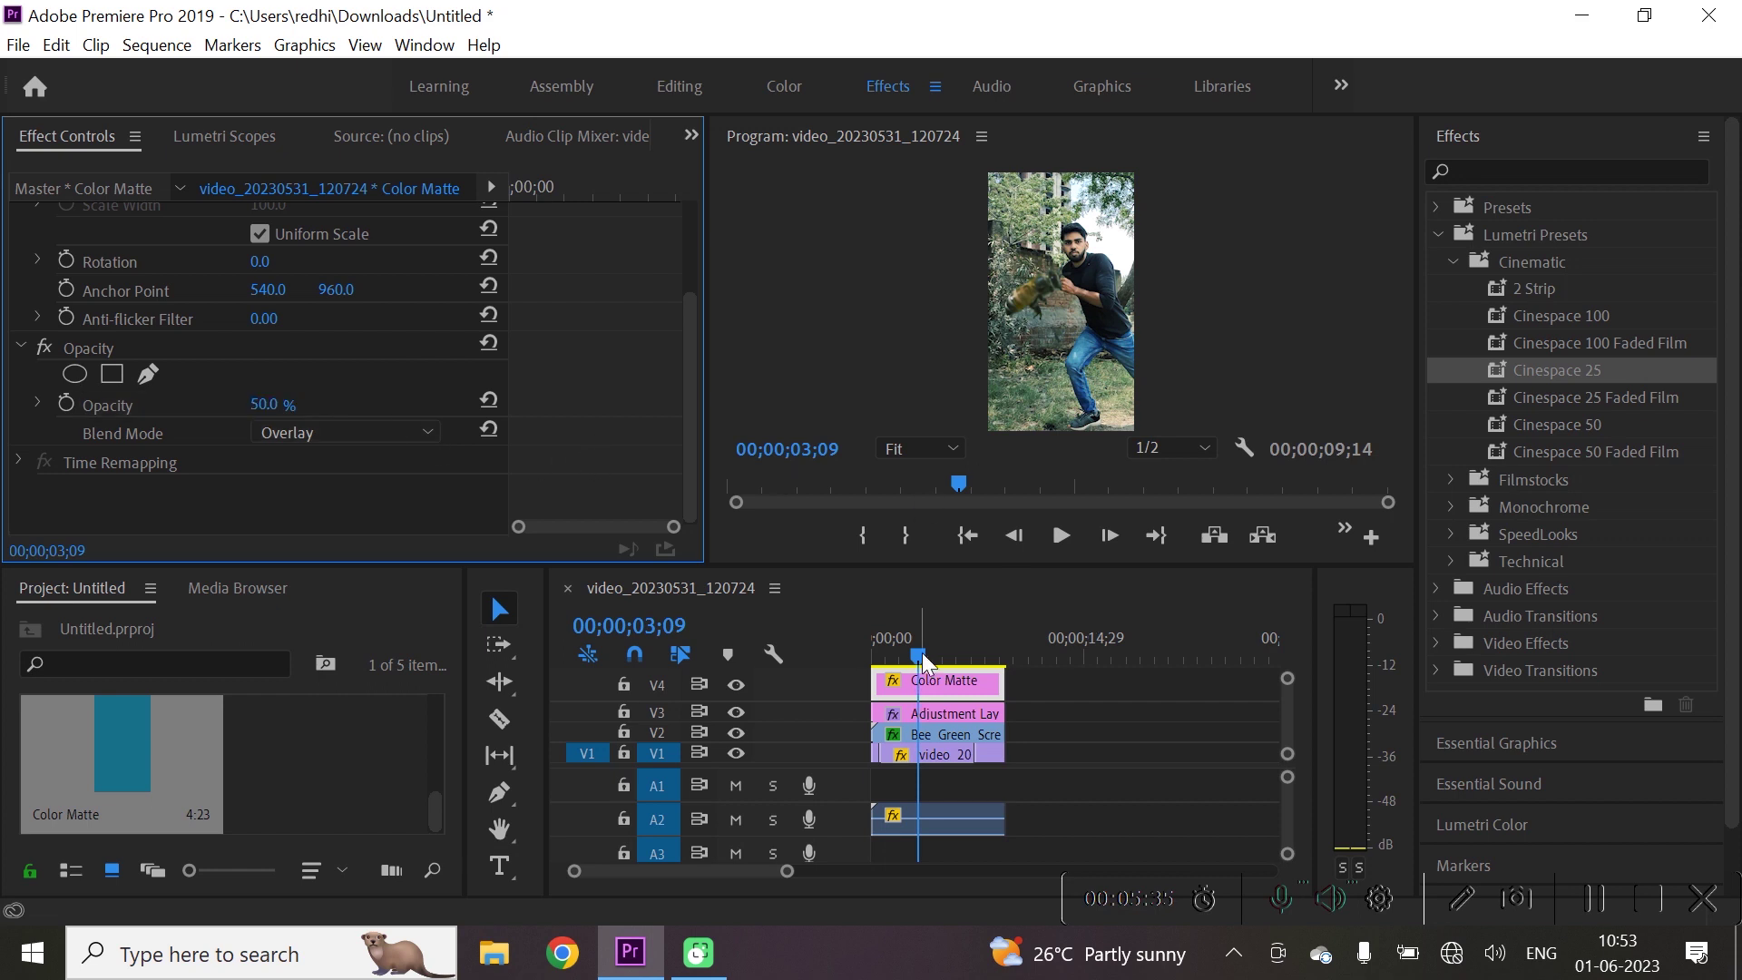
- Play the sequence from the start to review the color grade, stopping at 00;00;07;16
{"action": "left_click_drag", "start_coordinate": [922, 654], "coordinate": [874, 653]}
{"action": "key", "text": "space"}
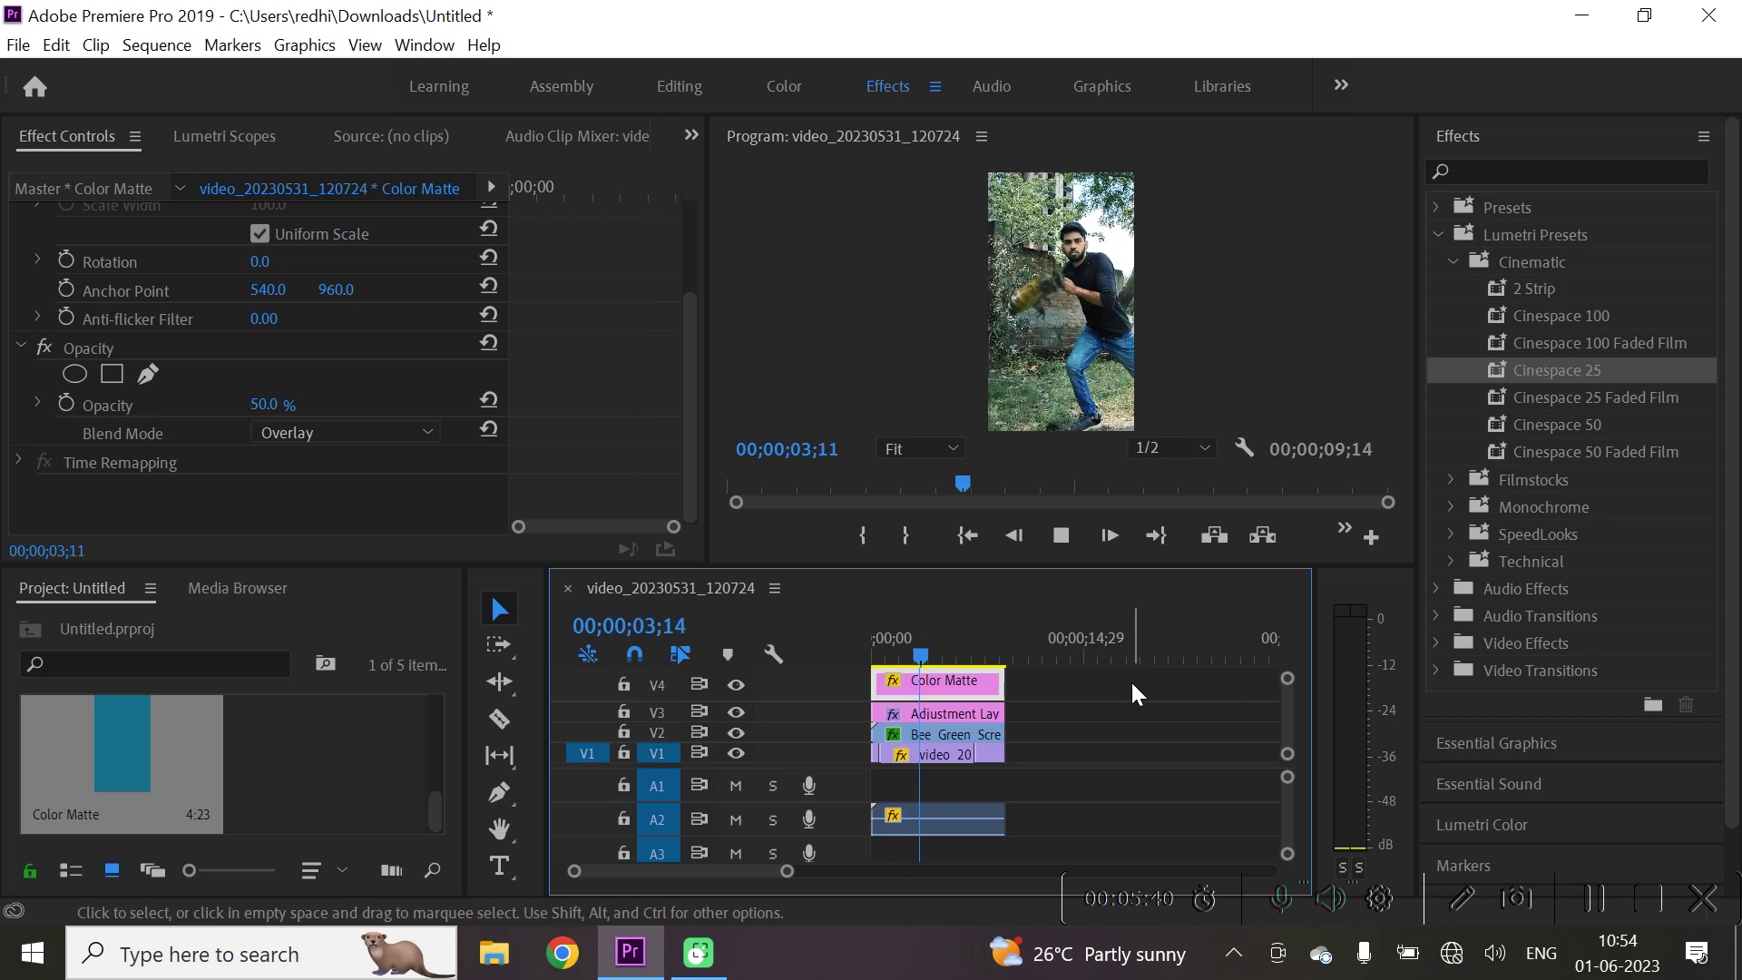
{"action": "key", "text": "space"}
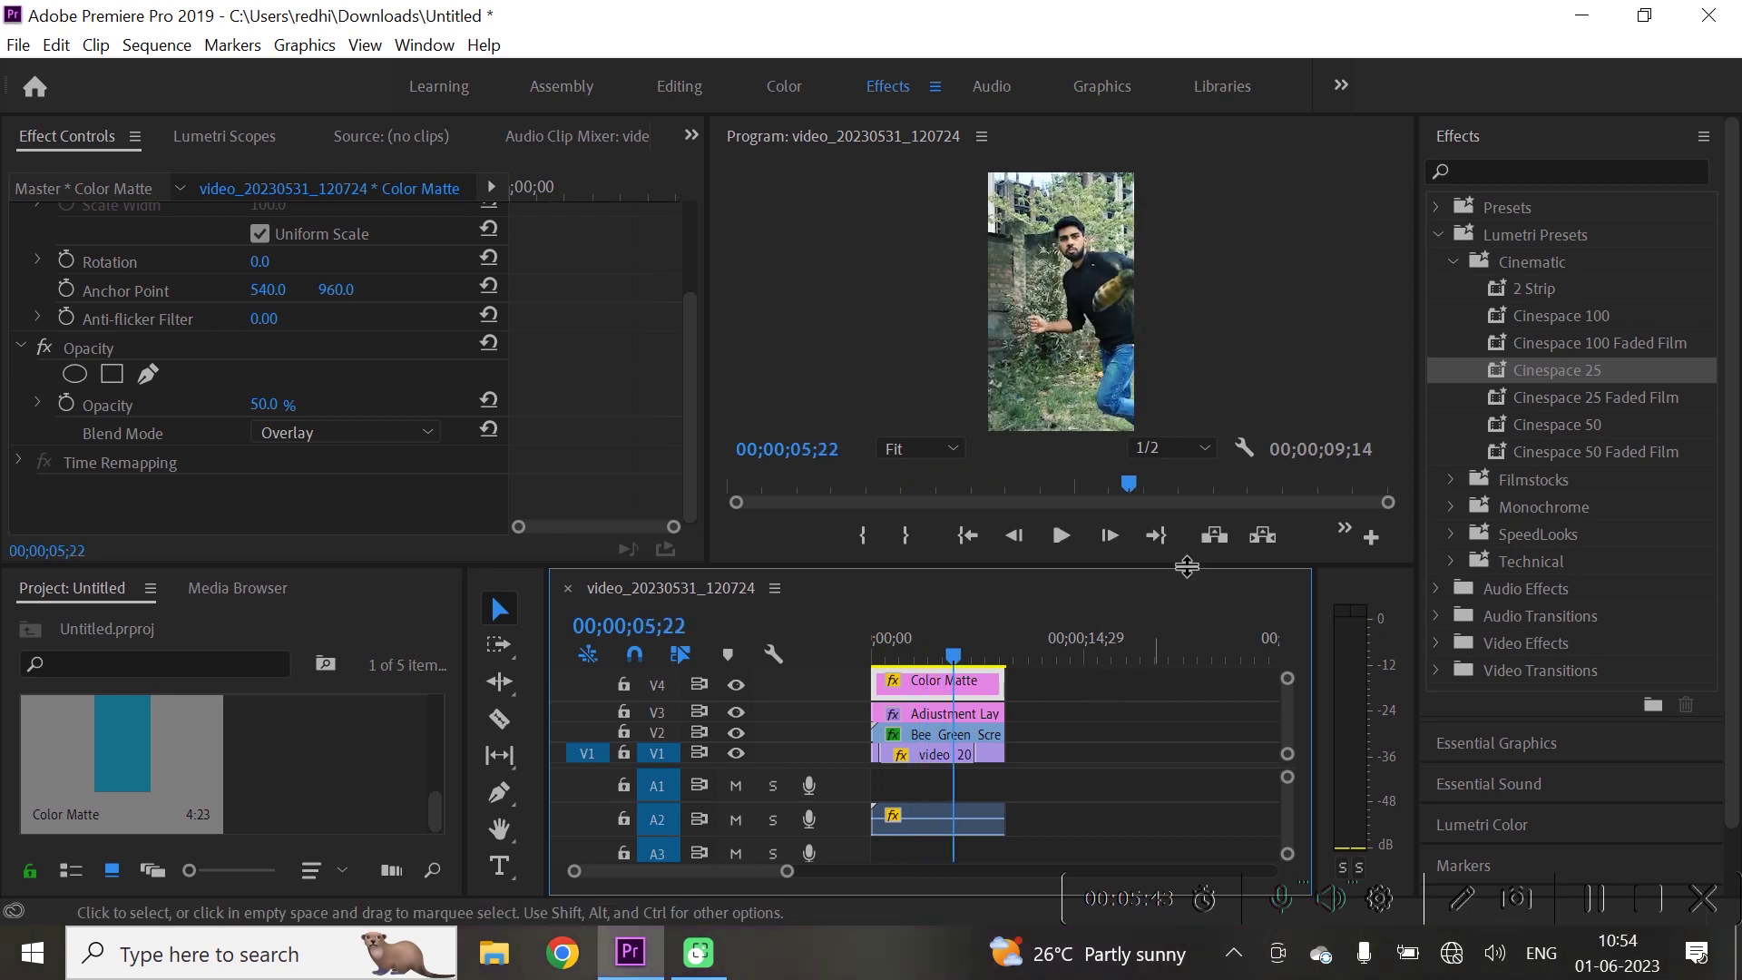
{"action": "key", "text": "space"}
{"action": "key", "text": "space"}
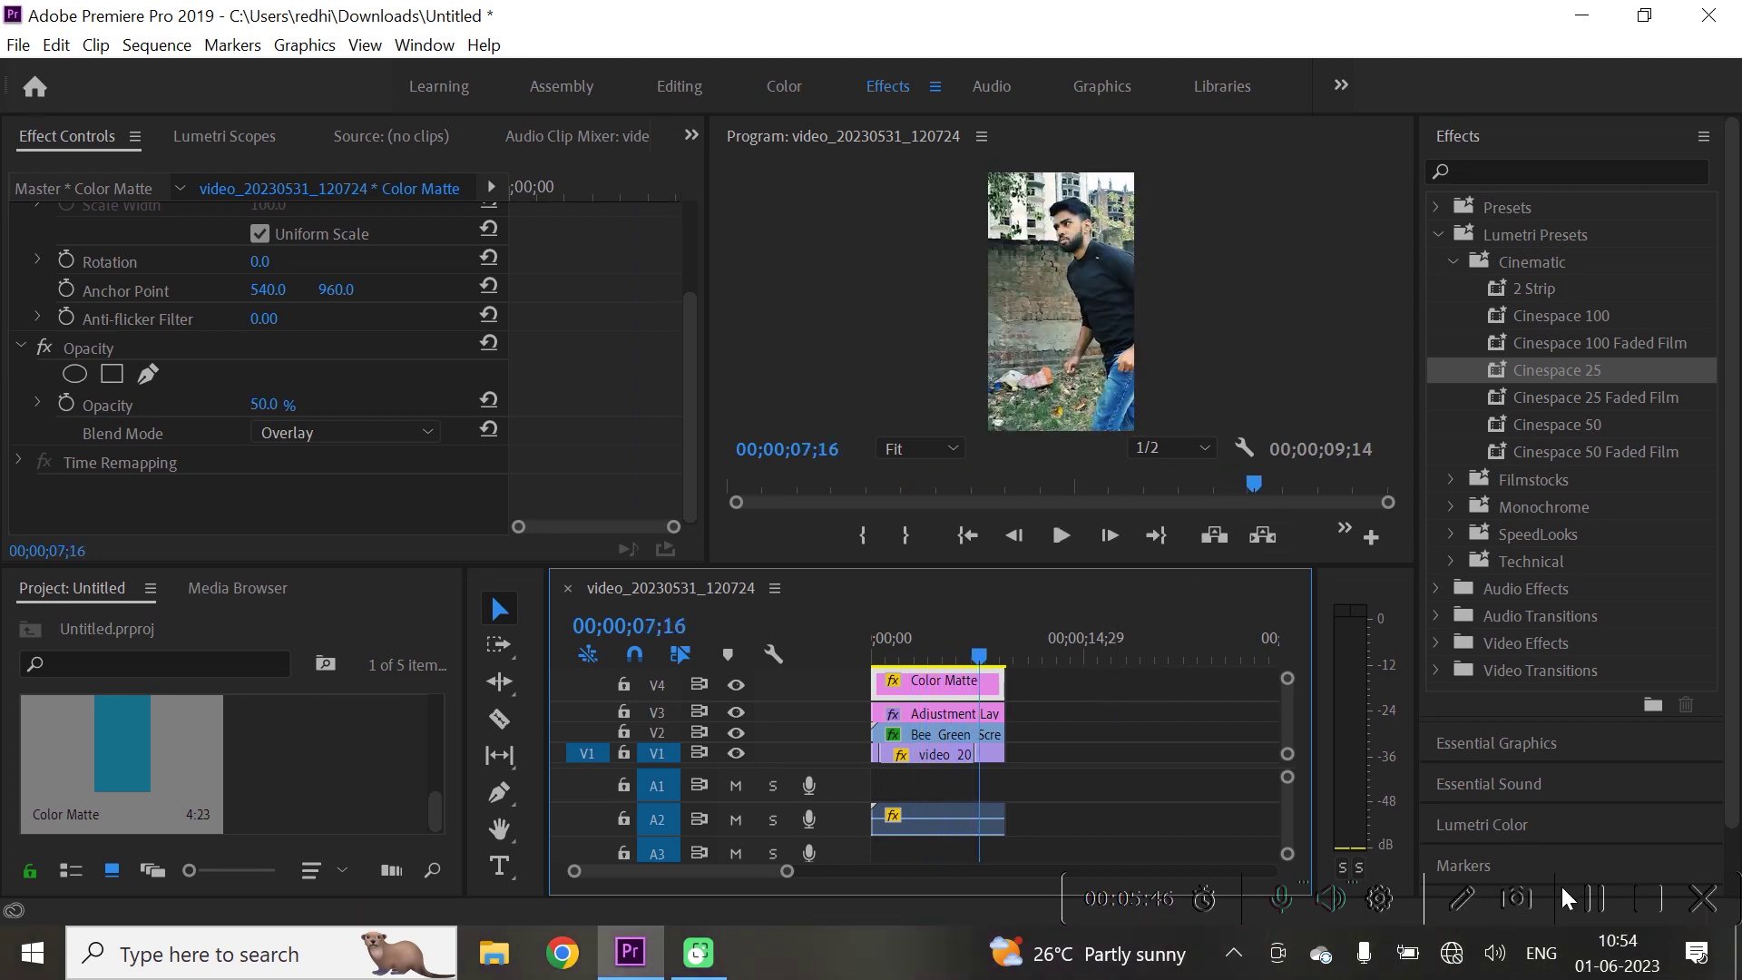